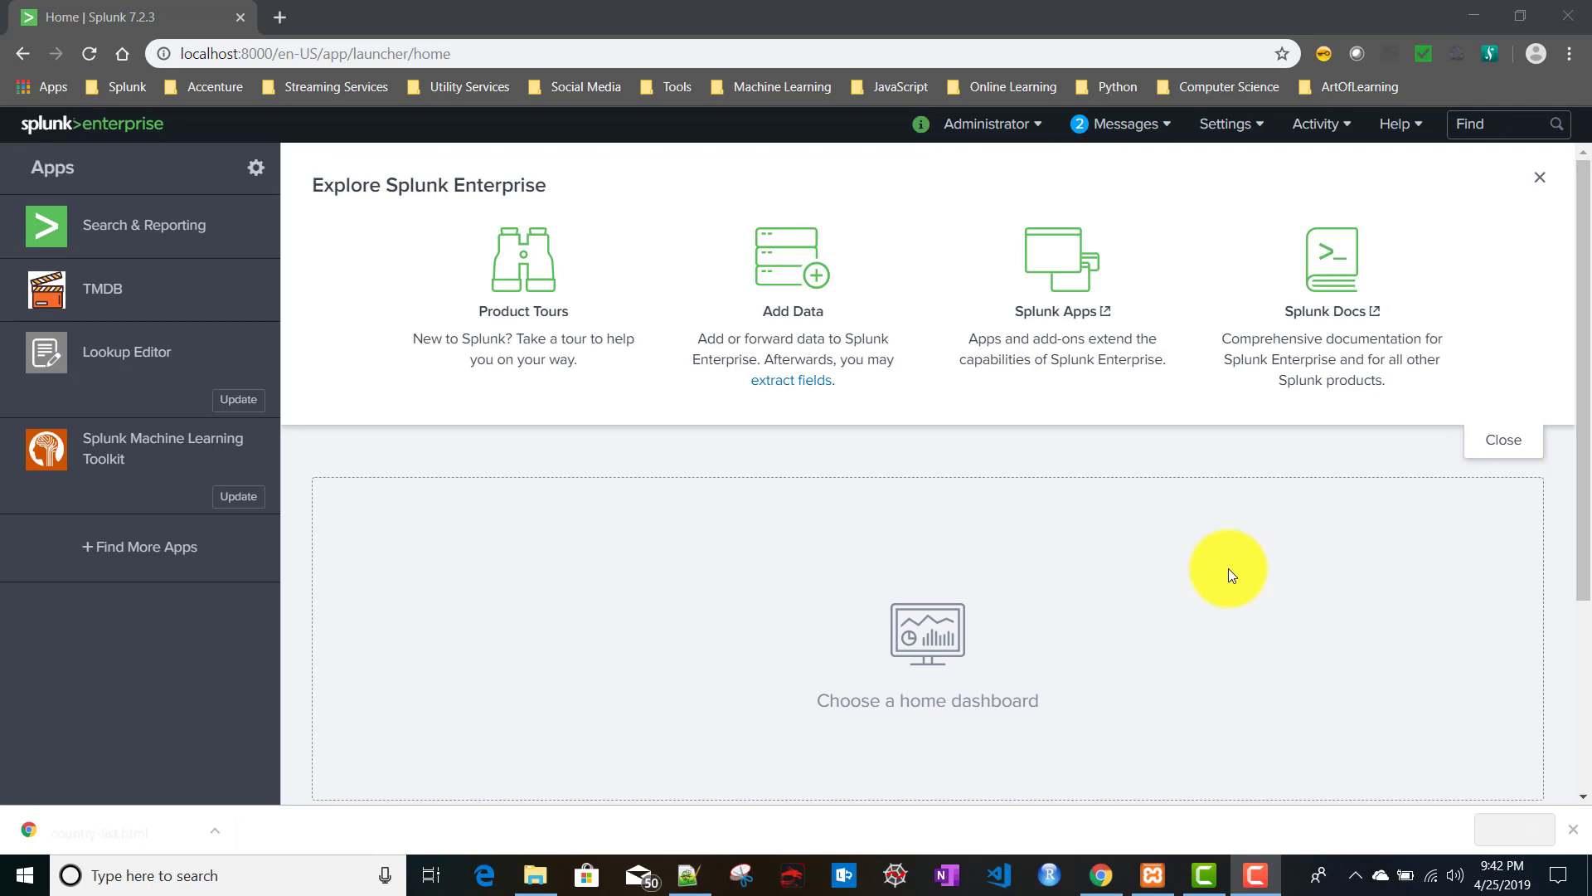
- Filter saved searches to Search & Reporting and start a new alert titled 'Demo Alert'
{"action": "left_click", "coordinate": [1242, 139]}
{"action": "left_click", "coordinate": [1206, 213]}
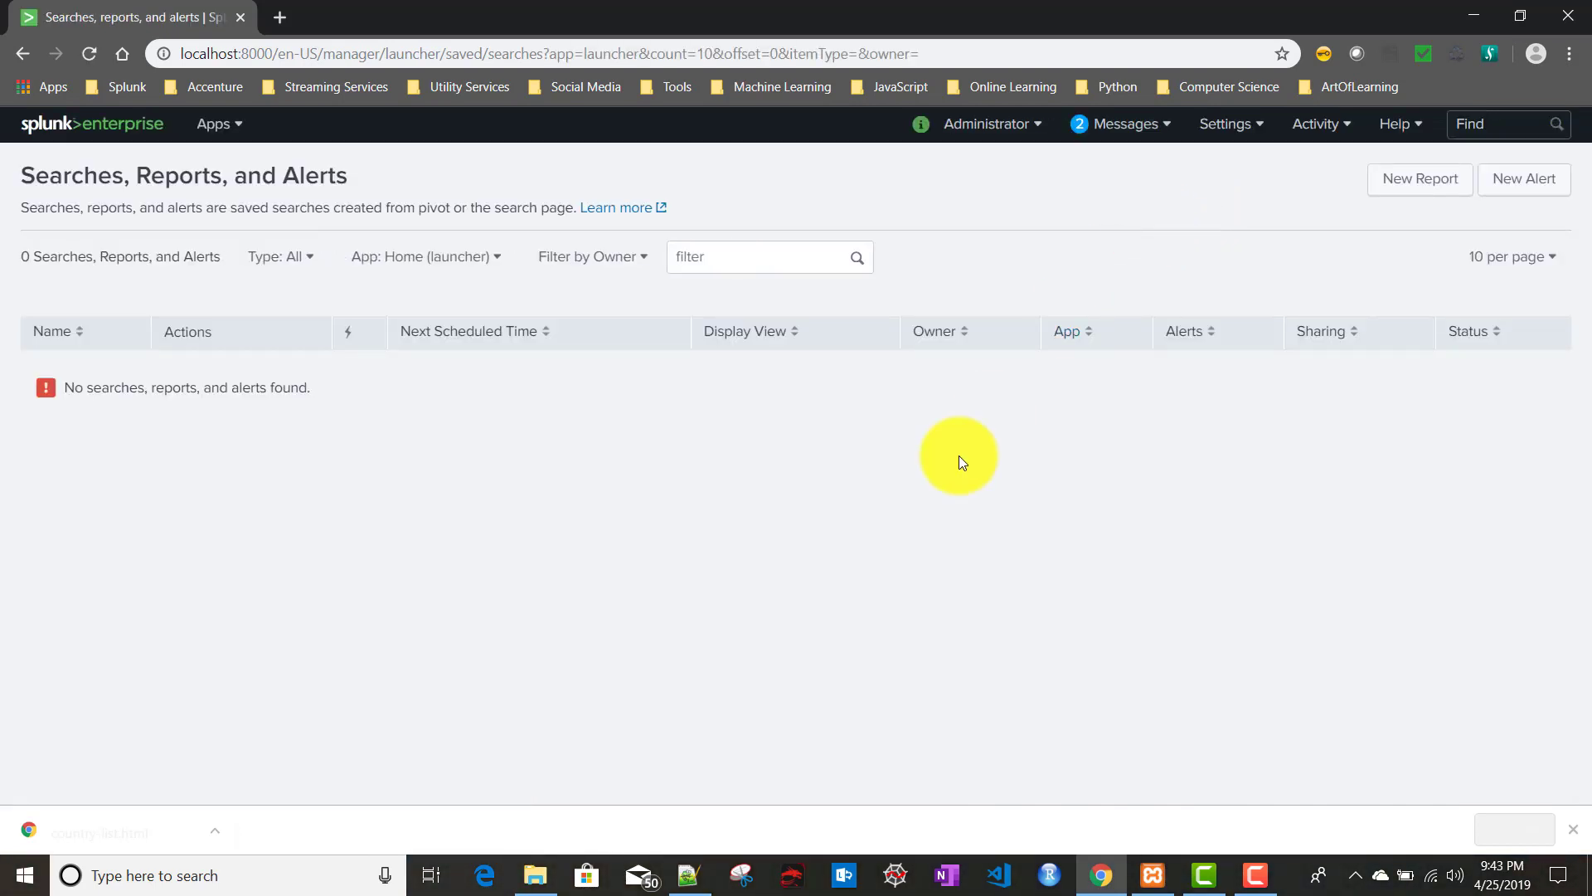
{"action": "left_click", "coordinate": [425, 258]}
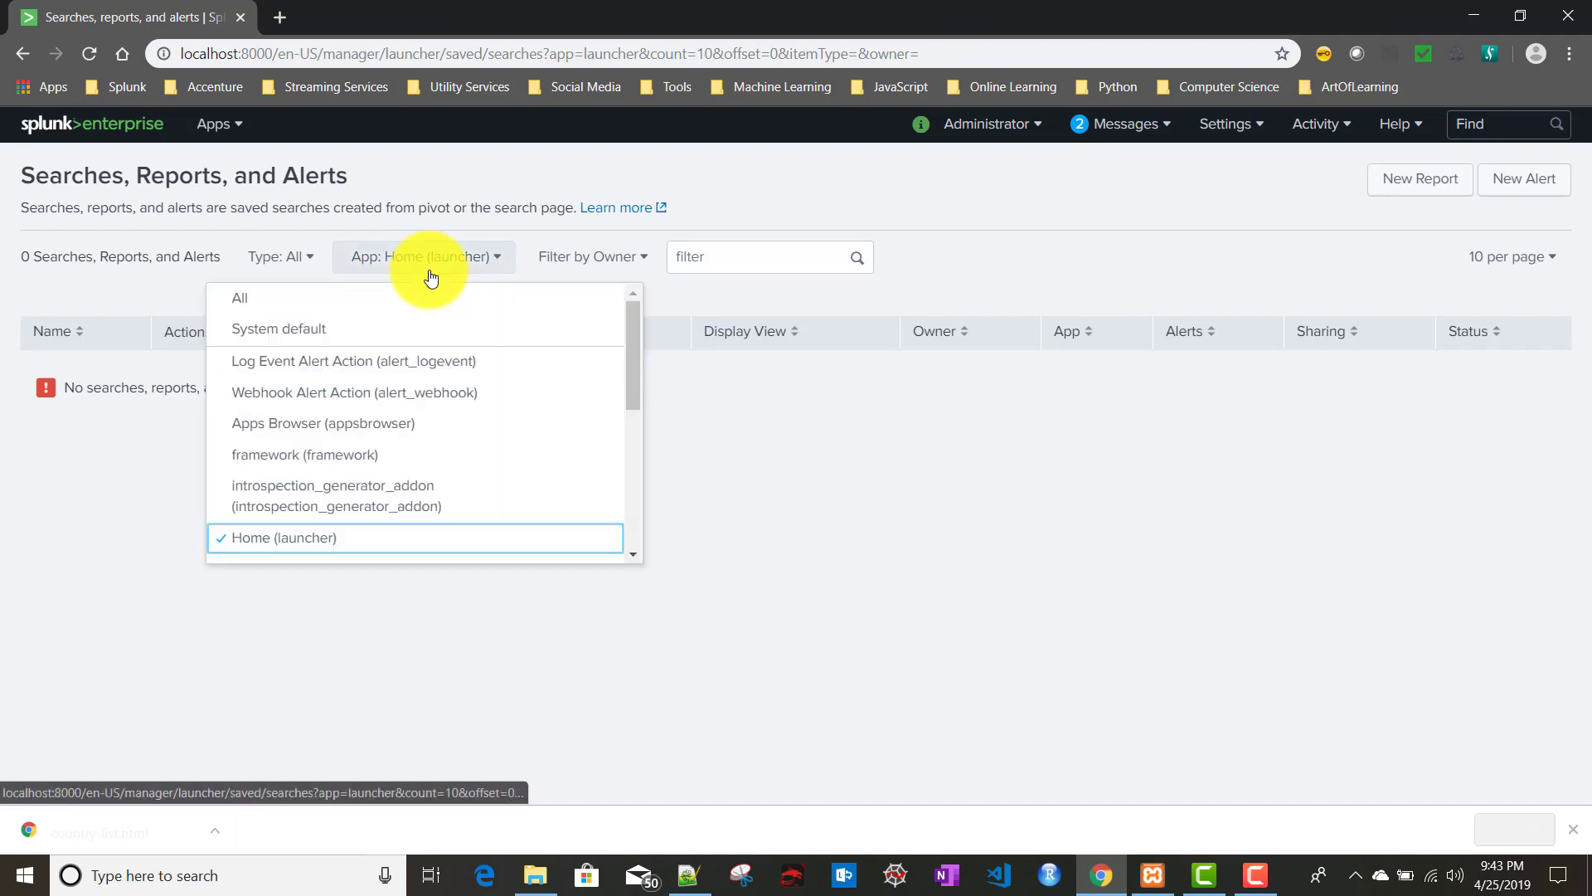
{"action": "scroll", "coordinate": [358, 446], "scroll_direction": "down", "scroll_amount": 2}
{"action": "left_click", "coordinate": [356, 433]}
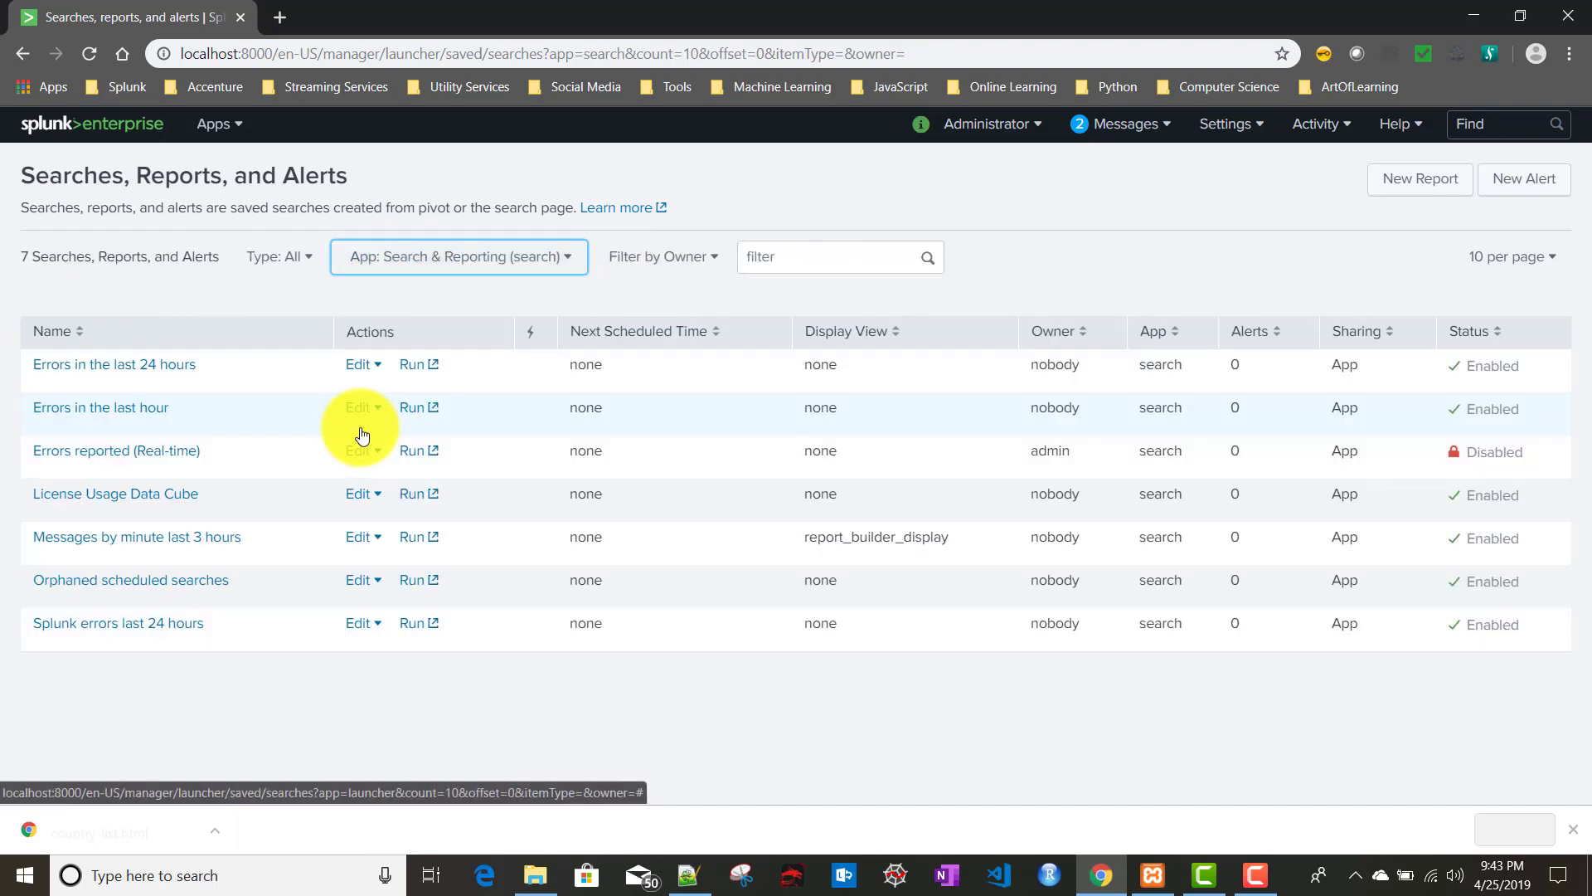
{"action": "left_click", "coordinate": [1522, 186]}
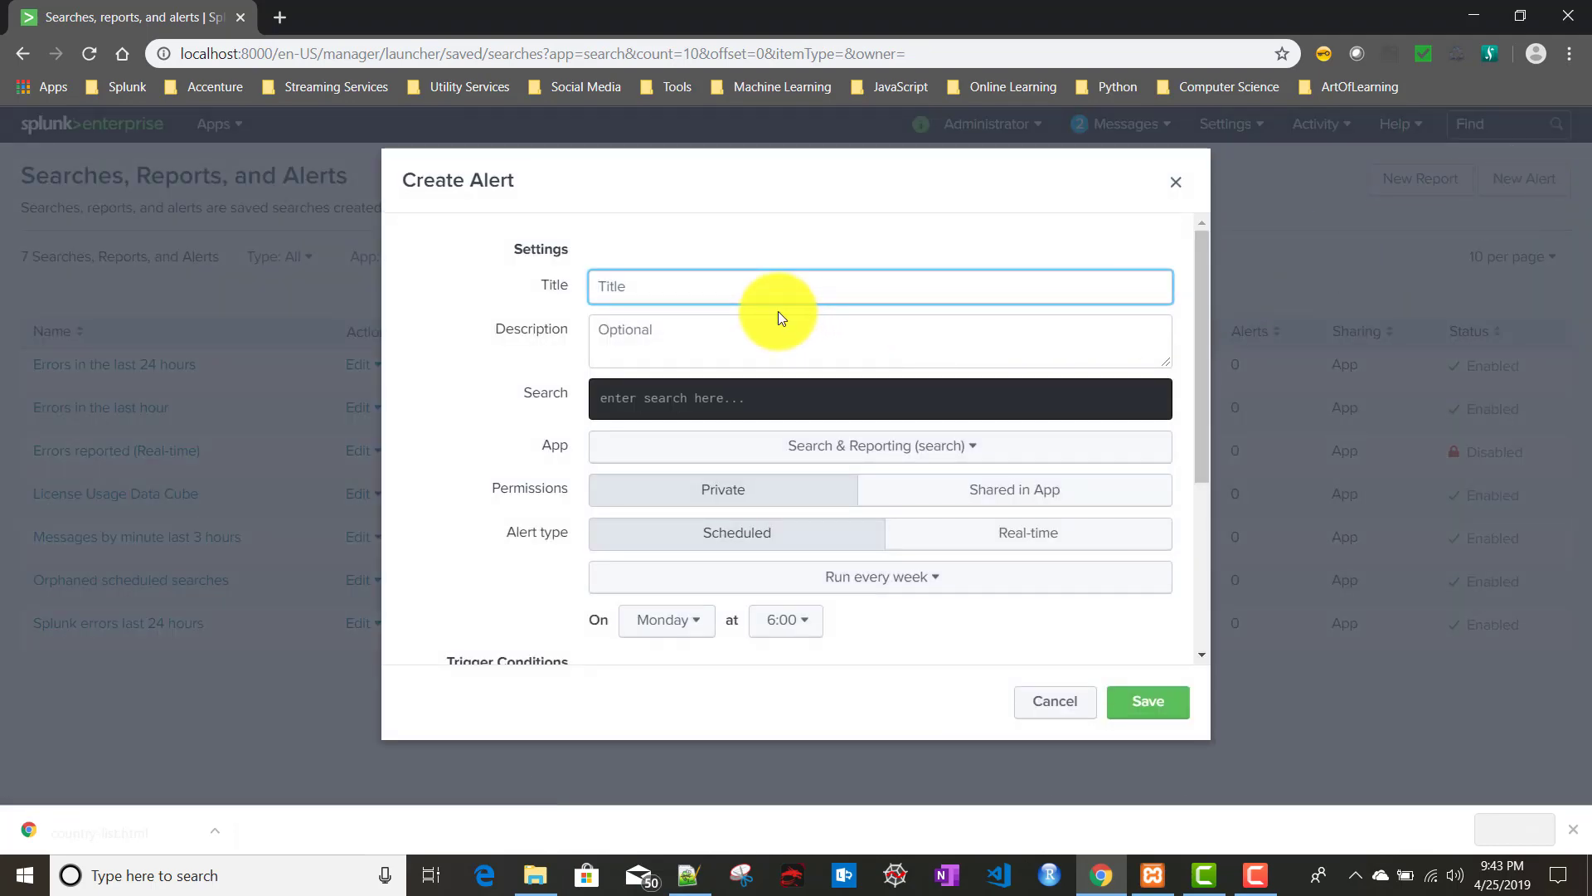
{"action": "type", "text": "Demo Alert"}
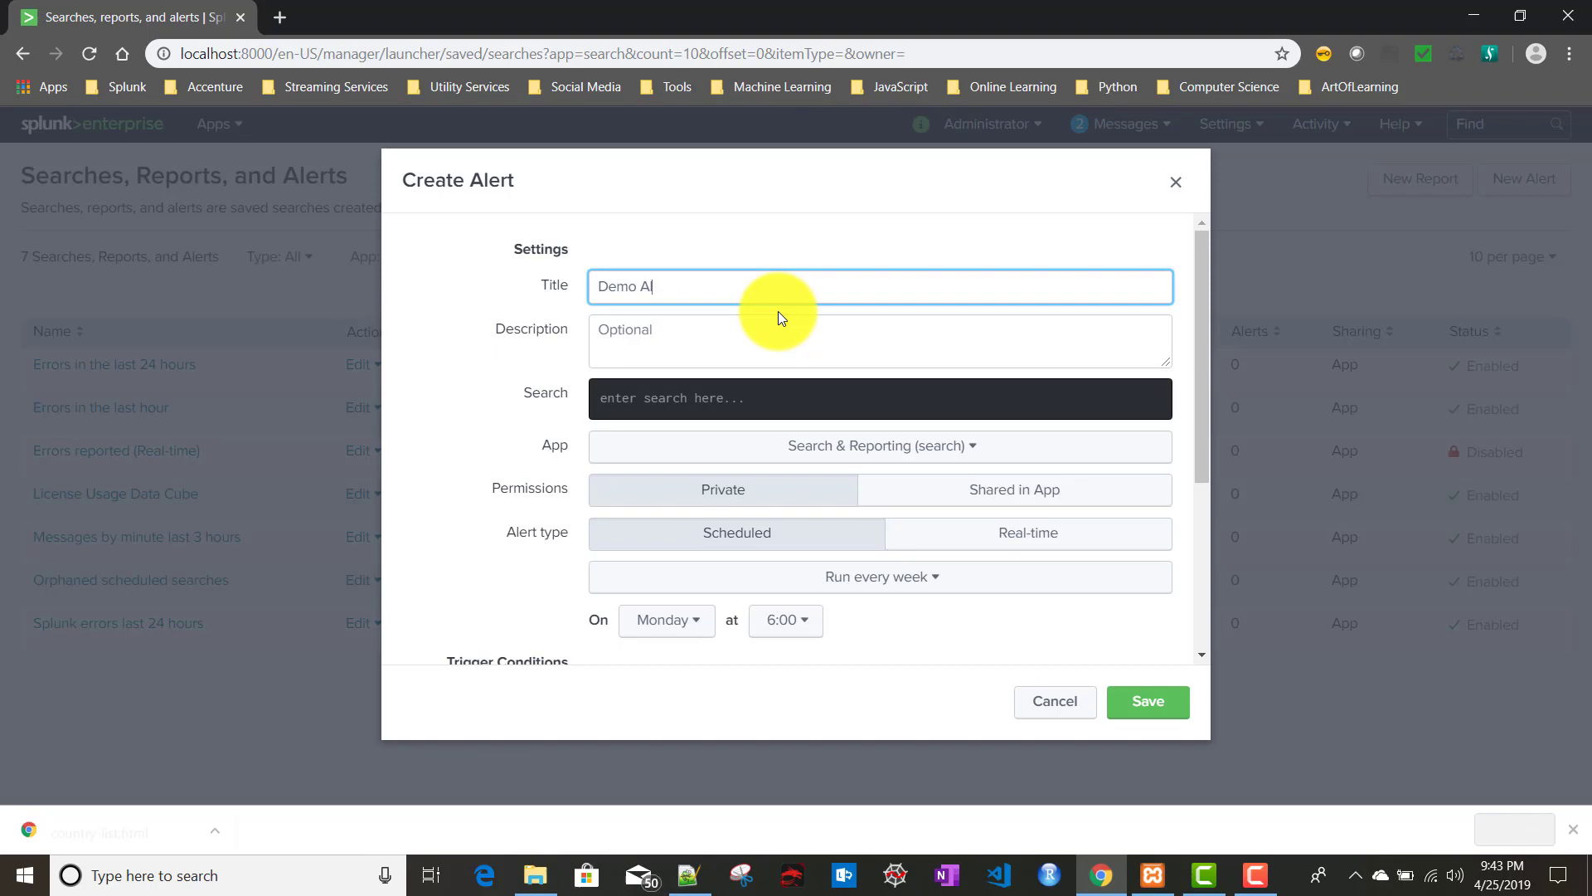
- Copy the two-line splunkd.log error query with rex mail_id from Notepad++ into the alert search
{"action": "left_click", "coordinate": [675, 398]}
{"action": "left_click", "coordinate": [685, 877]}
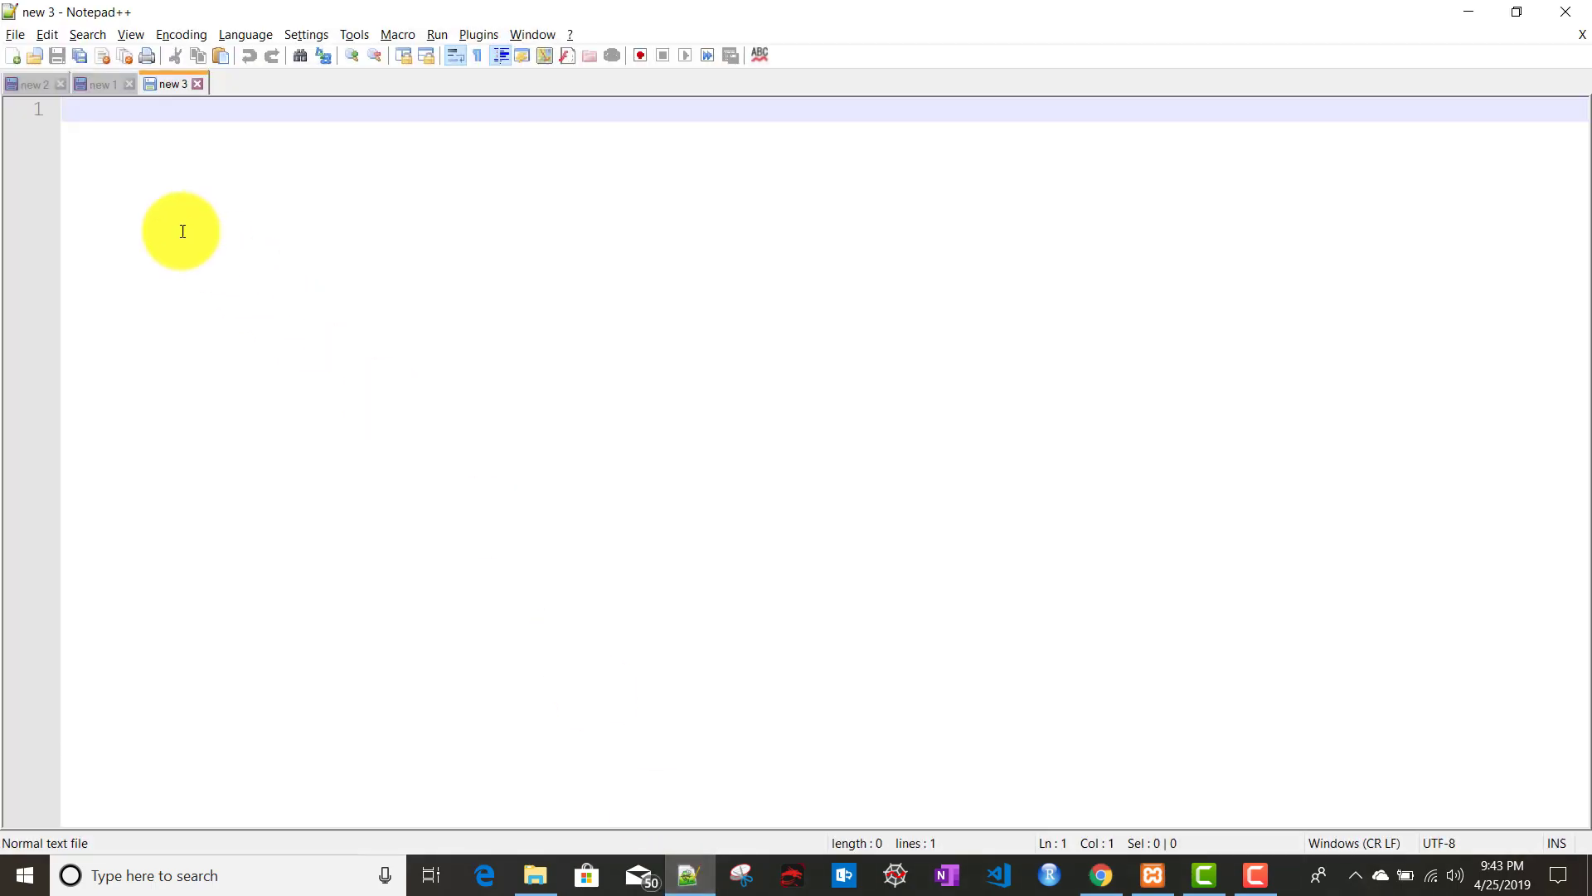
{"action": "left_click", "coordinate": [82, 87]}
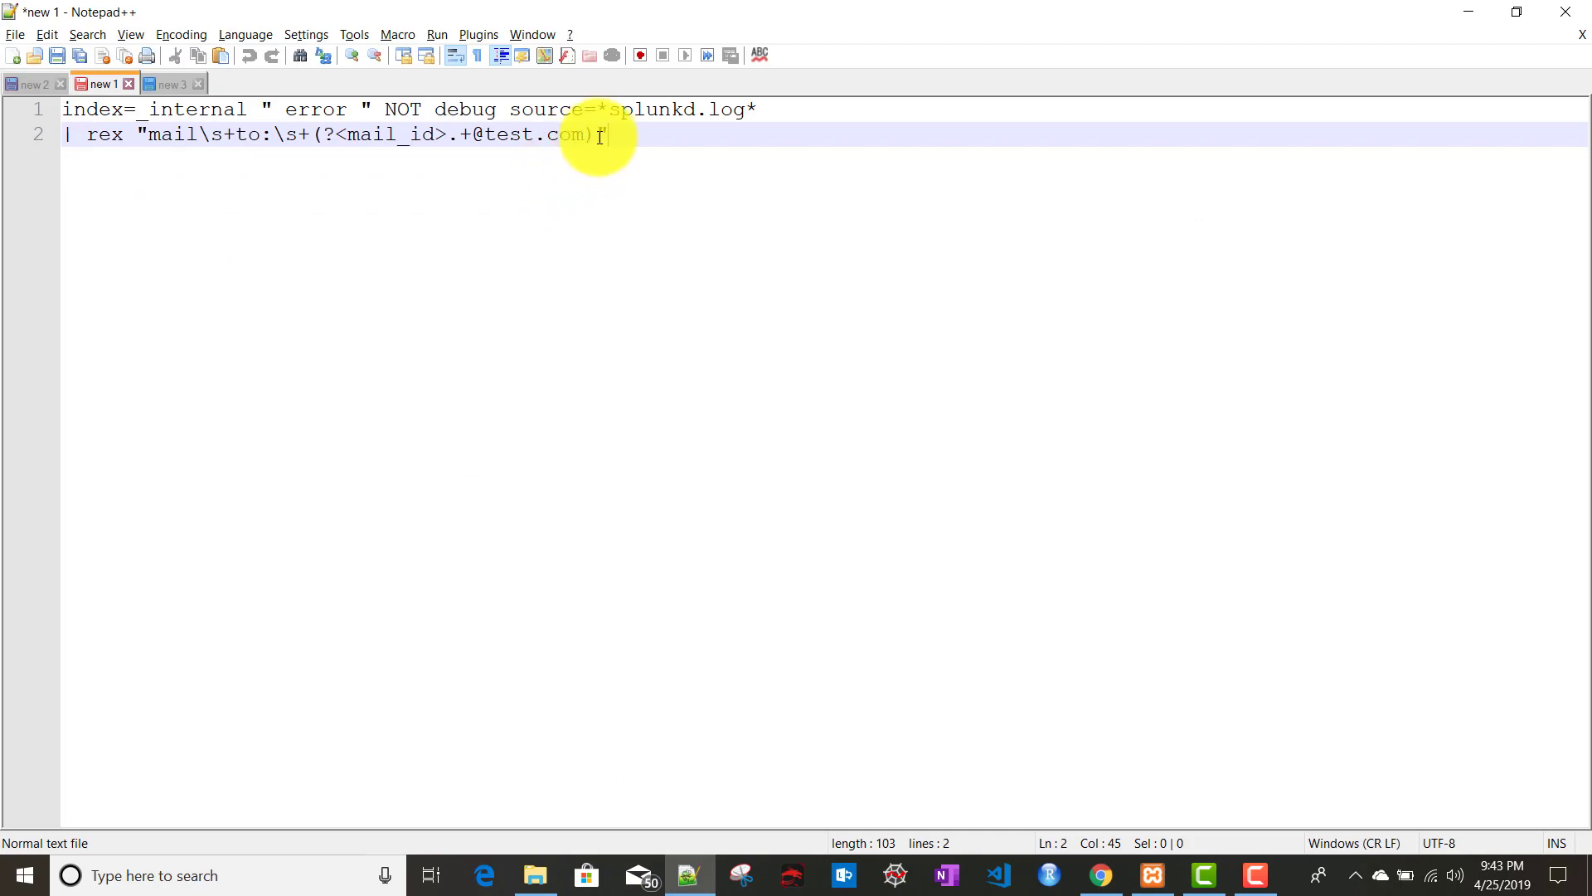
{"action": "left_click_drag", "start_coordinate": [609, 134], "coordinate": [42, 106]}
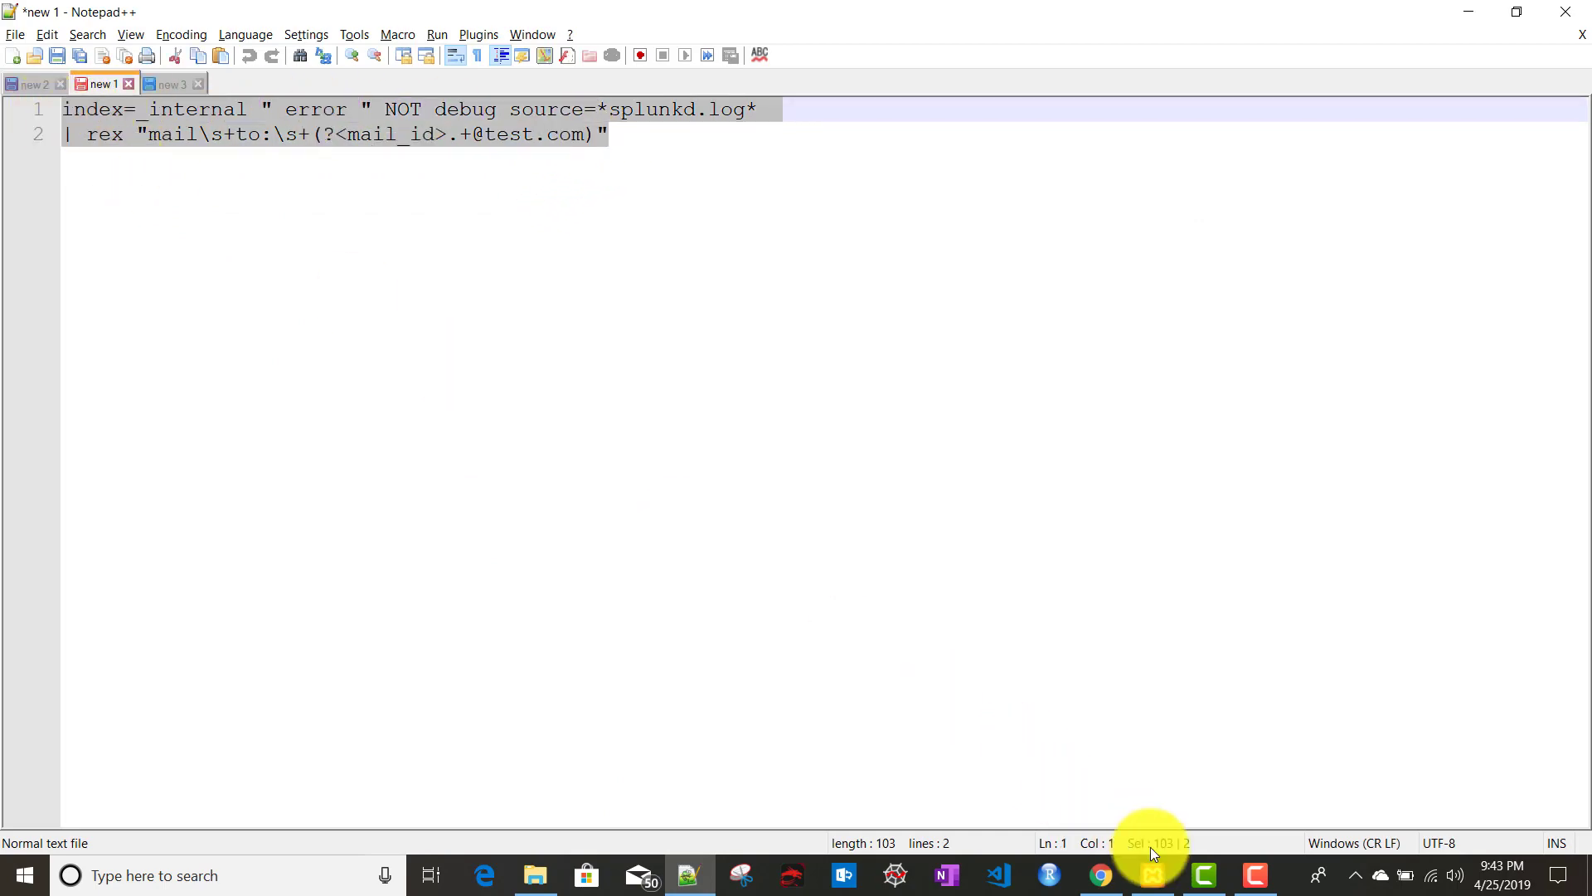
{"action": "left_click", "coordinate": [1099, 873]}
{"action": "key", "text": "ctrl+v"}
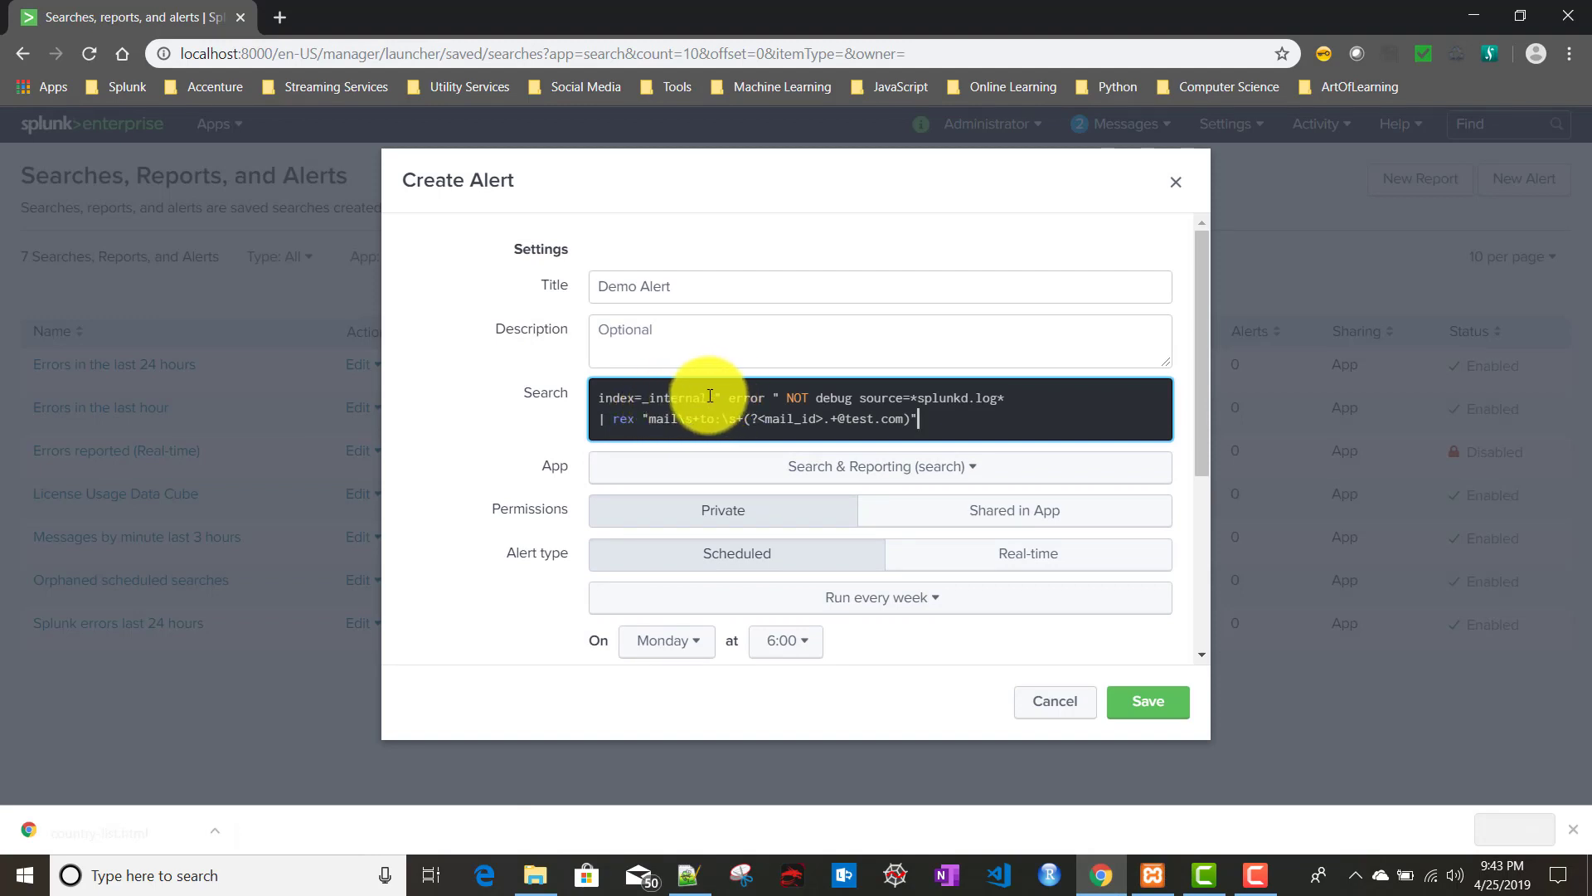
- Review the pasted query's index=_internal, error and source=*splunkd.log* parts
{"action": "left_click_drag", "start_coordinate": [709, 396], "coordinate": [584, 395]}
{"action": "double_click", "coordinate": [742, 398]}
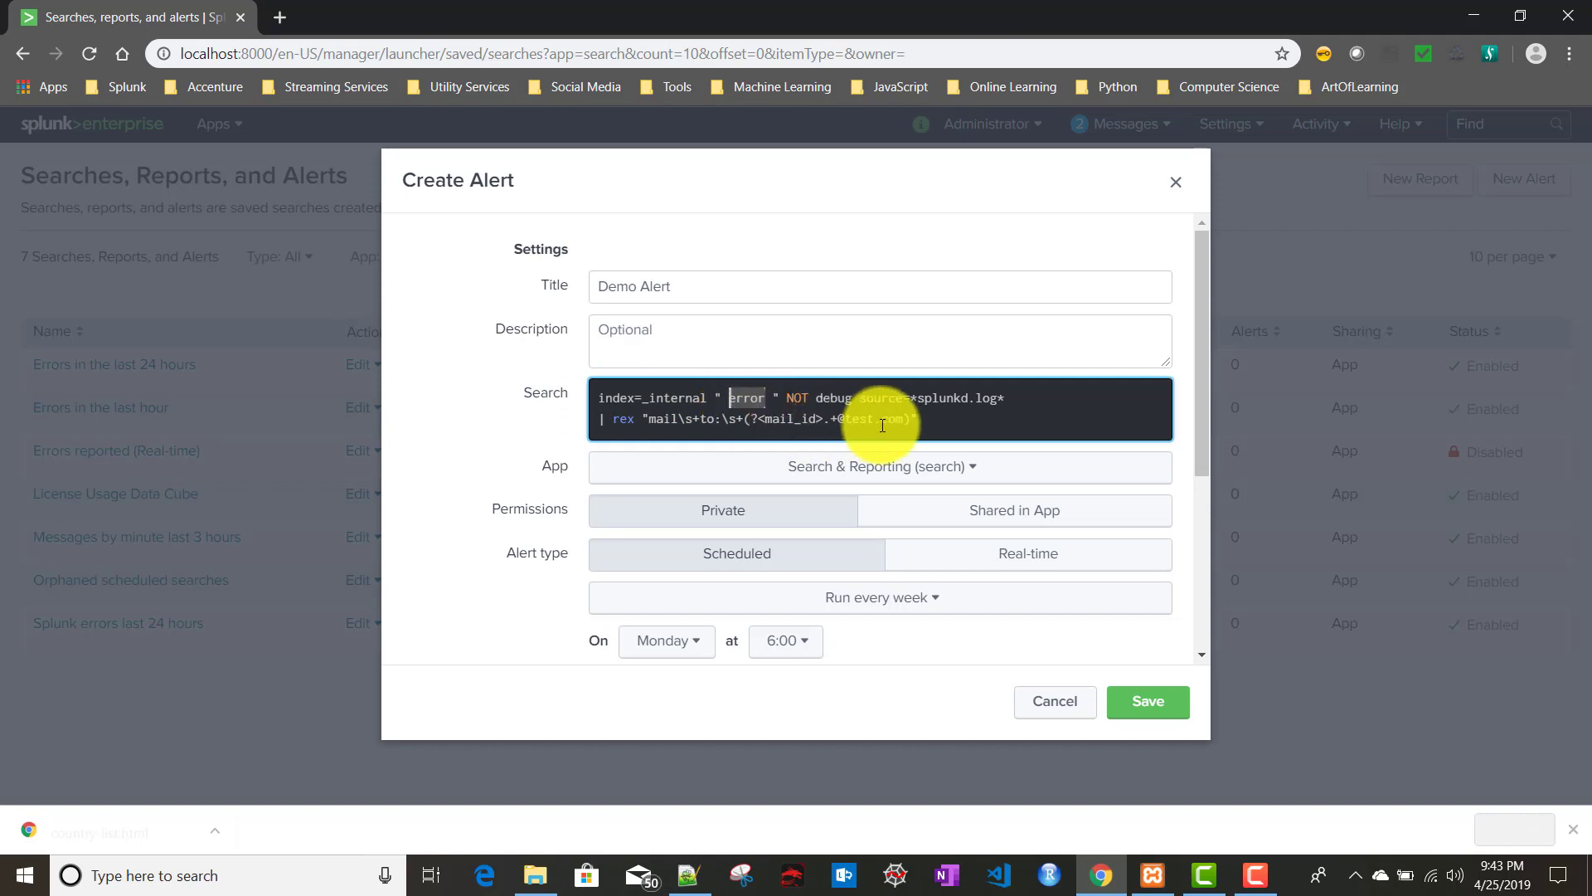
{"action": "left_click", "coordinate": [887, 397]}
{"action": "left_click_drag", "start_coordinate": [887, 397], "coordinate": [1013, 398]}
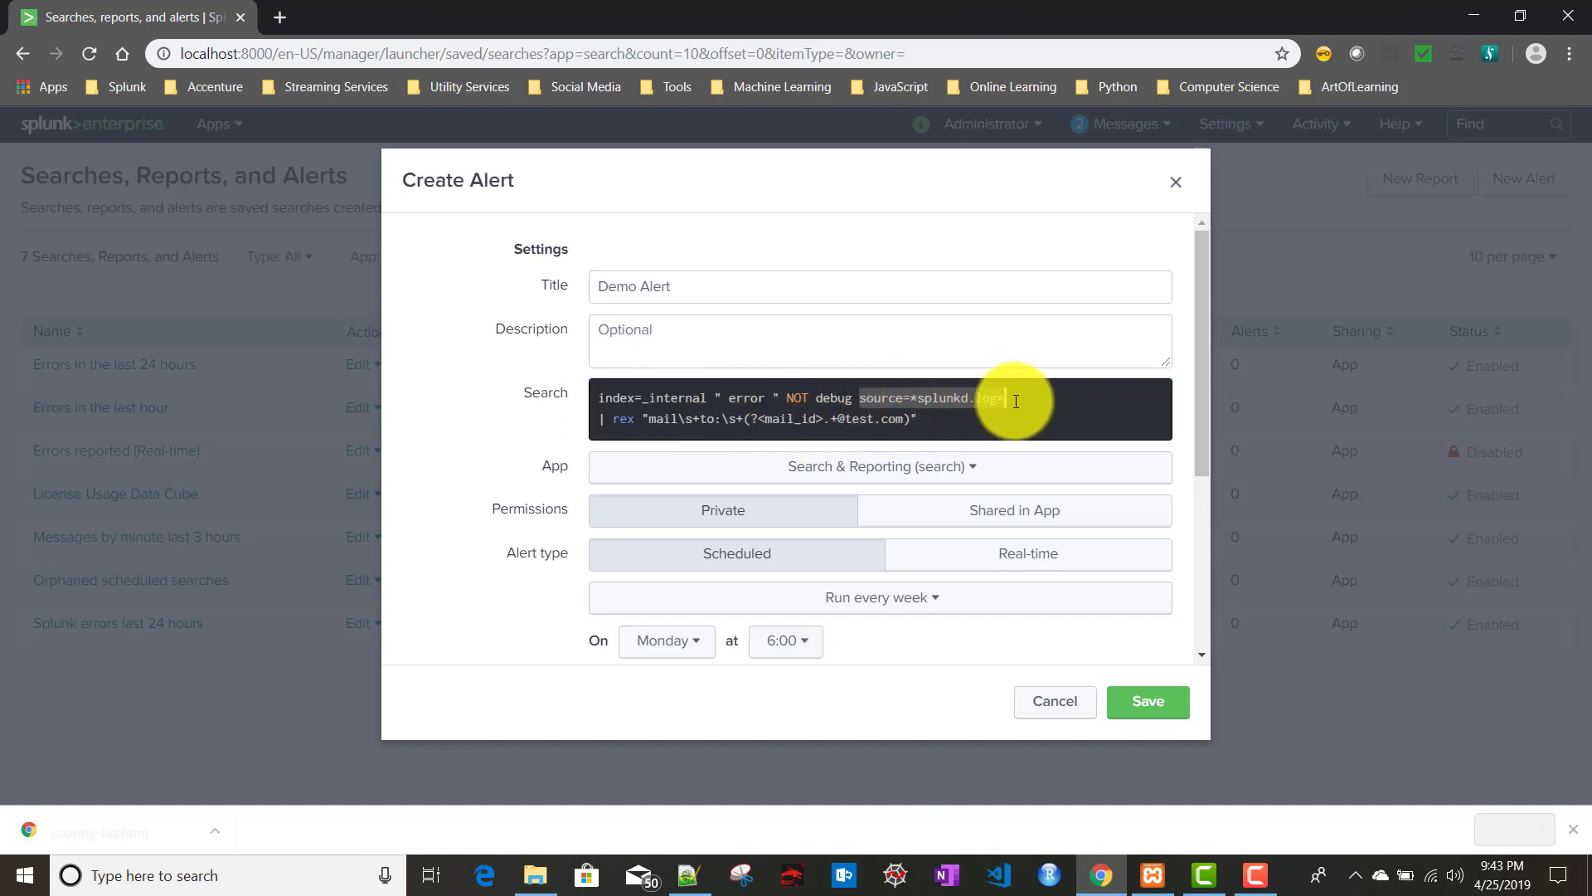
{"action": "left_click", "coordinate": [1018, 401]}
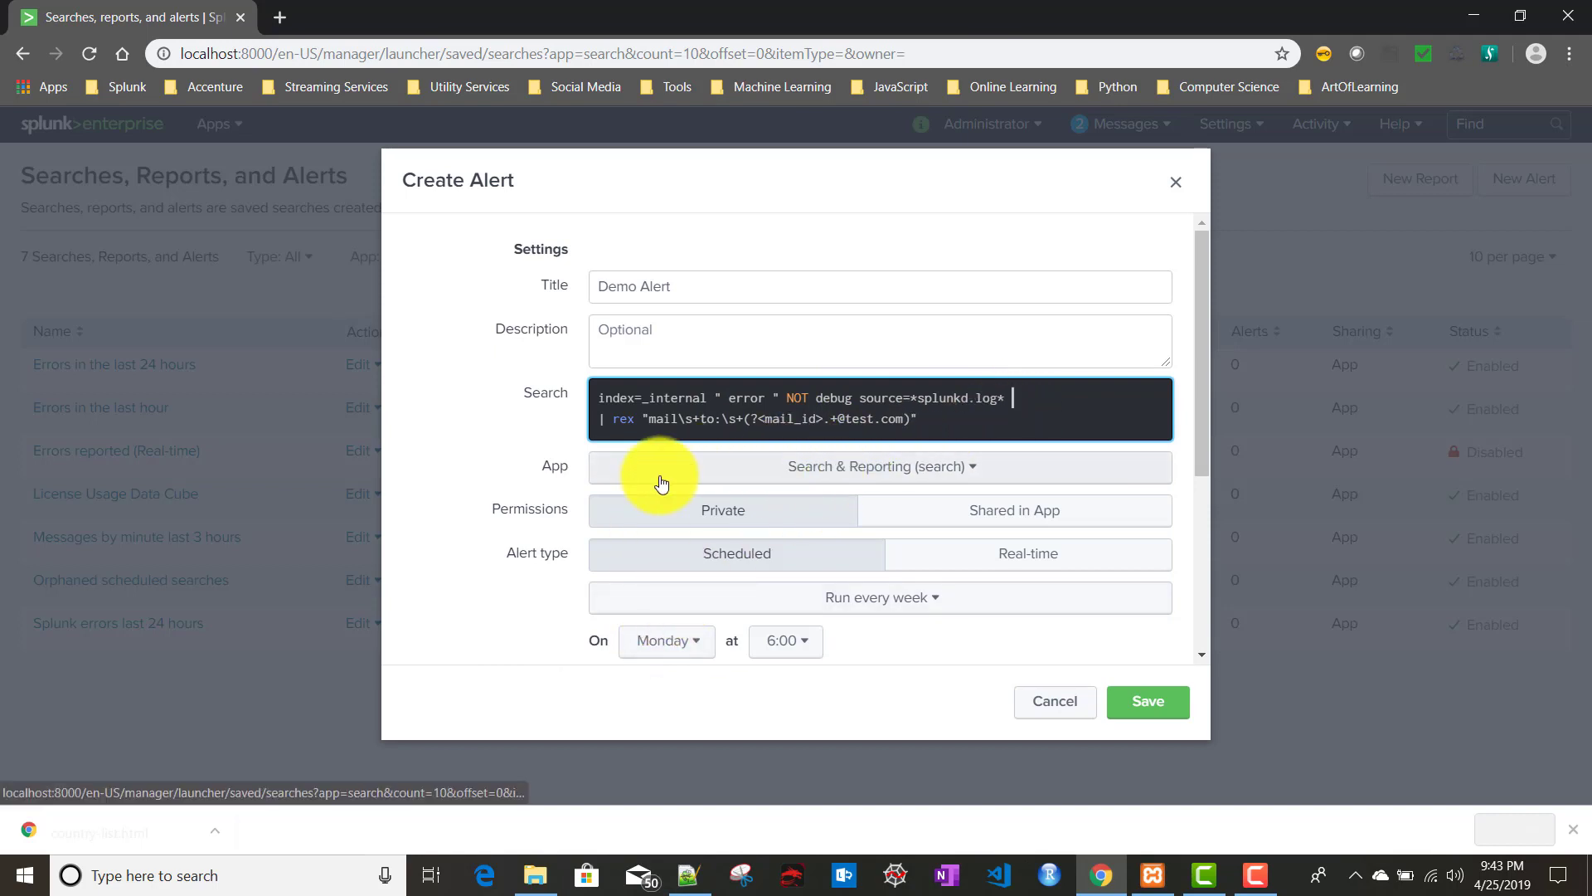
- Share the alert in the app, schedule it by cron, and bring up Notepad++'s */5 * * * * tab
{"action": "left_click", "coordinate": [917, 515]}
{"action": "scroll", "coordinate": [916, 535], "scroll_direction": "down", "scroll_amount": 3}
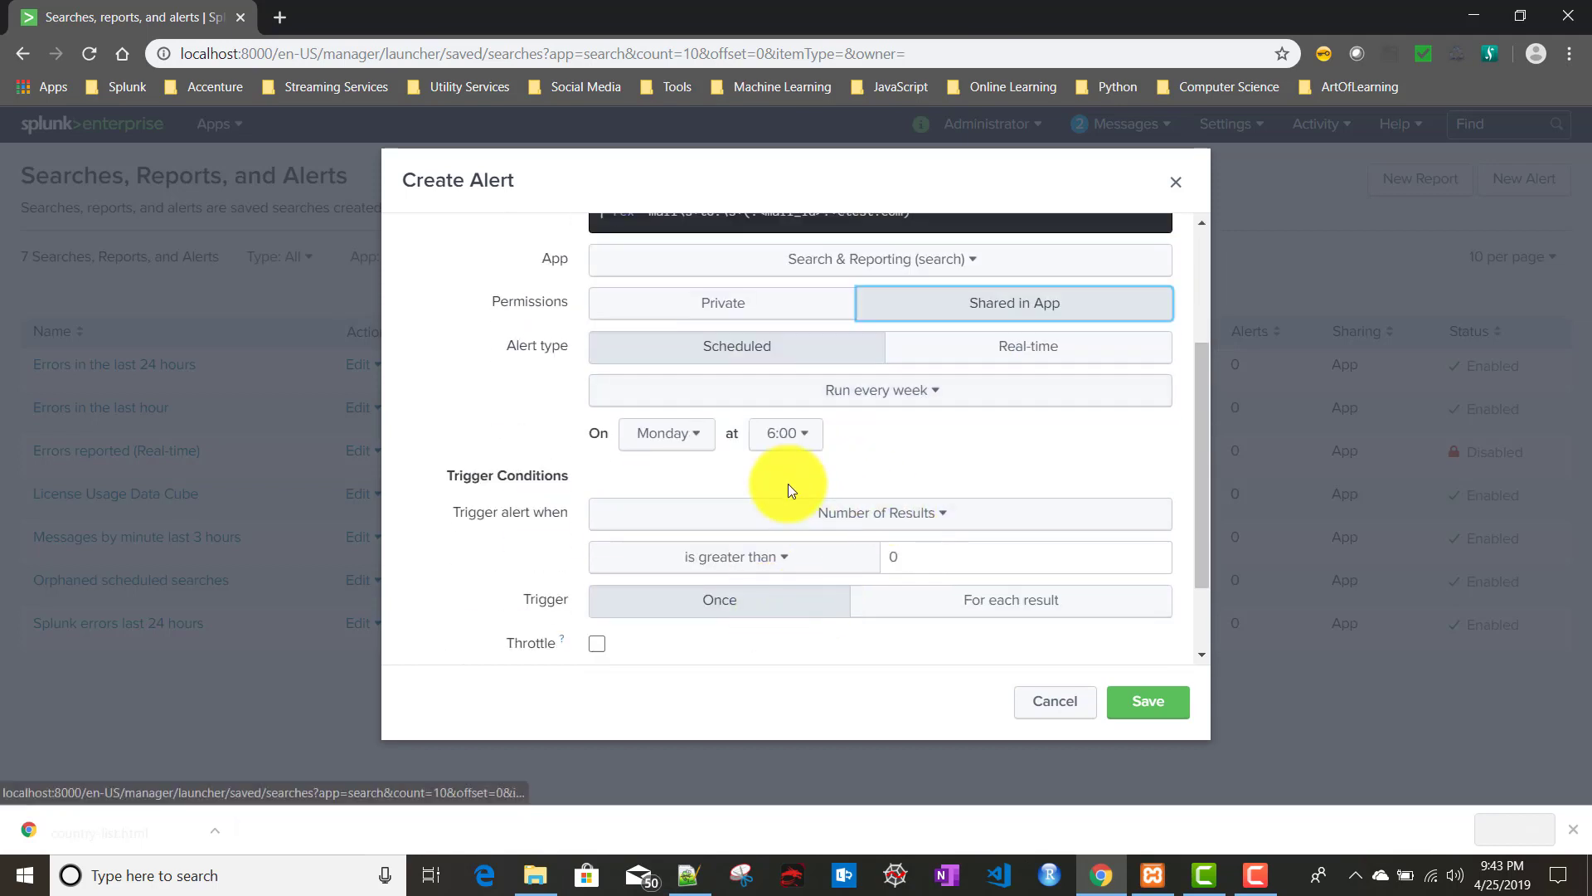
{"action": "left_click", "coordinate": [873, 404]}
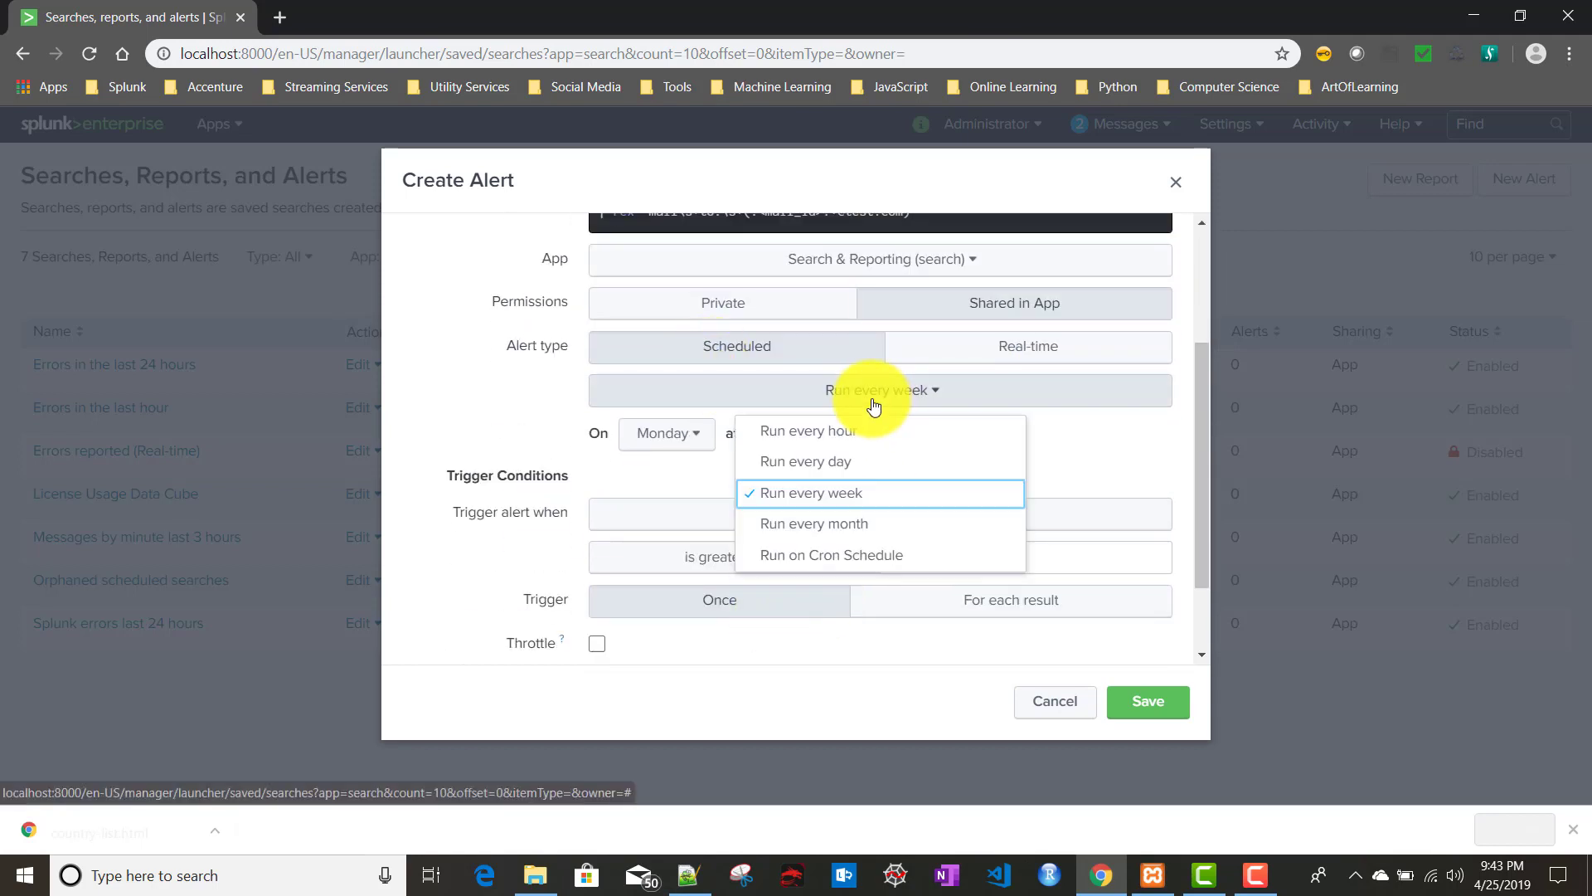
{"action": "left_click", "coordinate": [848, 557]}
{"action": "left_click", "coordinate": [711, 477]}
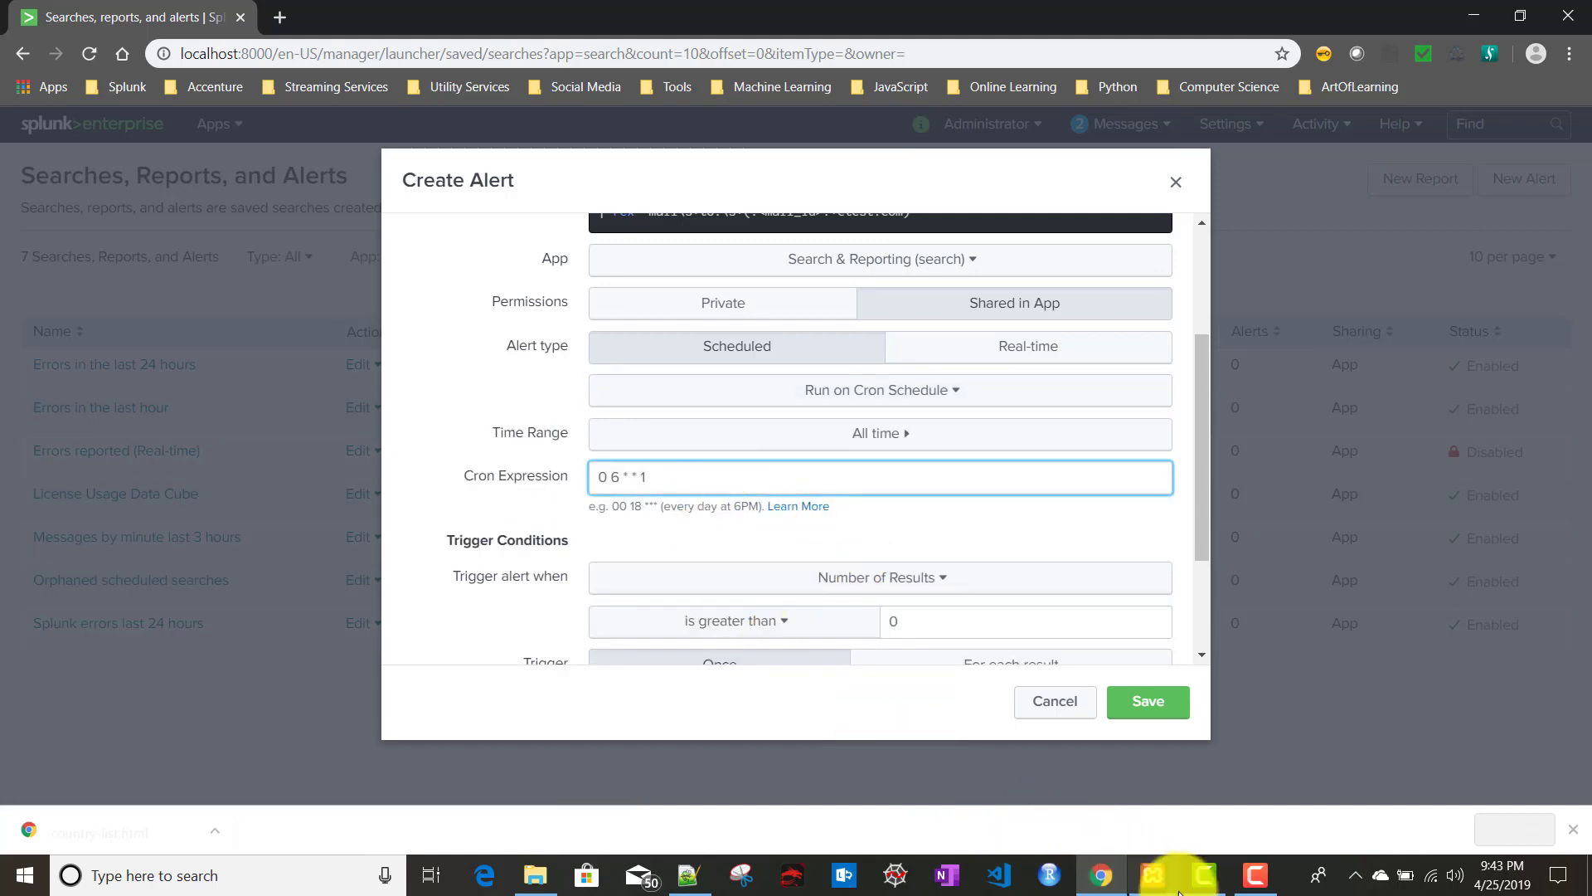
{"action": "left_click", "coordinate": [690, 871]}
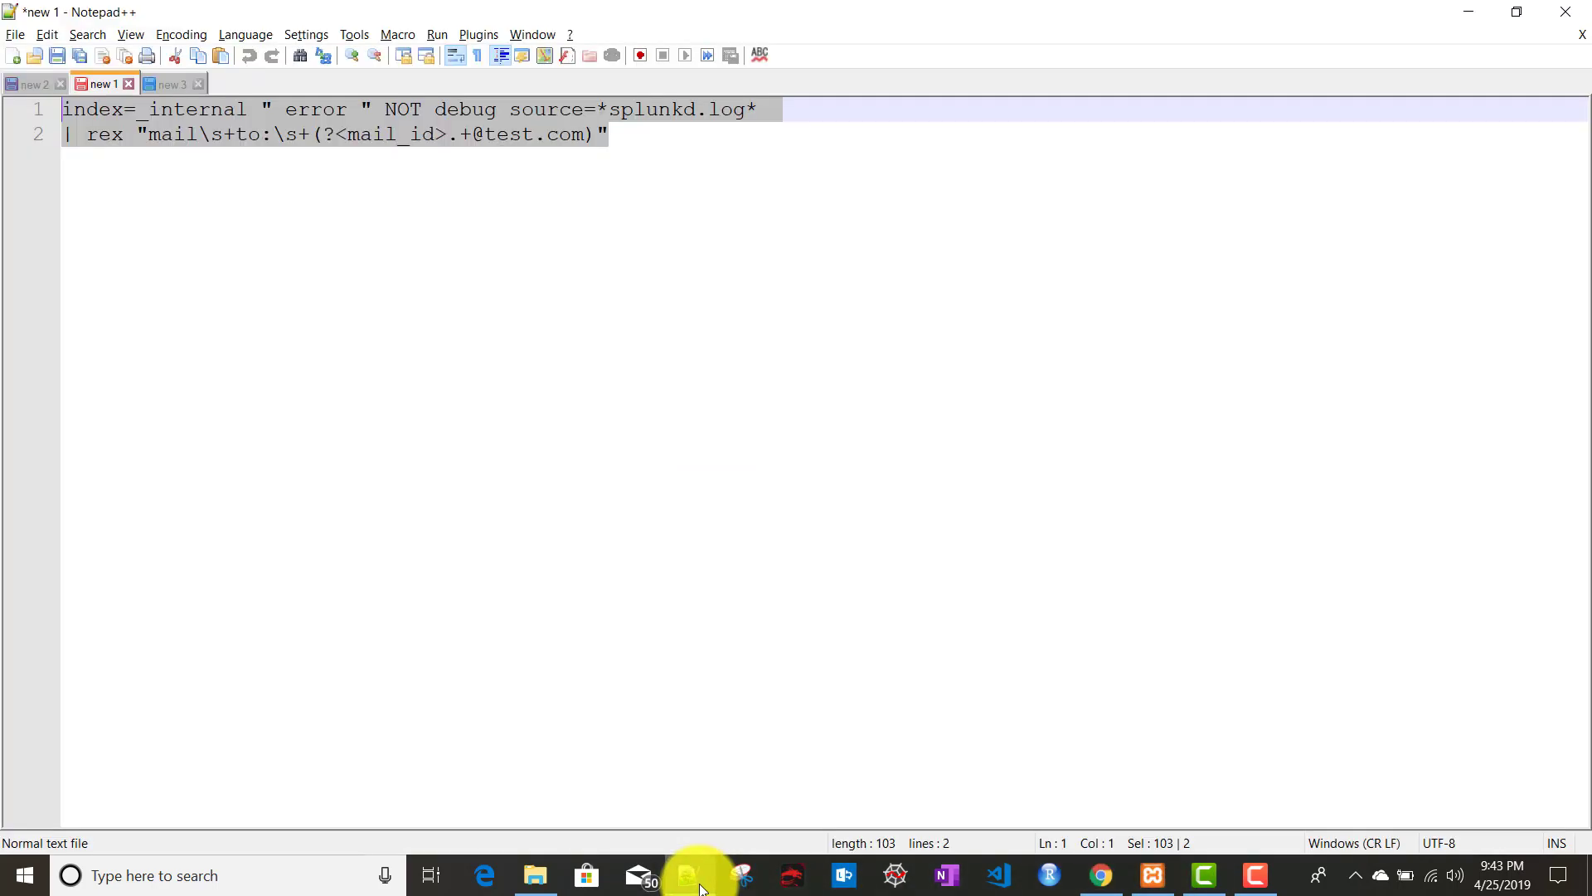
{"action": "left_click", "coordinate": [37, 83]}
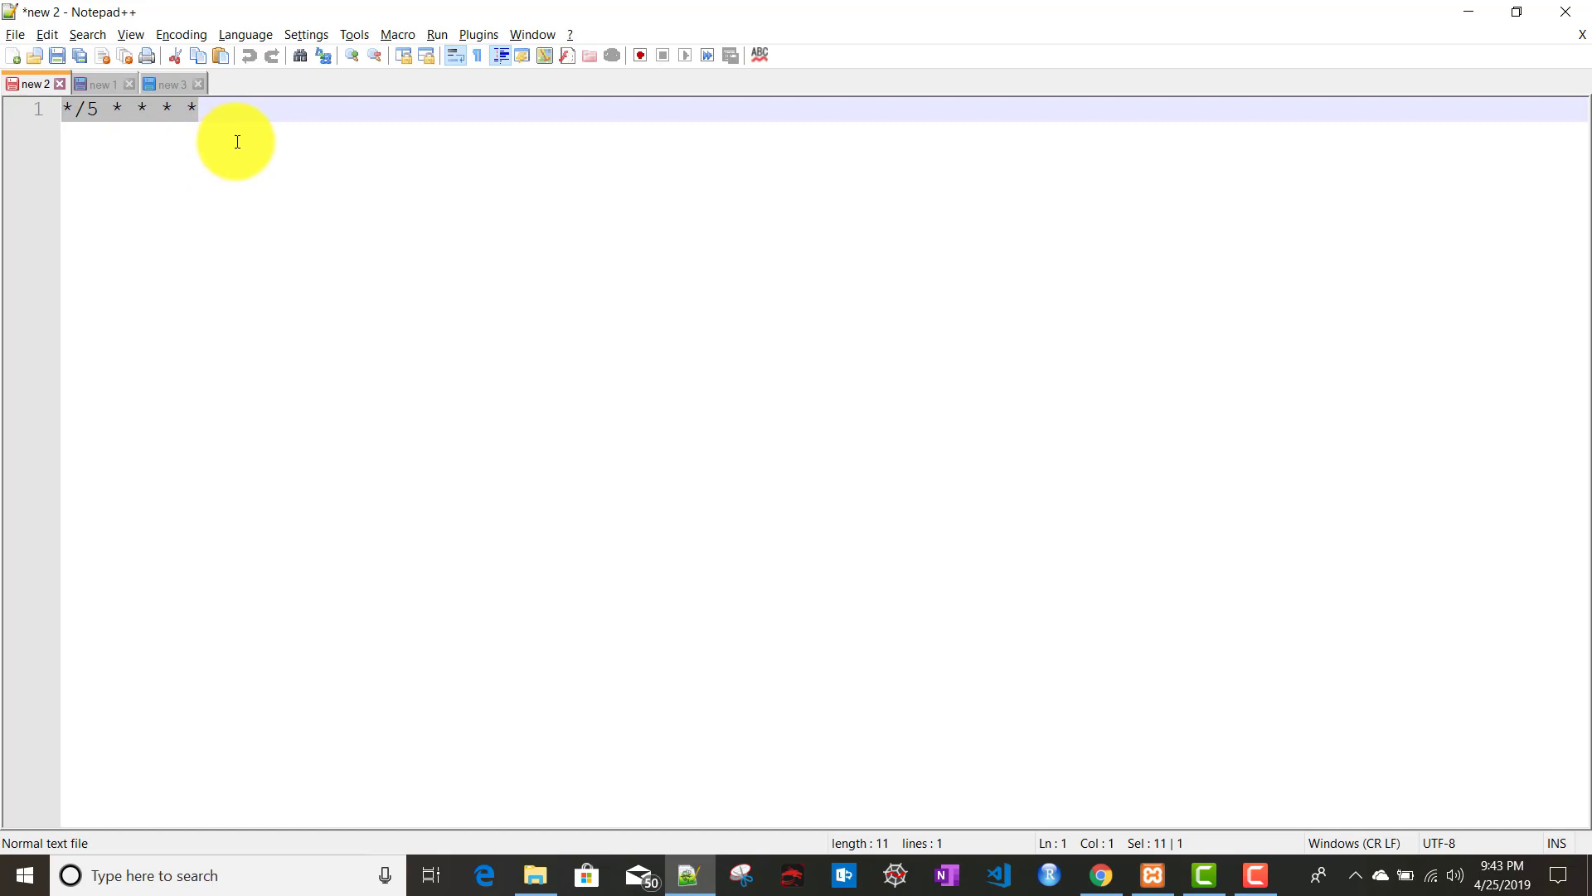
- Replace cron expression 0 6 * * 1 with */3 * * * * and keep triggering Once
{"action": "left_click", "coordinate": [1101, 873]}
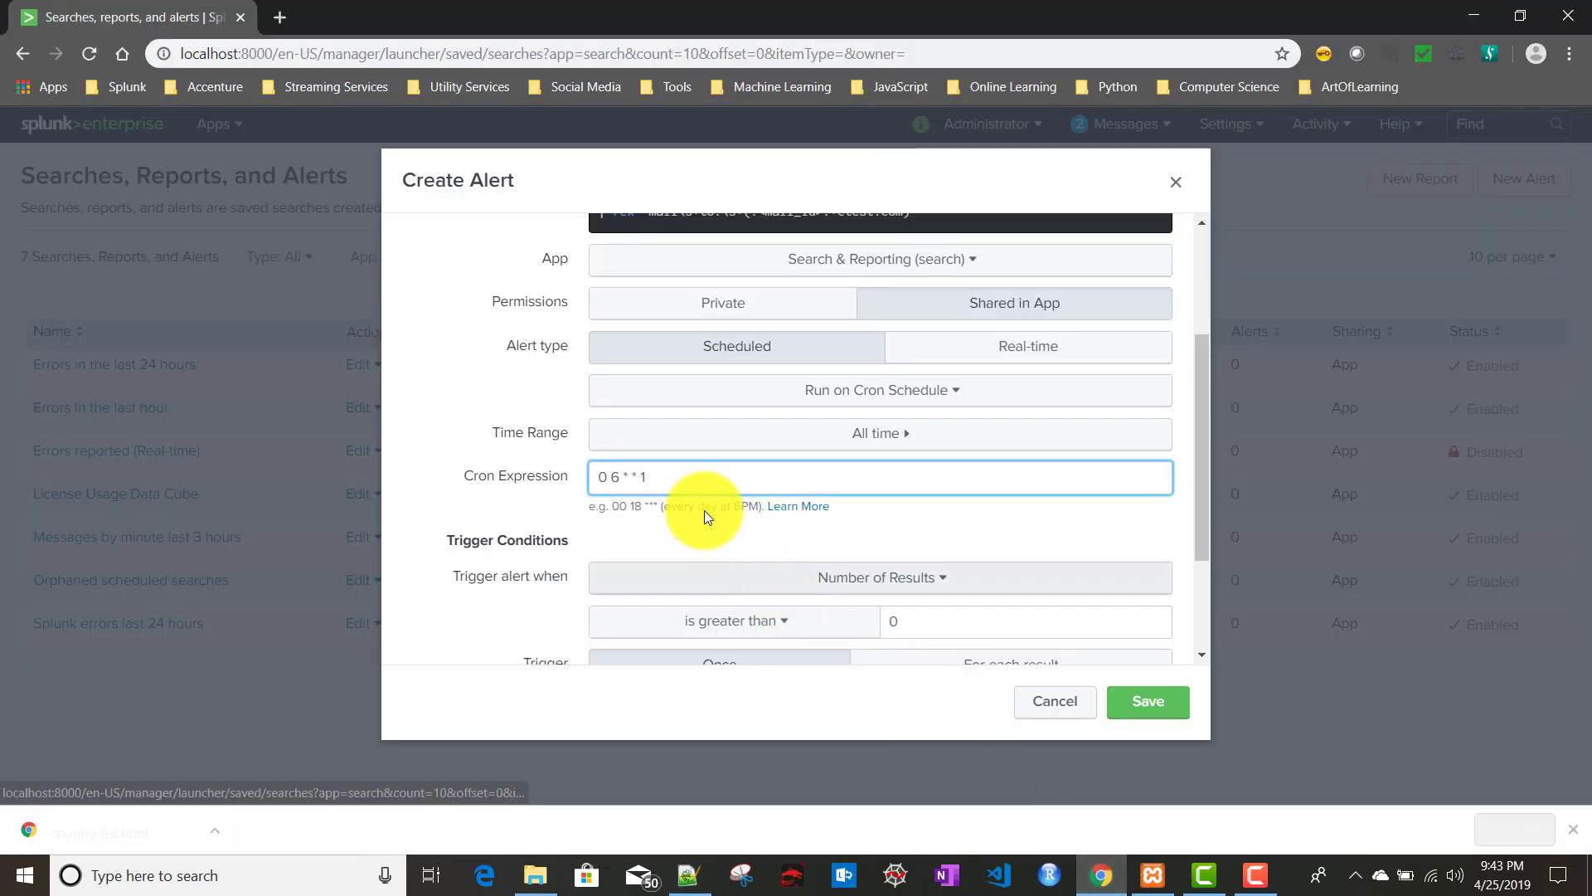
{"action": "key", "text": "ctrl+a"}
{"action": "key", "text": "BackSpace"}
{"action": "type", "text": "*/5 * * * *"}
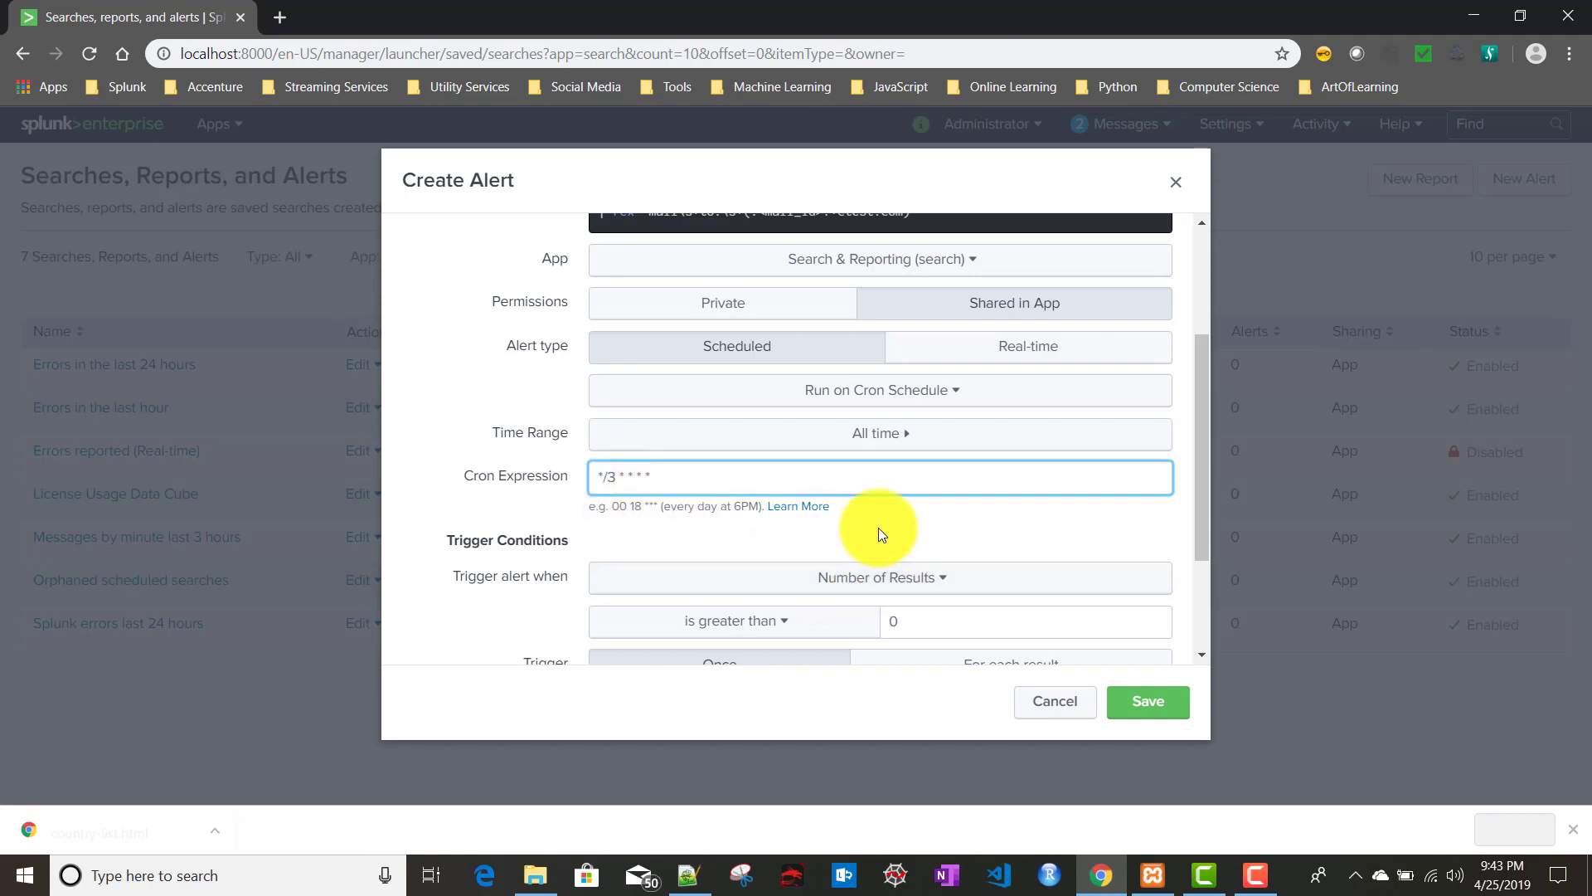
{"action": "scroll", "coordinate": [878, 528], "scroll_direction": "down", "scroll_amount": 2}
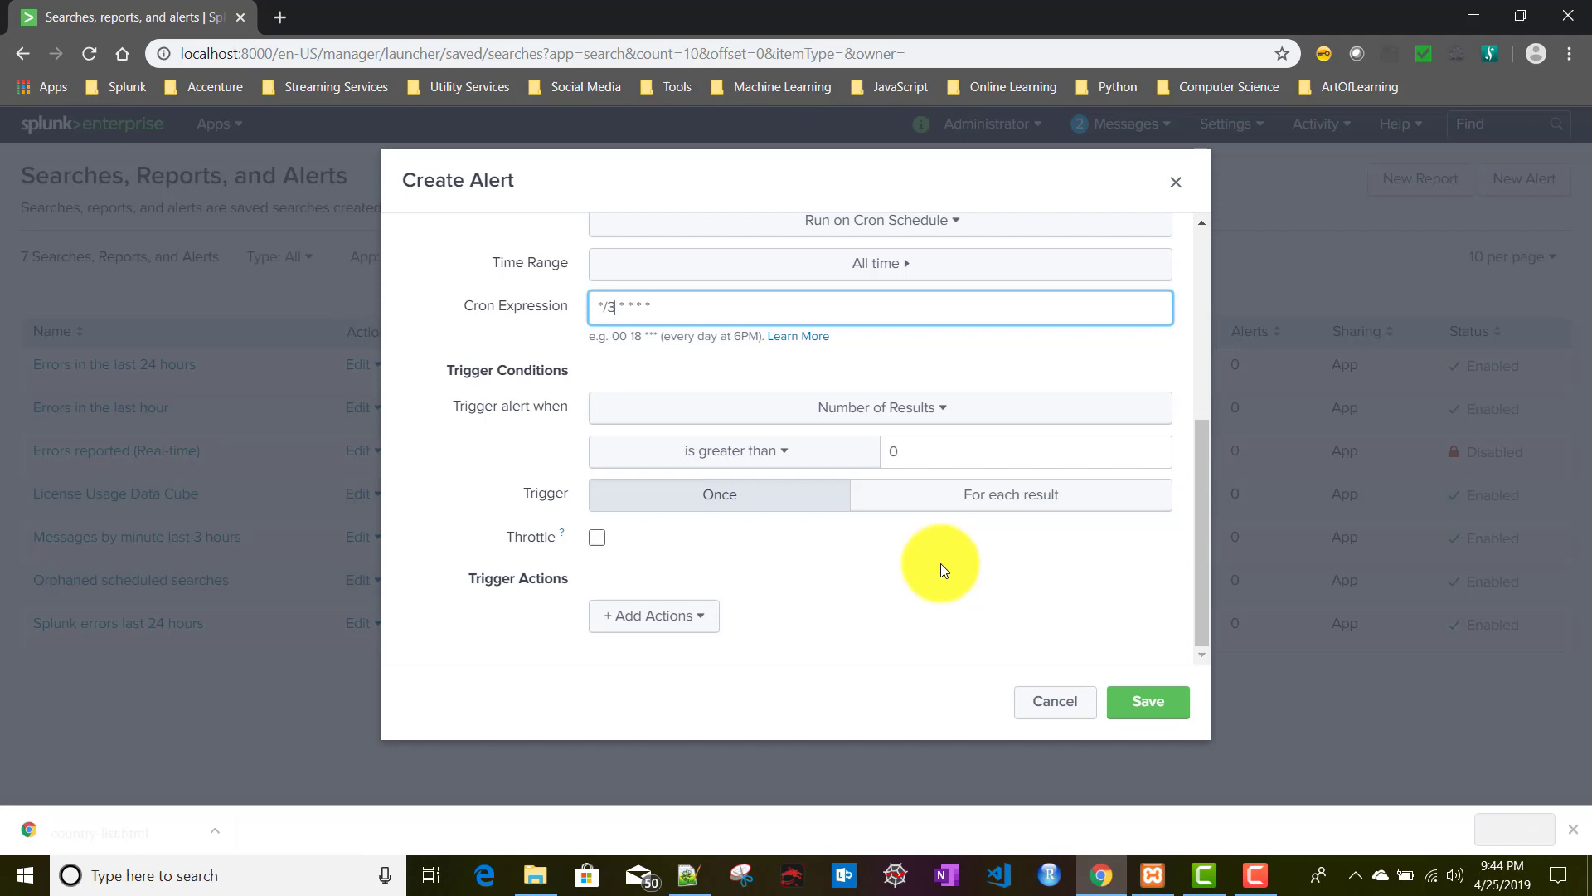
{"action": "left_click", "coordinate": [729, 505]}
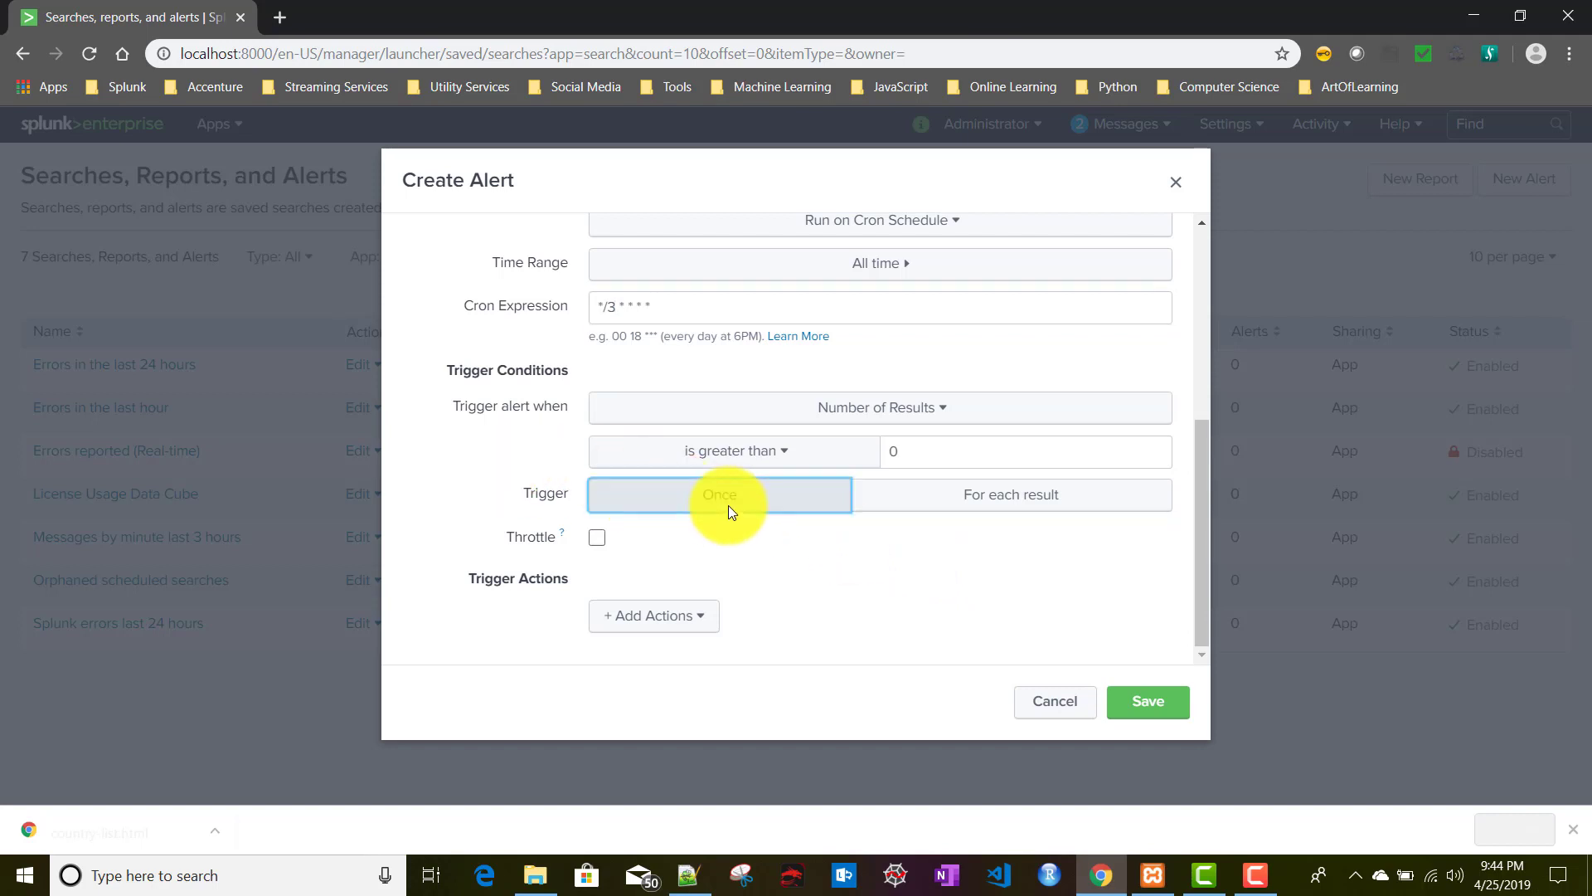
- Add an Output results to lookup trigger action and focus its File name field
{"action": "left_click", "coordinate": [664, 622]}
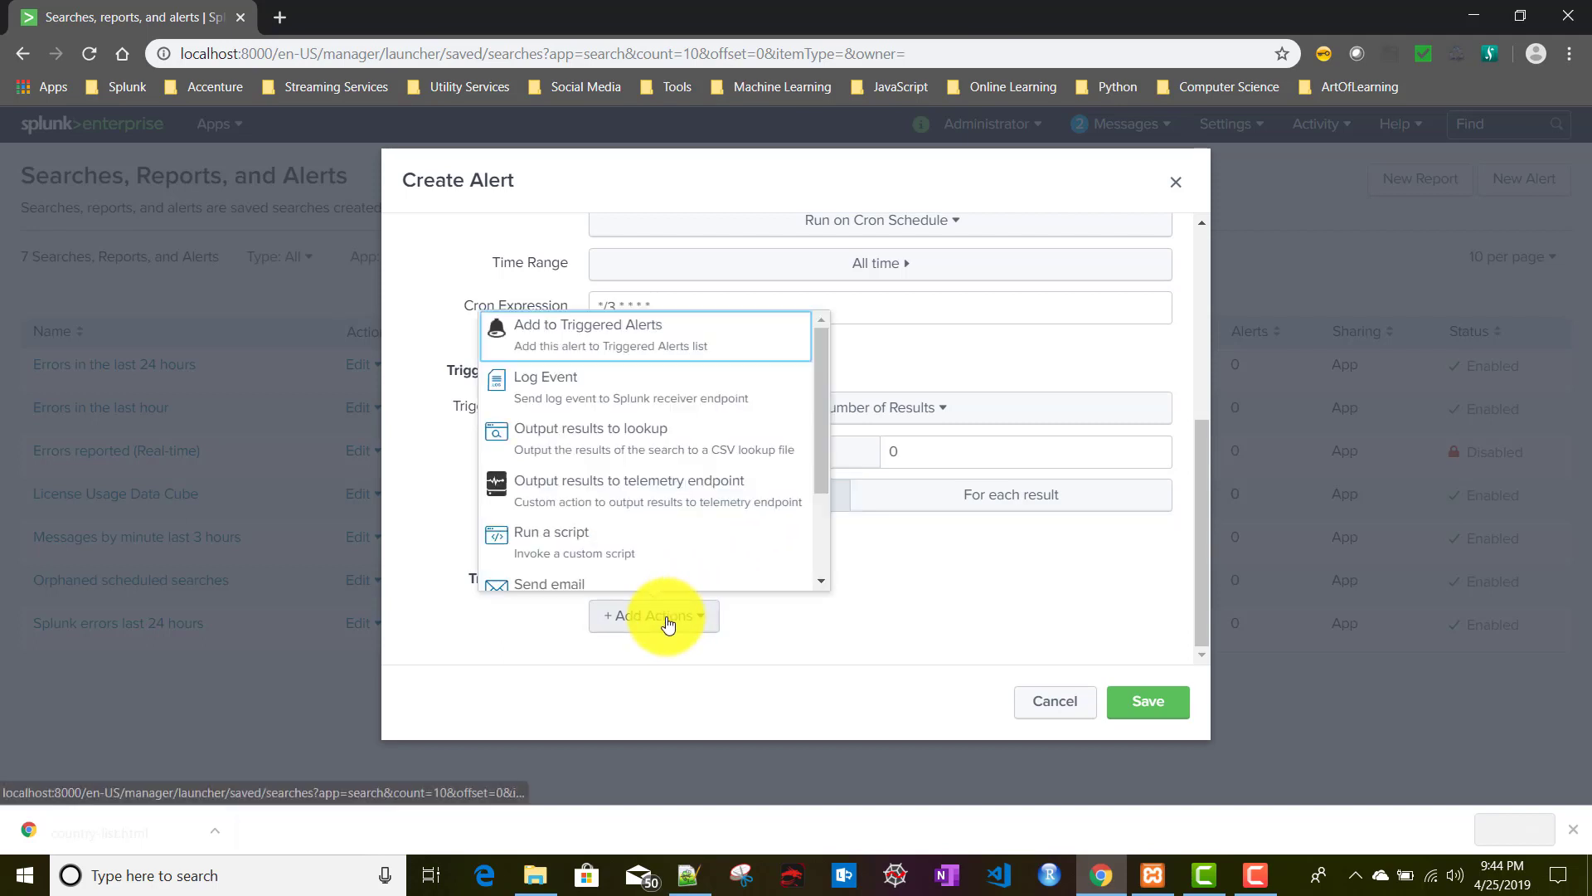
{"action": "left_click", "coordinate": [593, 437]}
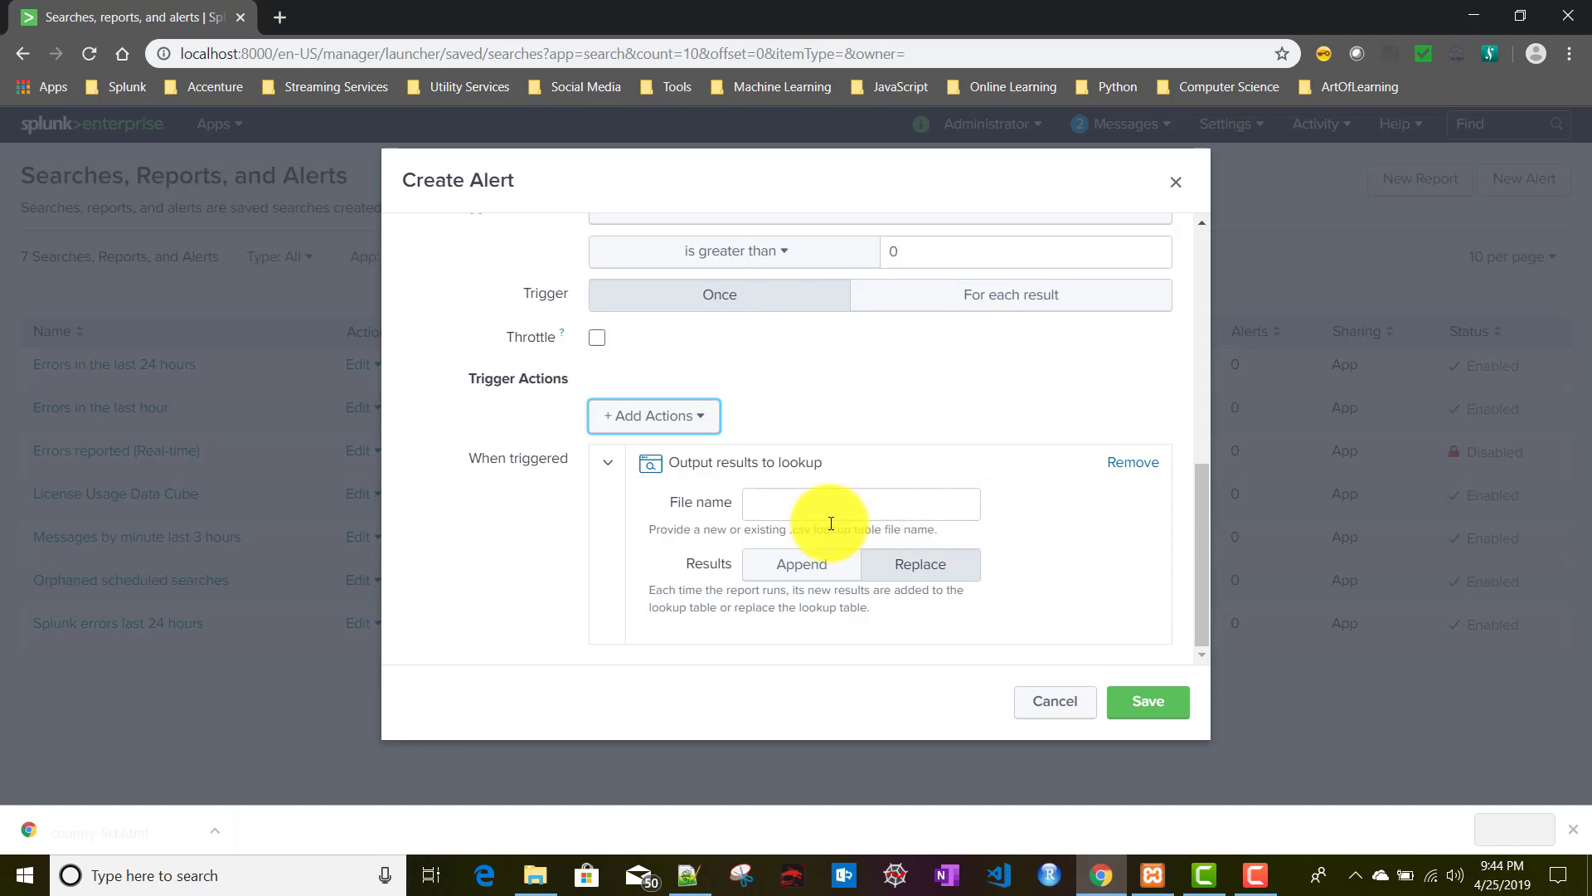
{"action": "left_click", "coordinate": [821, 494]}
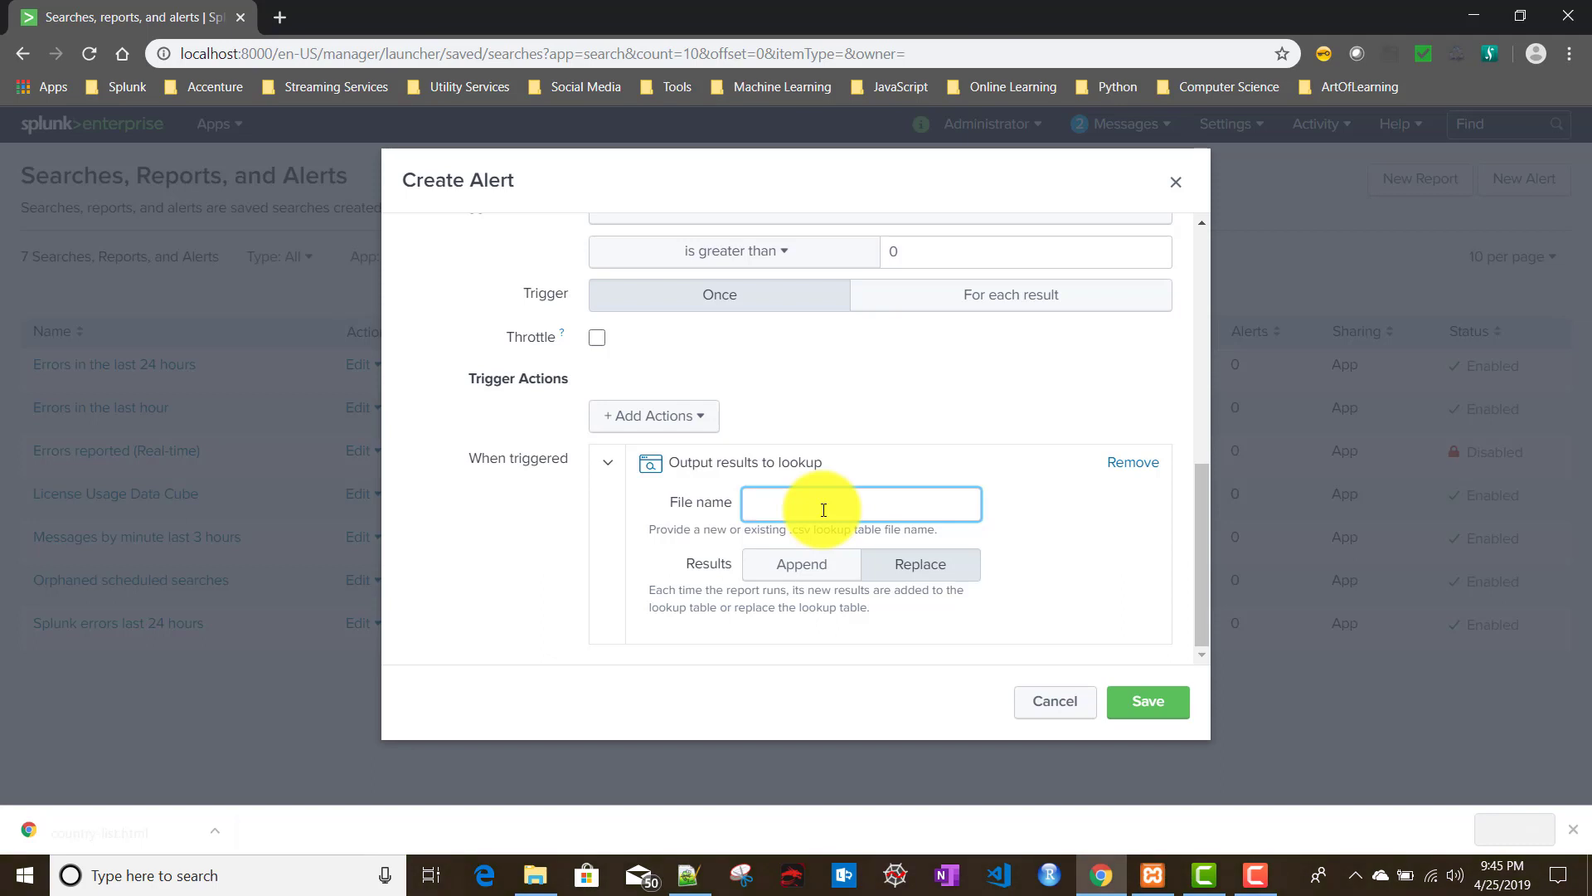
- Enter demo_alert_lookup.csv as the lookup file name and check the entered name
{"action": "type", "text": "demo_alert_lookup.csv"}
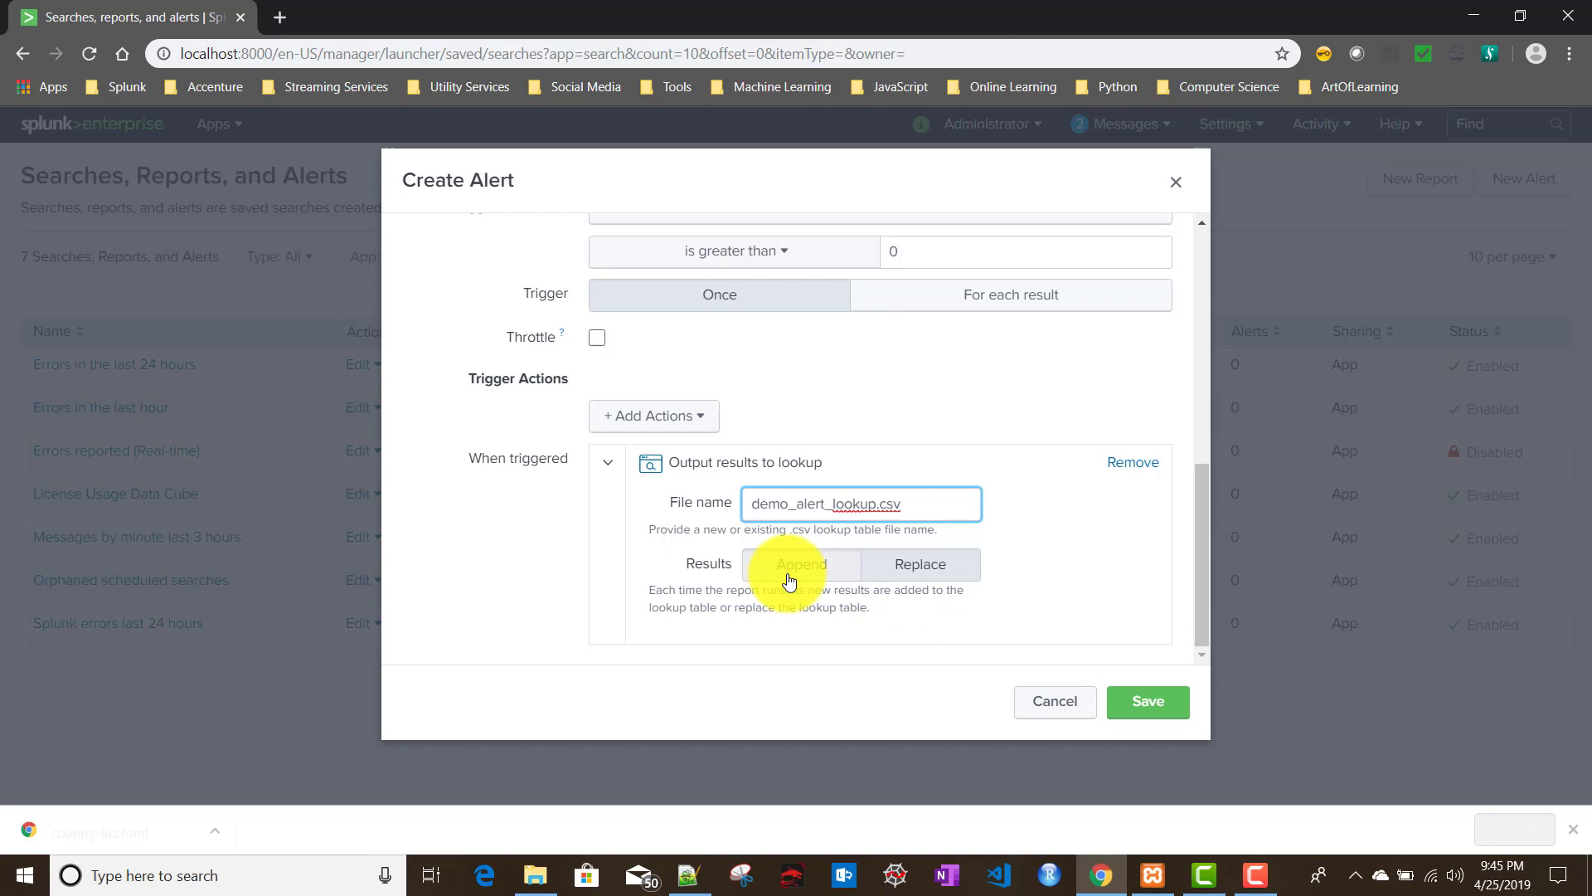
{"action": "left_click", "coordinate": [925, 569]}
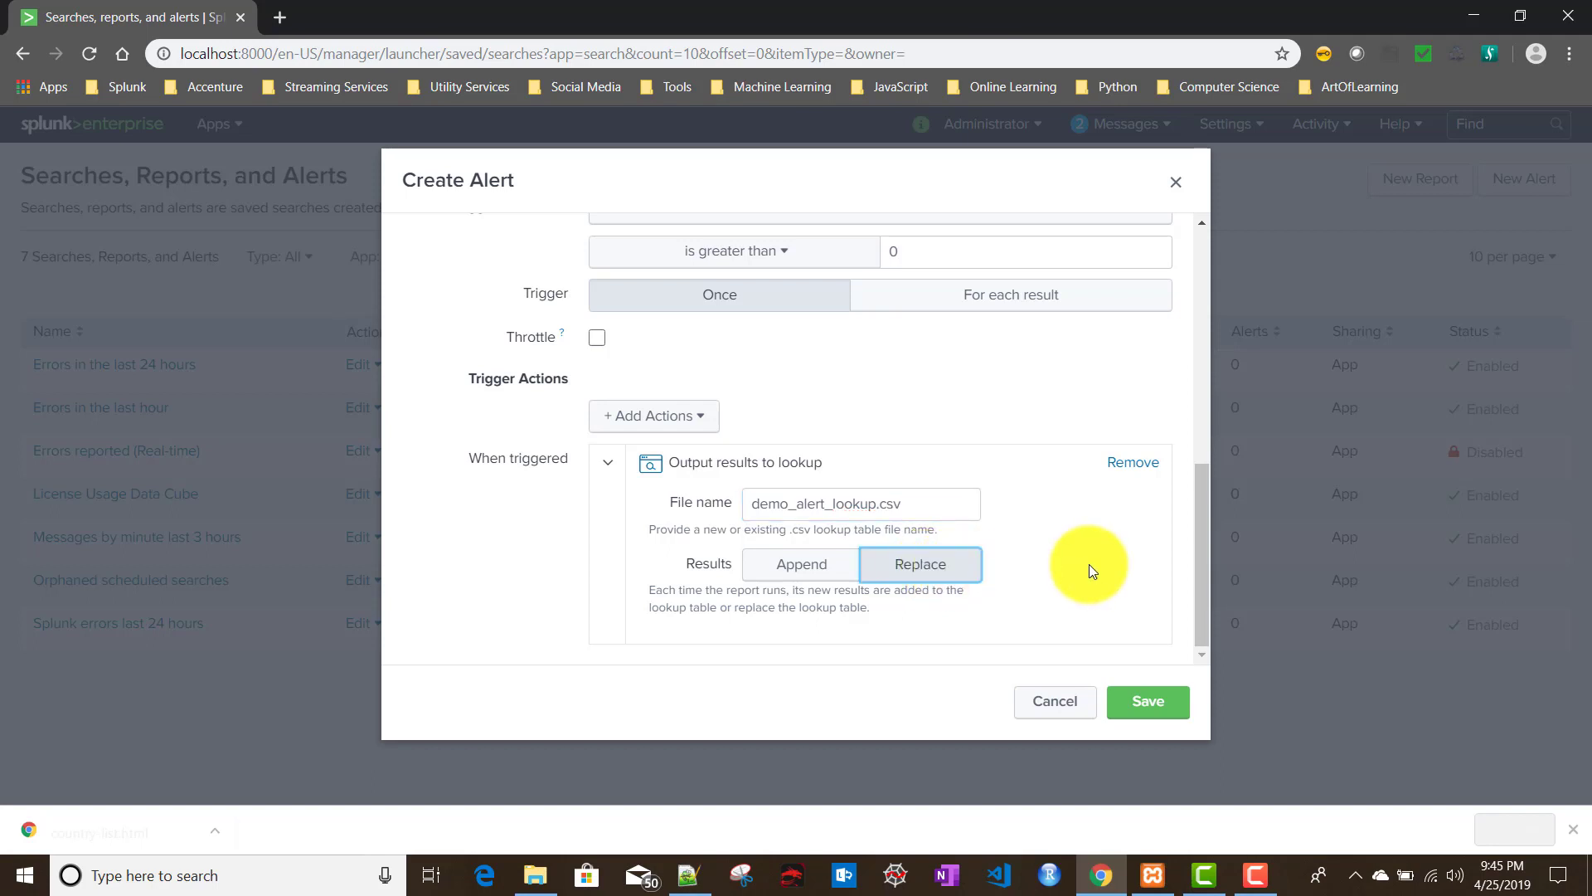
{"action": "double_click", "coordinate": [803, 500]}
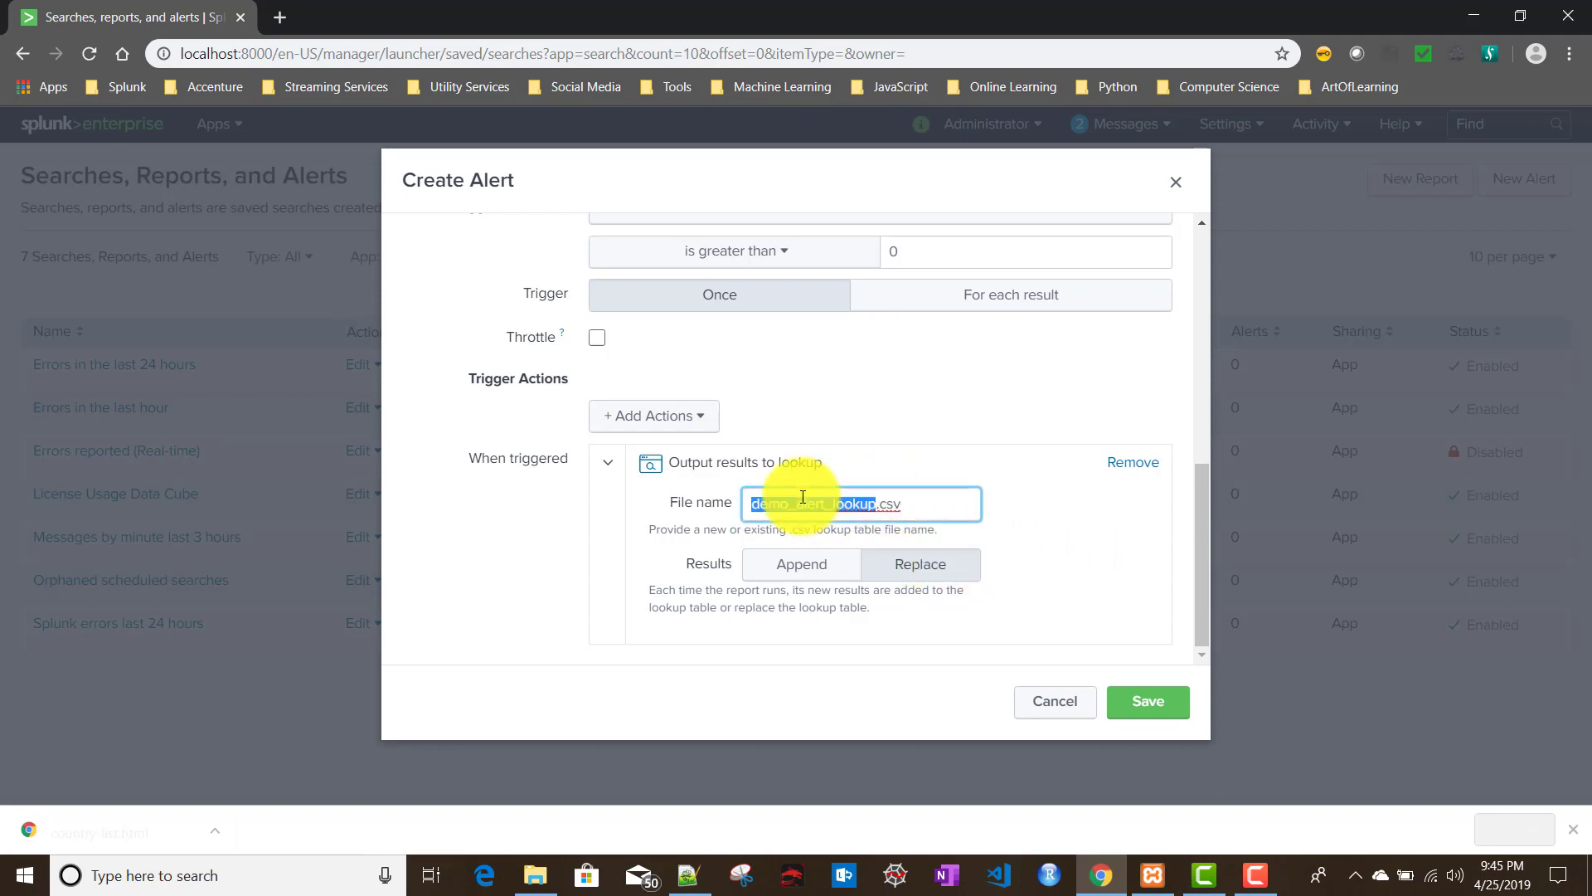
{"action": "left_click_drag", "start_coordinate": [917, 501], "coordinate": [734, 506]}
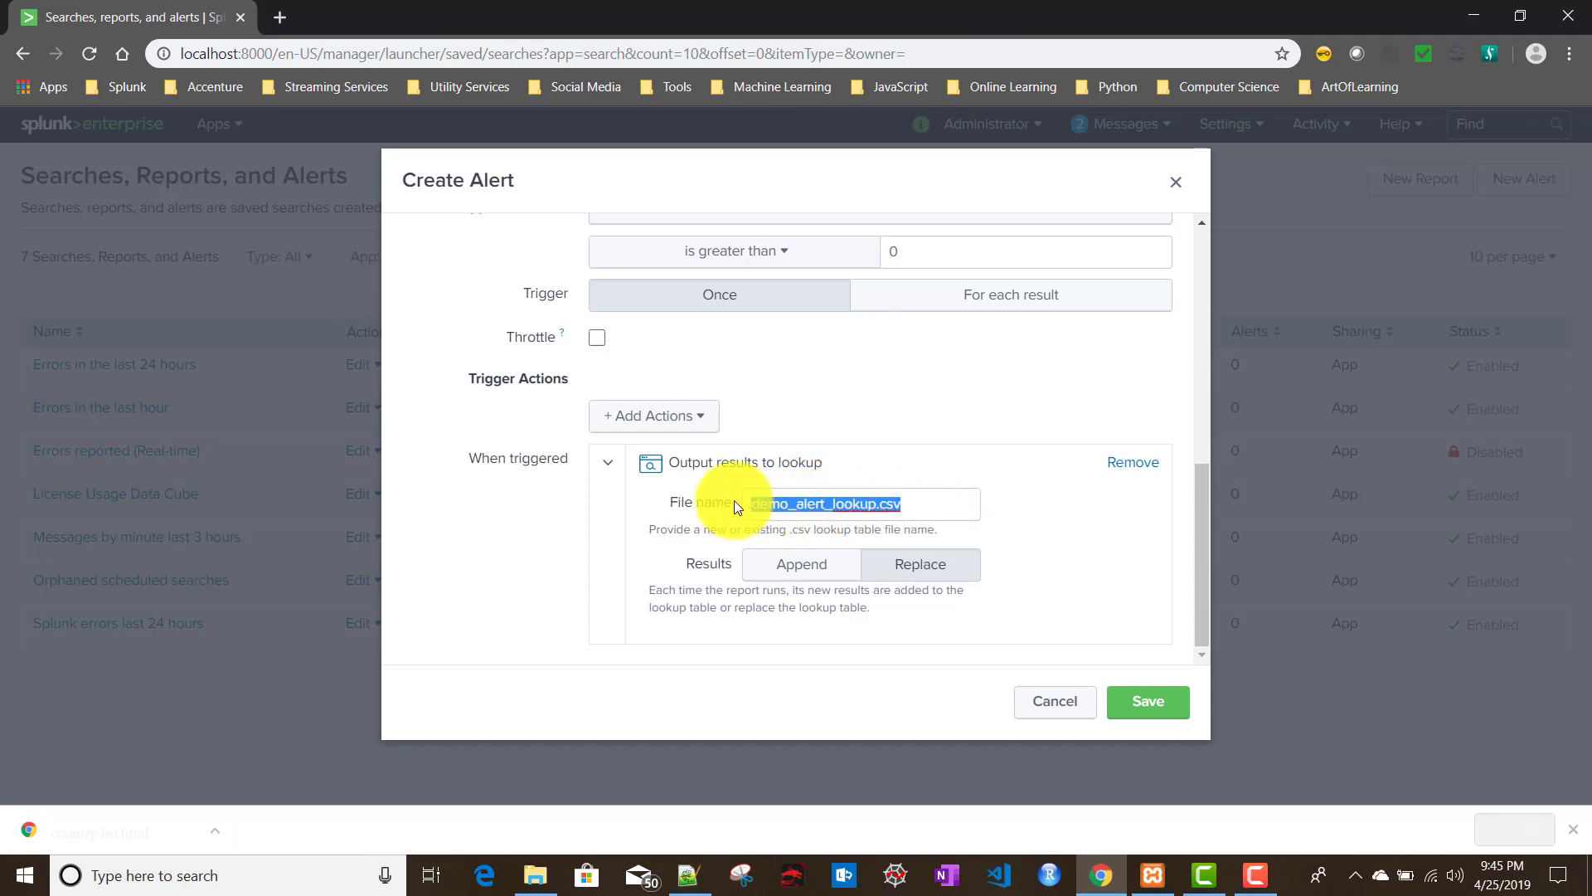
{"action": "left_click", "coordinate": [1078, 519]}
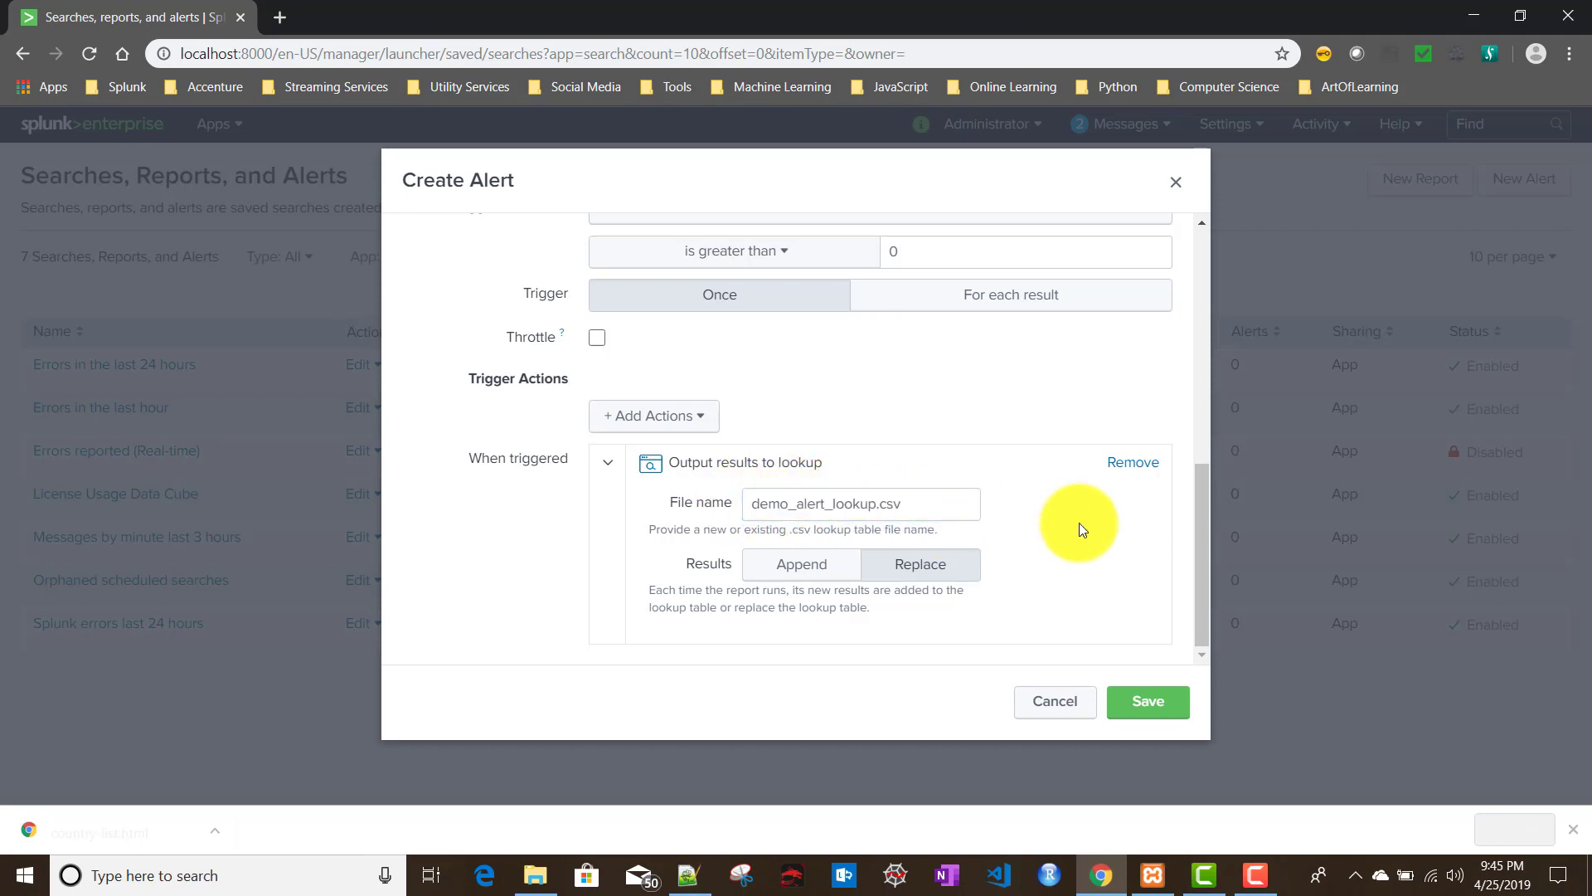
- Save Demo Alert and switch the App filter to TMDB (tmdb)
{"action": "left_click", "coordinate": [1150, 715]}
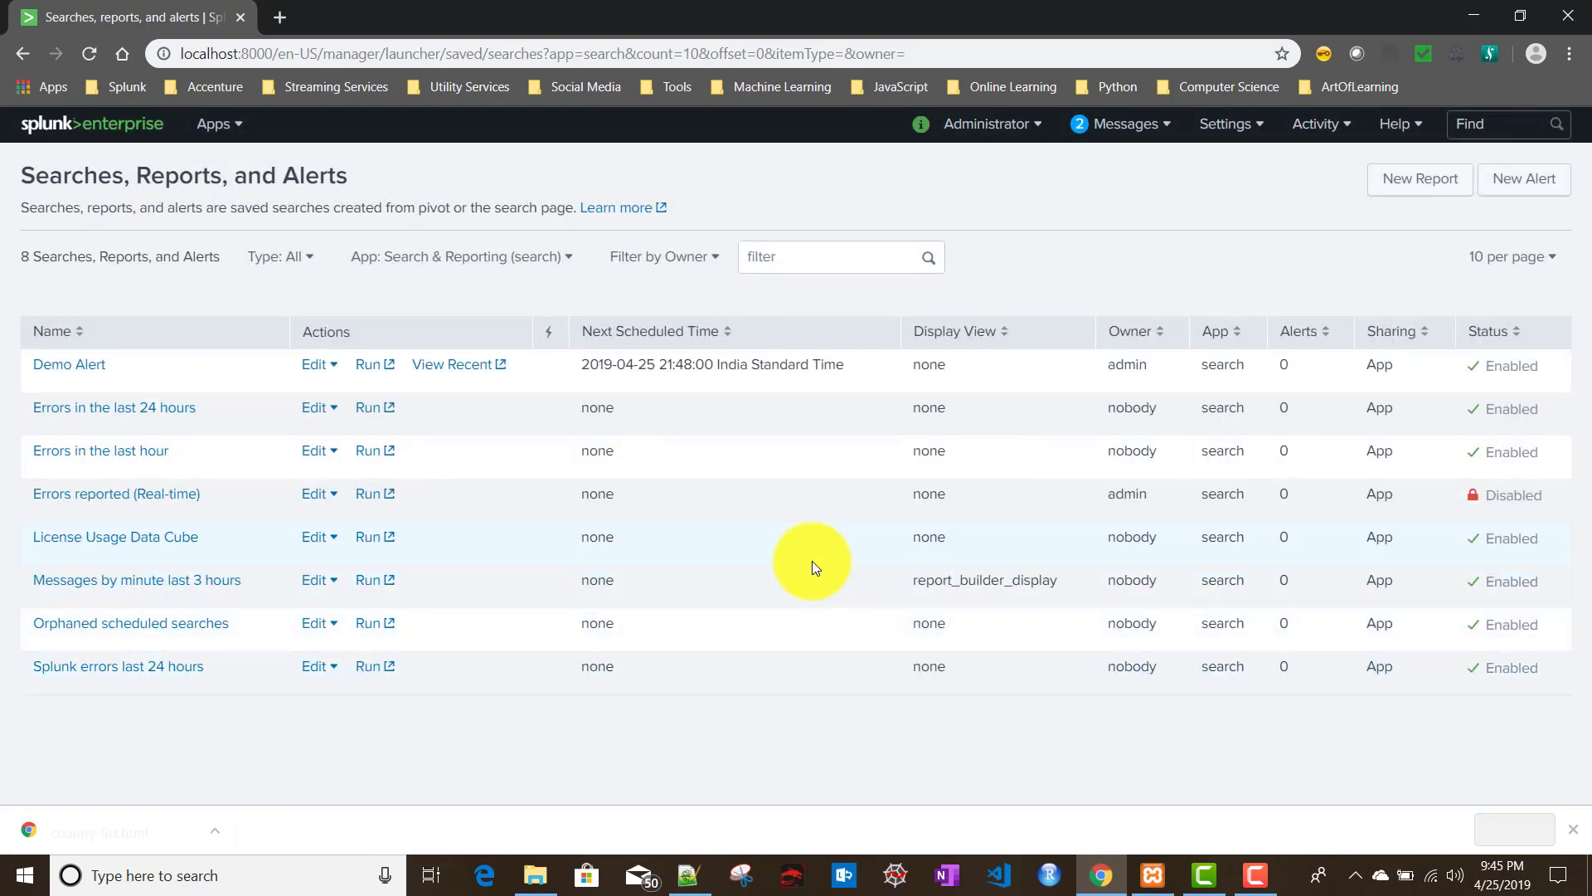
{"action": "left_click", "coordinate": [420, 257]}
{"action": "scroll", "coordinate": [421, 489], "scroll_direction": "down", "scroll_amount": 2}
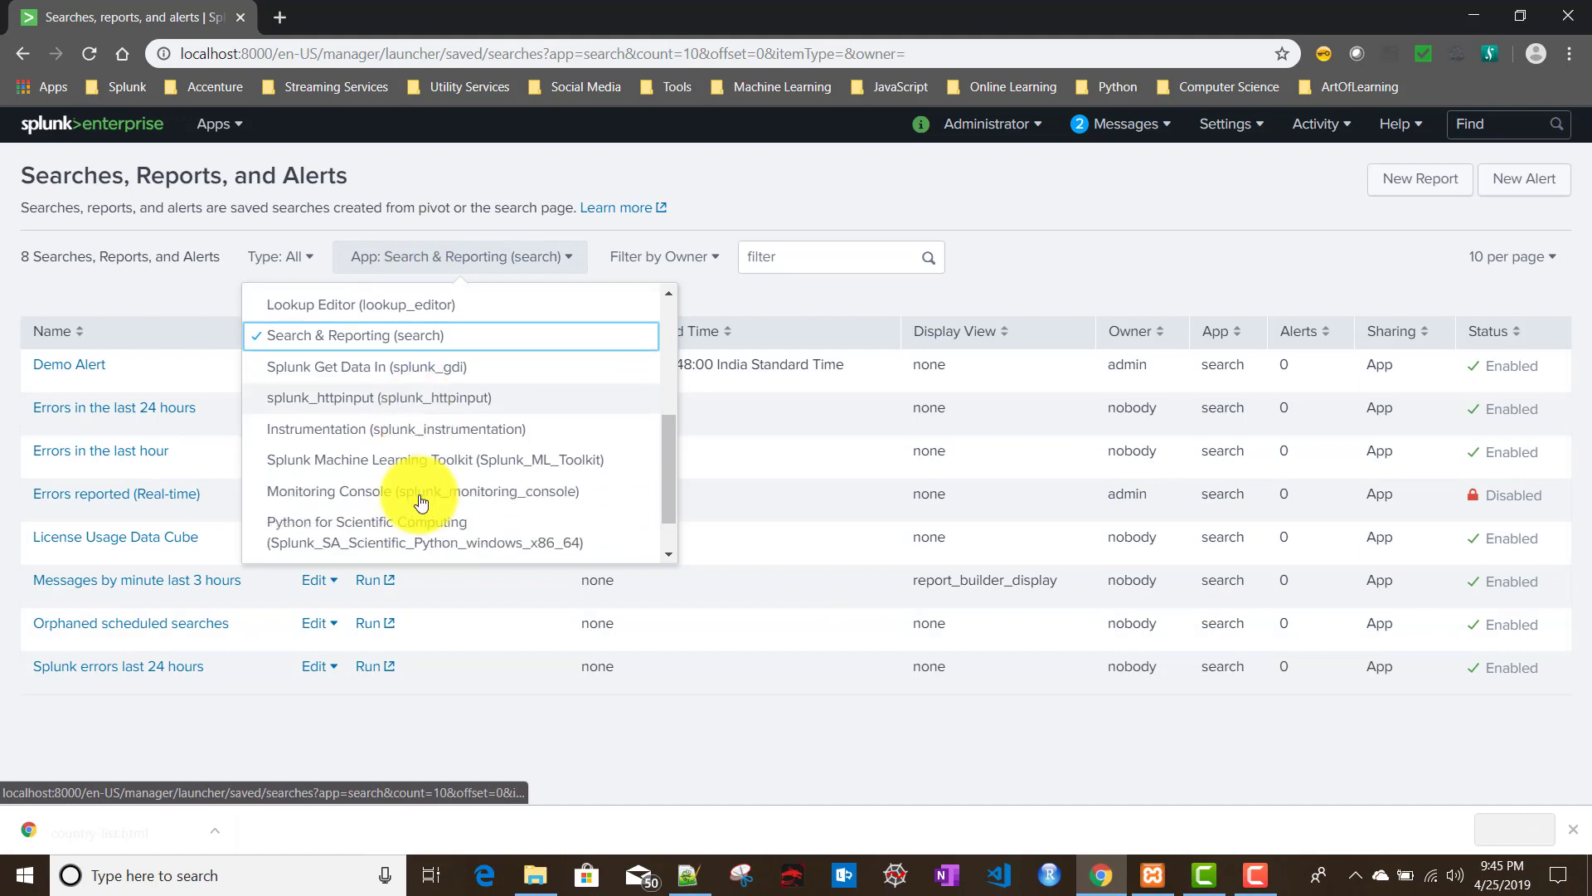
{"action": "scroll", "coordinate": [421, 501], "scroll_direction": "down", "scroll_amount": 1}
{"action": "left_click", "coordinate": [355, 519]}
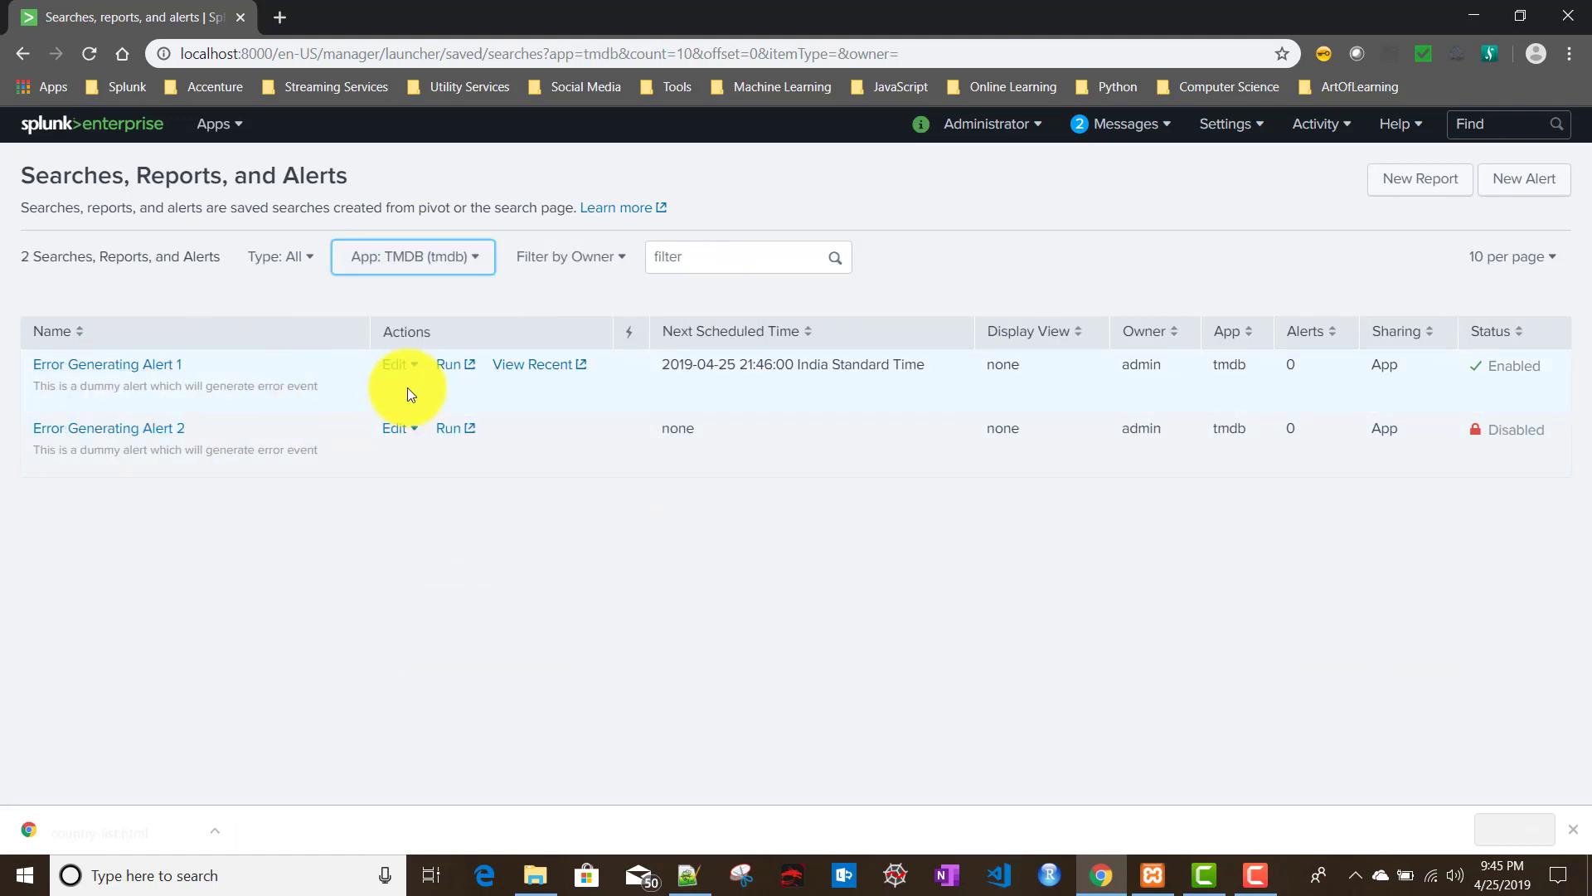
- Open Error Generating Alert 1 for editing and inspect its Send email recipient field
{"action": "left_click", "coordinate": [134, 367]}
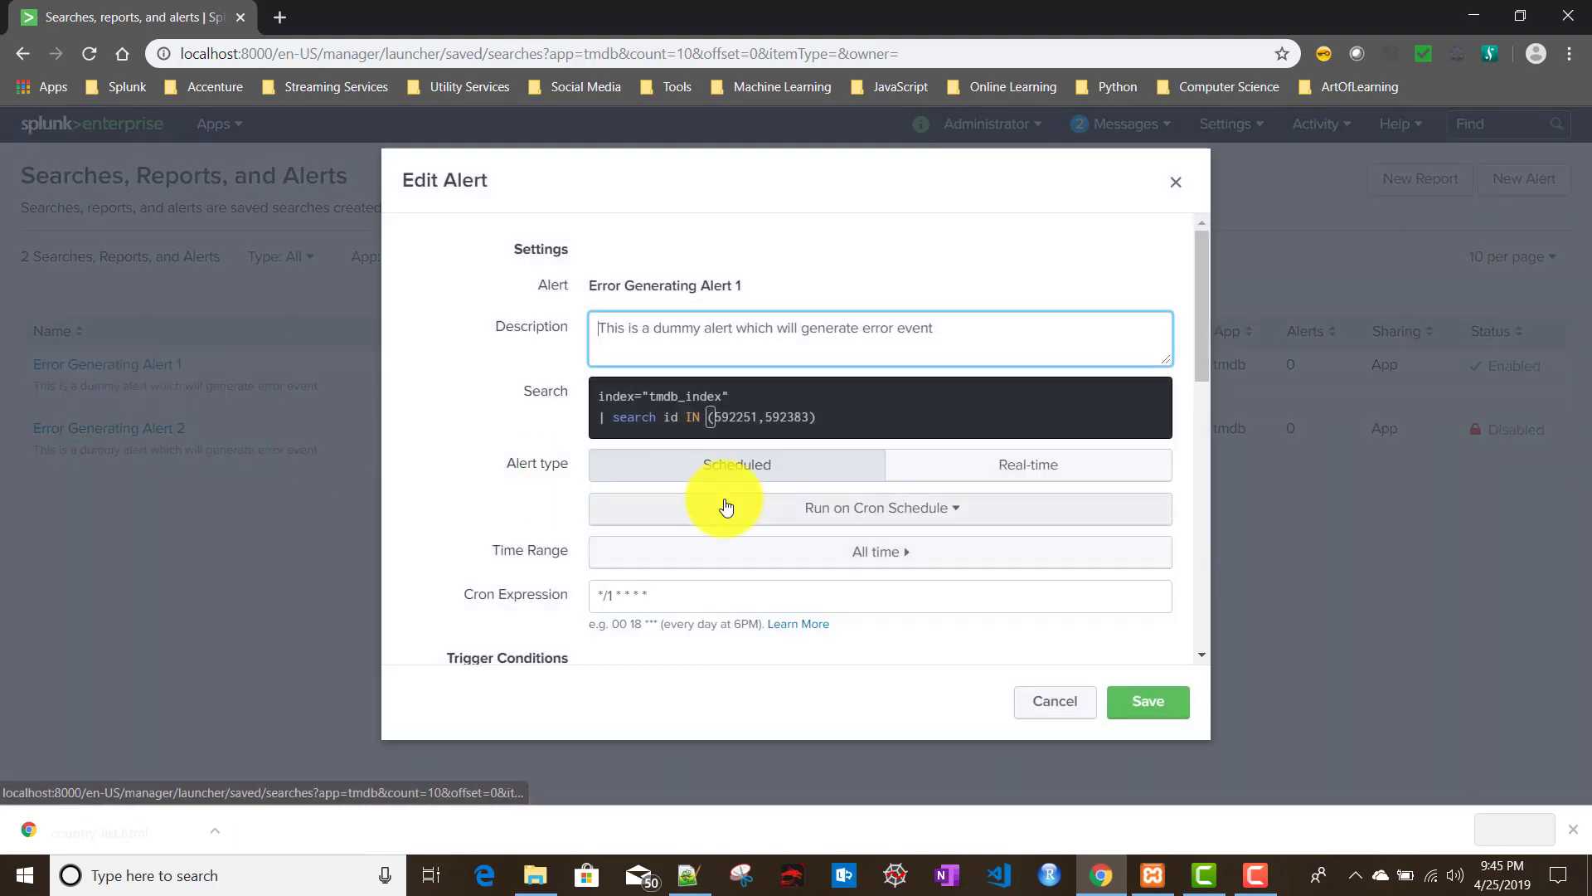
{"action": "scroll", "coordinate": [726, 506], "scroll_direction": "down", "scroll_amount": 6}
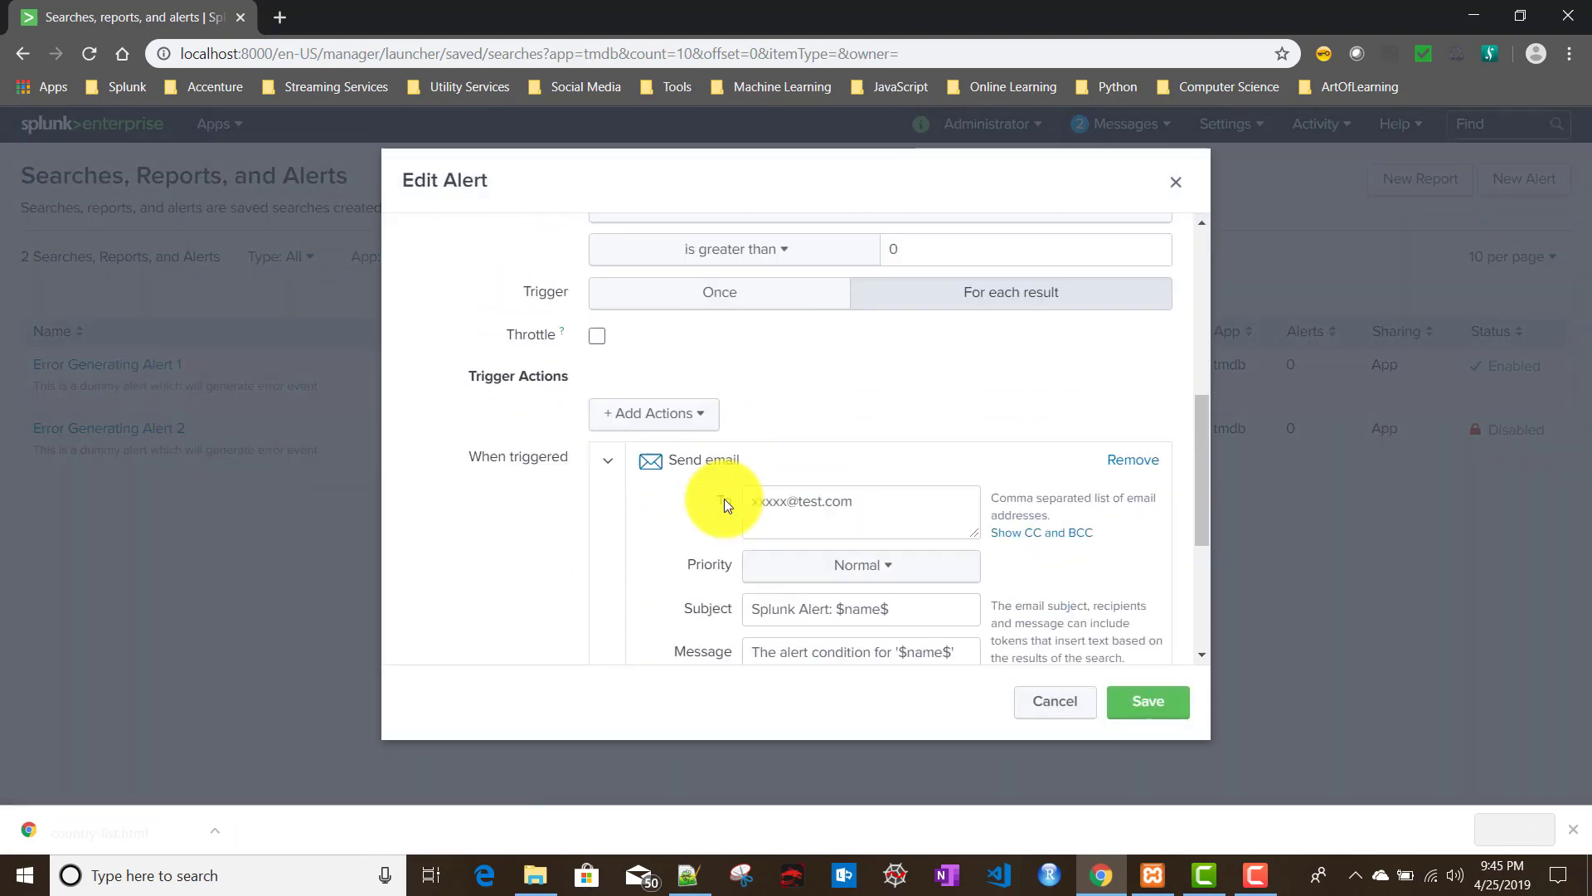
{"action": "scroll", "coordinate": [724, 500], "scroll_direction": "down", "scroll_amount": 2}
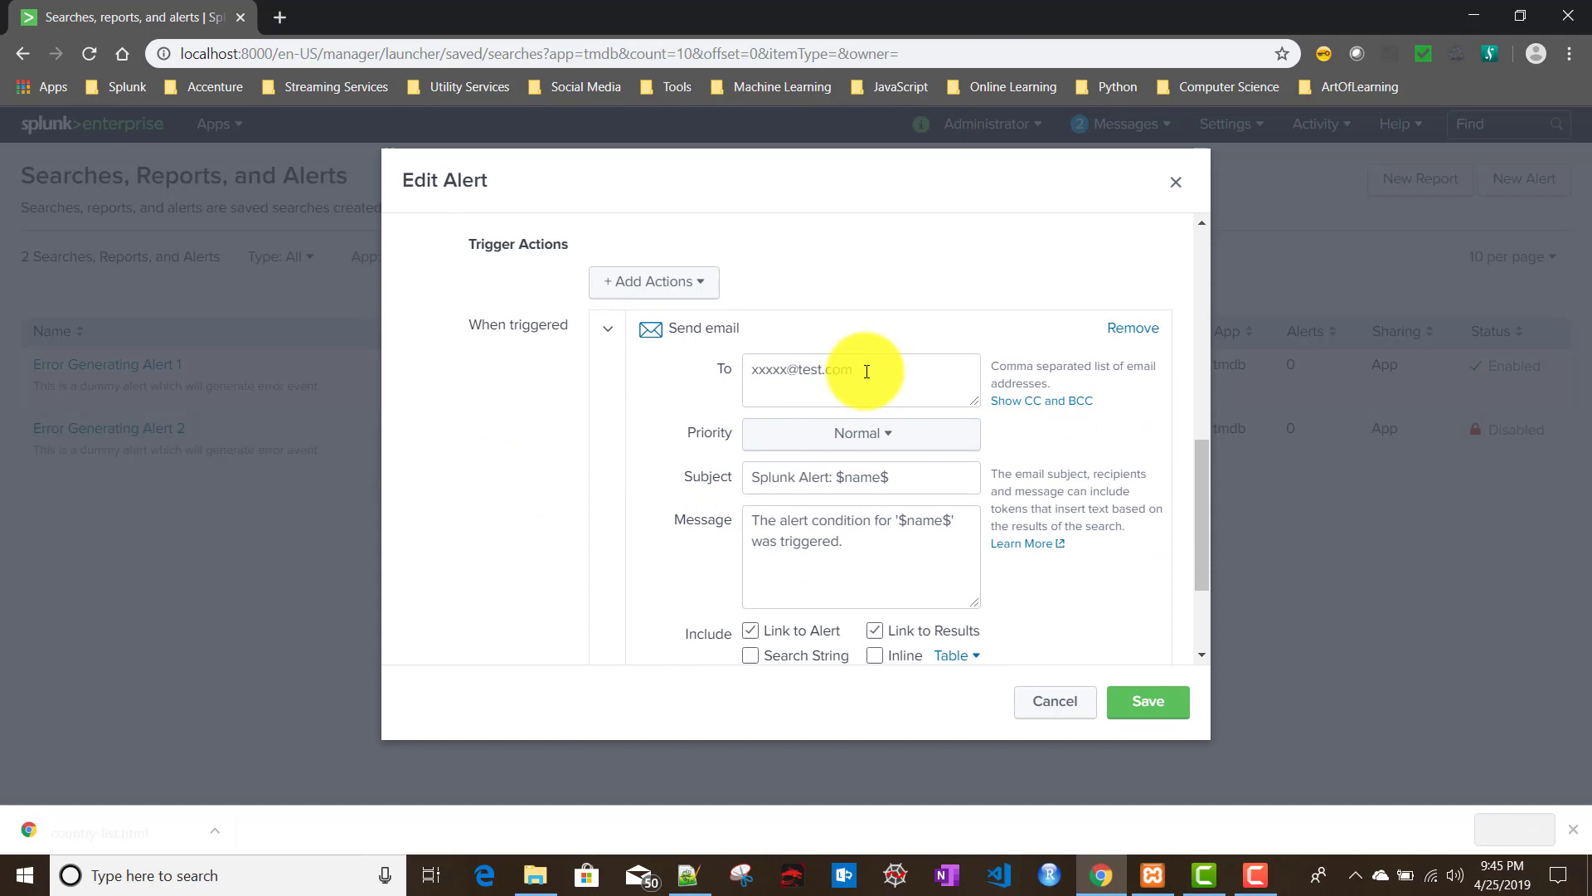
{"action": "left_click_drag", "start_coordinate": [866, 371], "coordinate": [729, 366]}
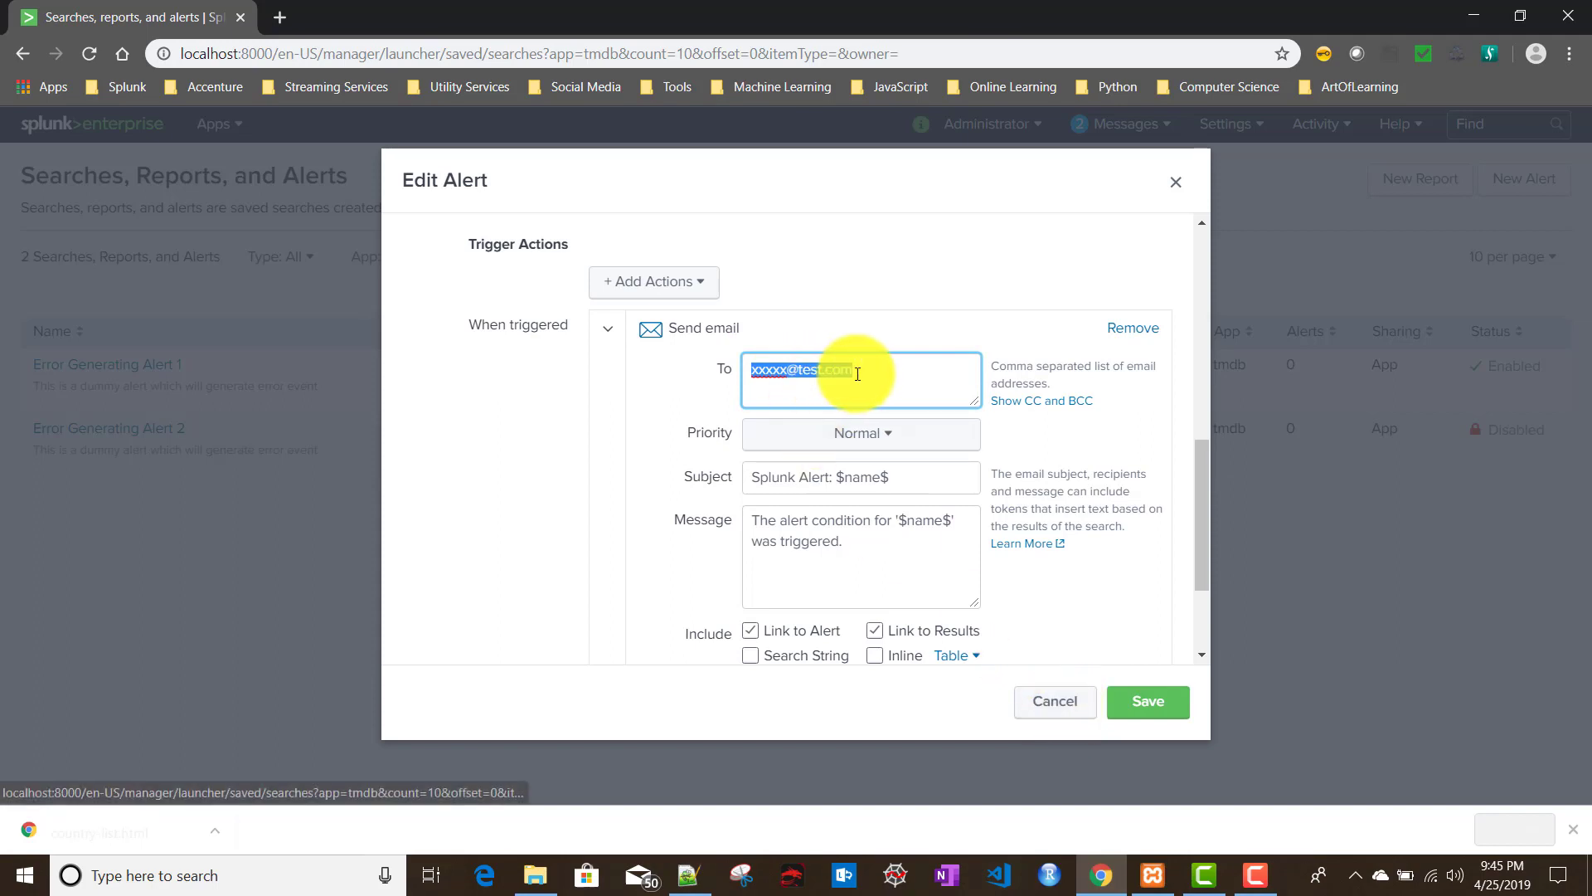
- Cancel the edit and set the App filter back to Search & Reporting (search)
{"action": "left_click", "coordinate": [1052, 704]}
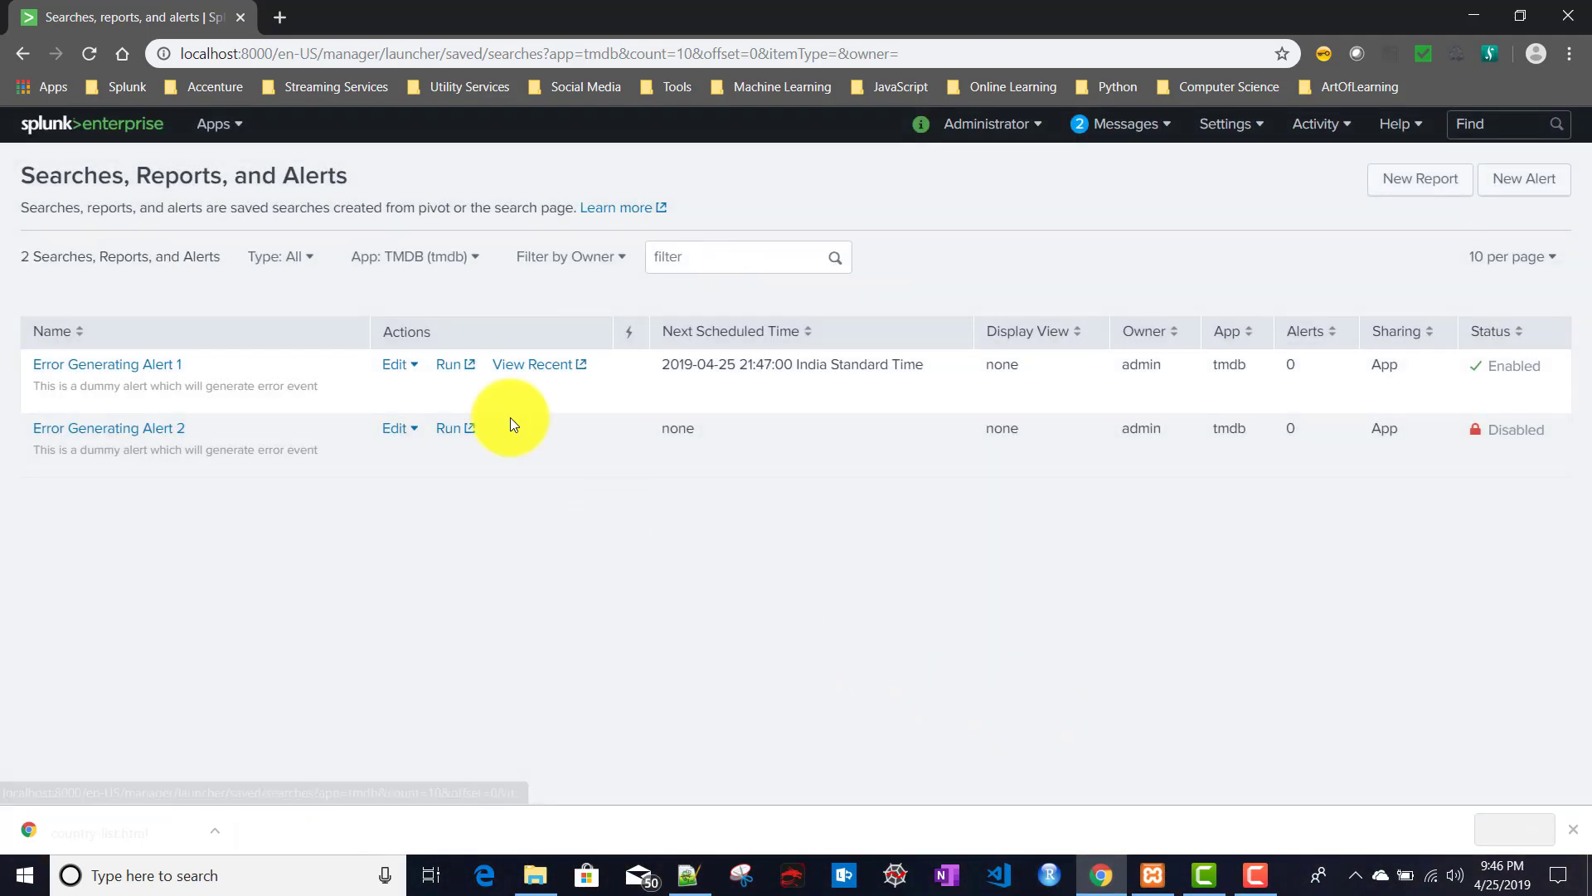
{"action": "left_click", "coordinate": [444, 263]}
{"action": "scroll", "coordinate": [402, 464], "scroll_direction": "up", "scroll_amount": 3}
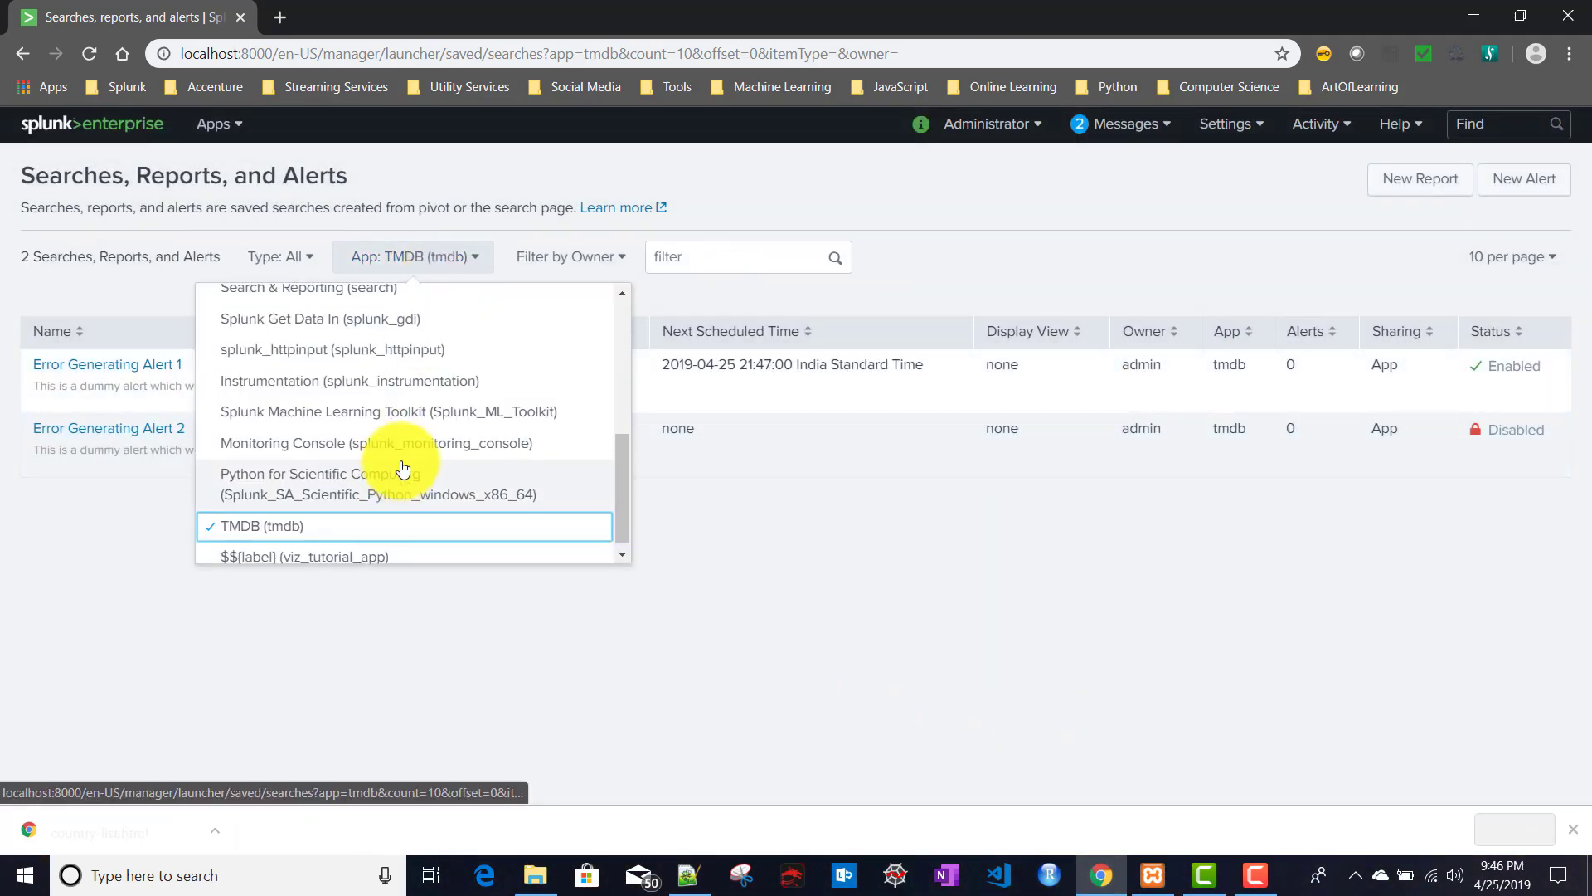
{"action": "scroll", "coordinate": [402, 466], "scroll_direction": "down", "scroll_amount": 3}
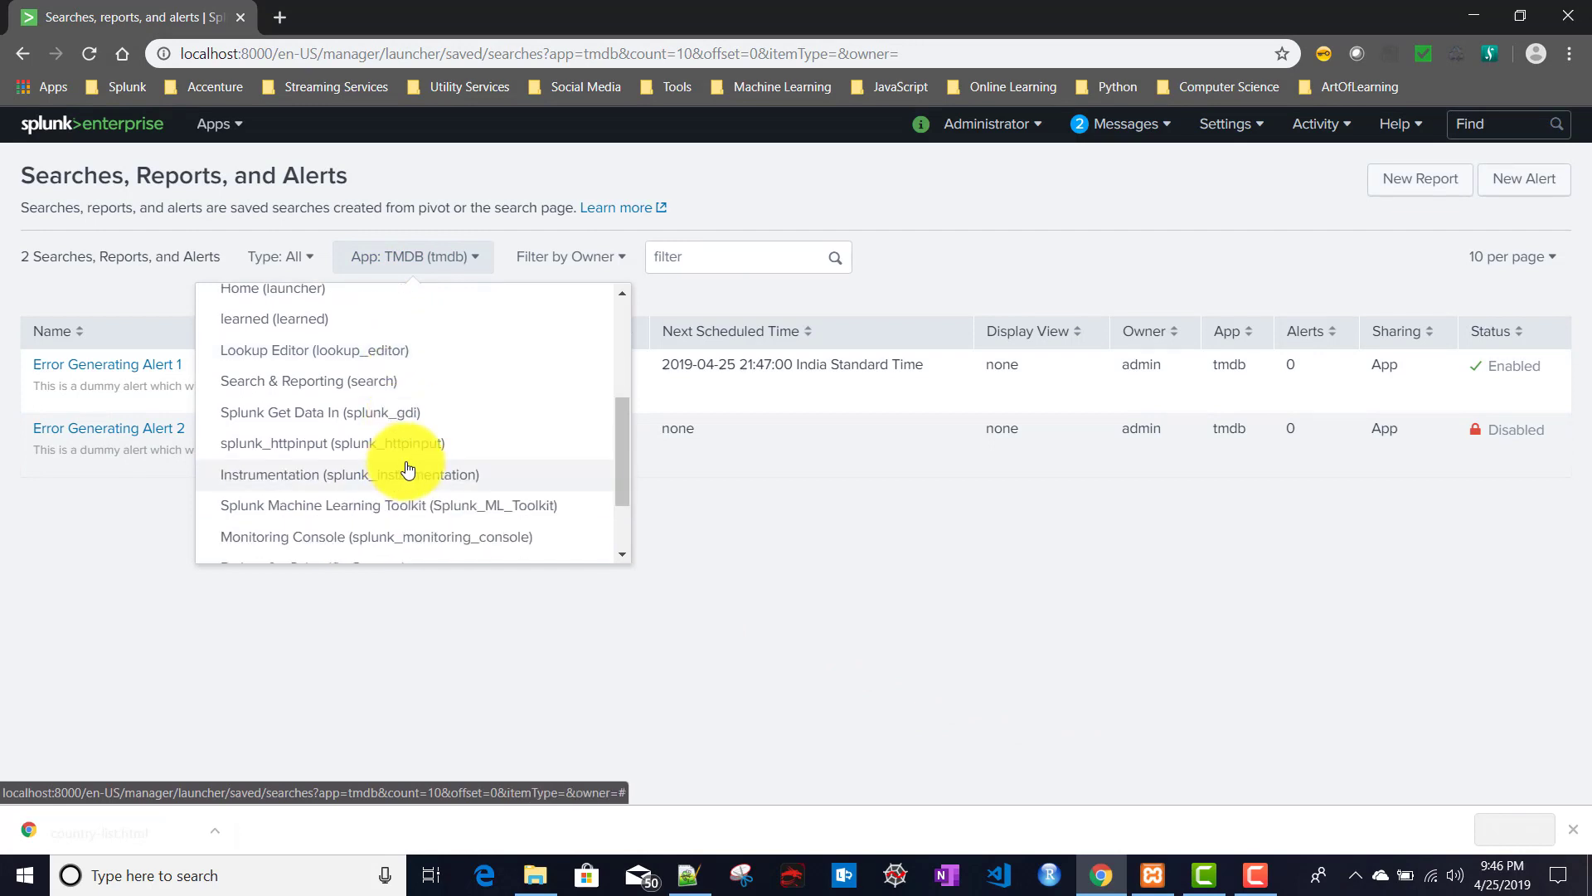
{"action": "left_click", "coordinate": [387, 390]}
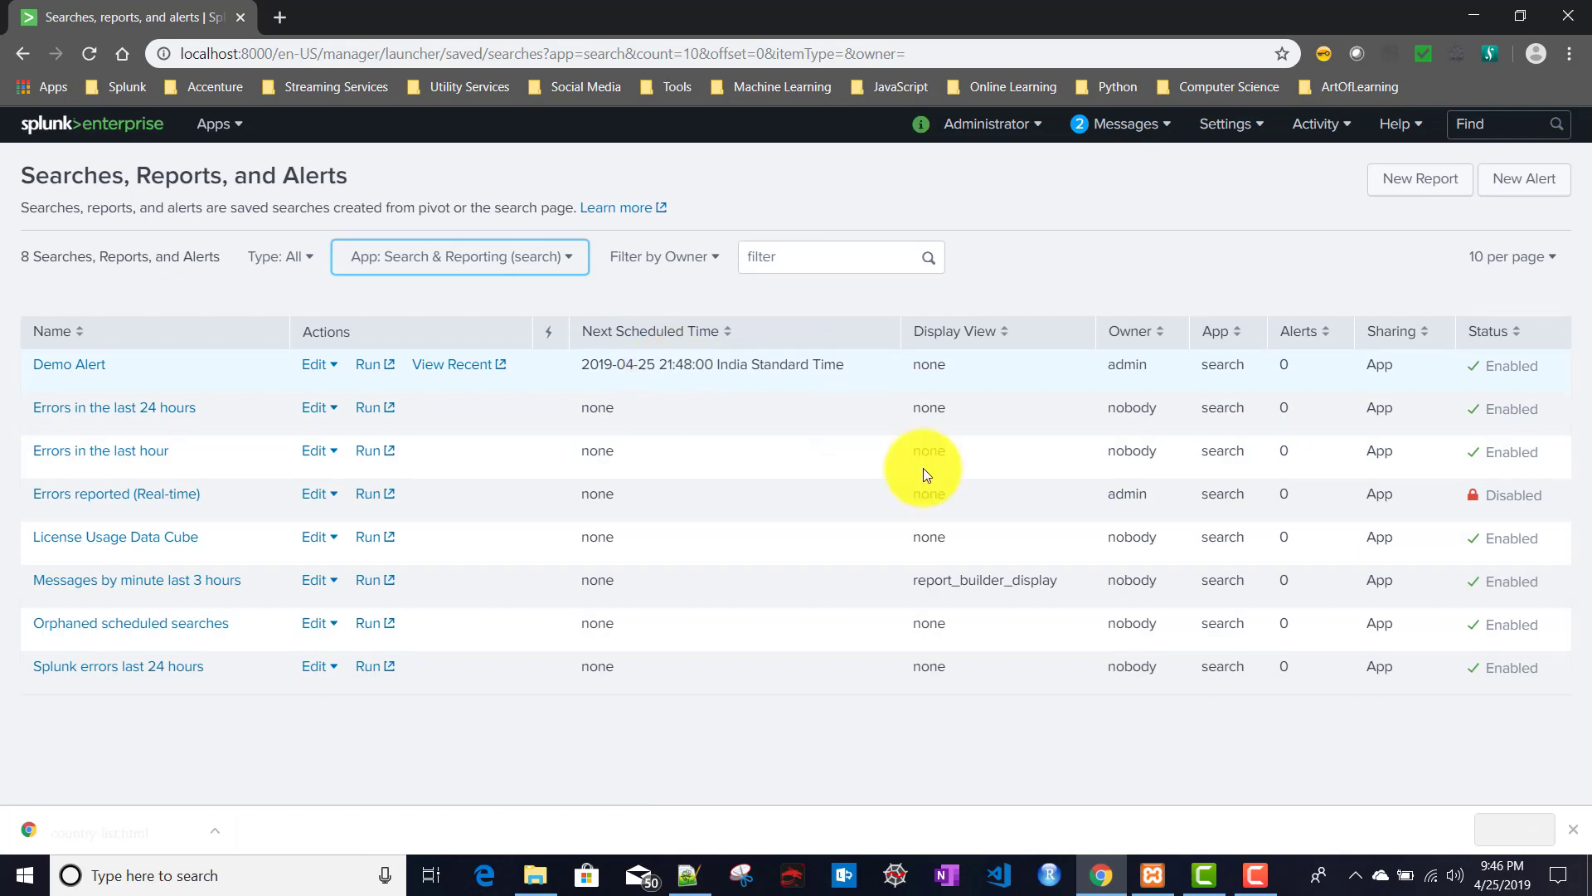
{"action": "mouse_move", "coordinate": [1495, 872]}
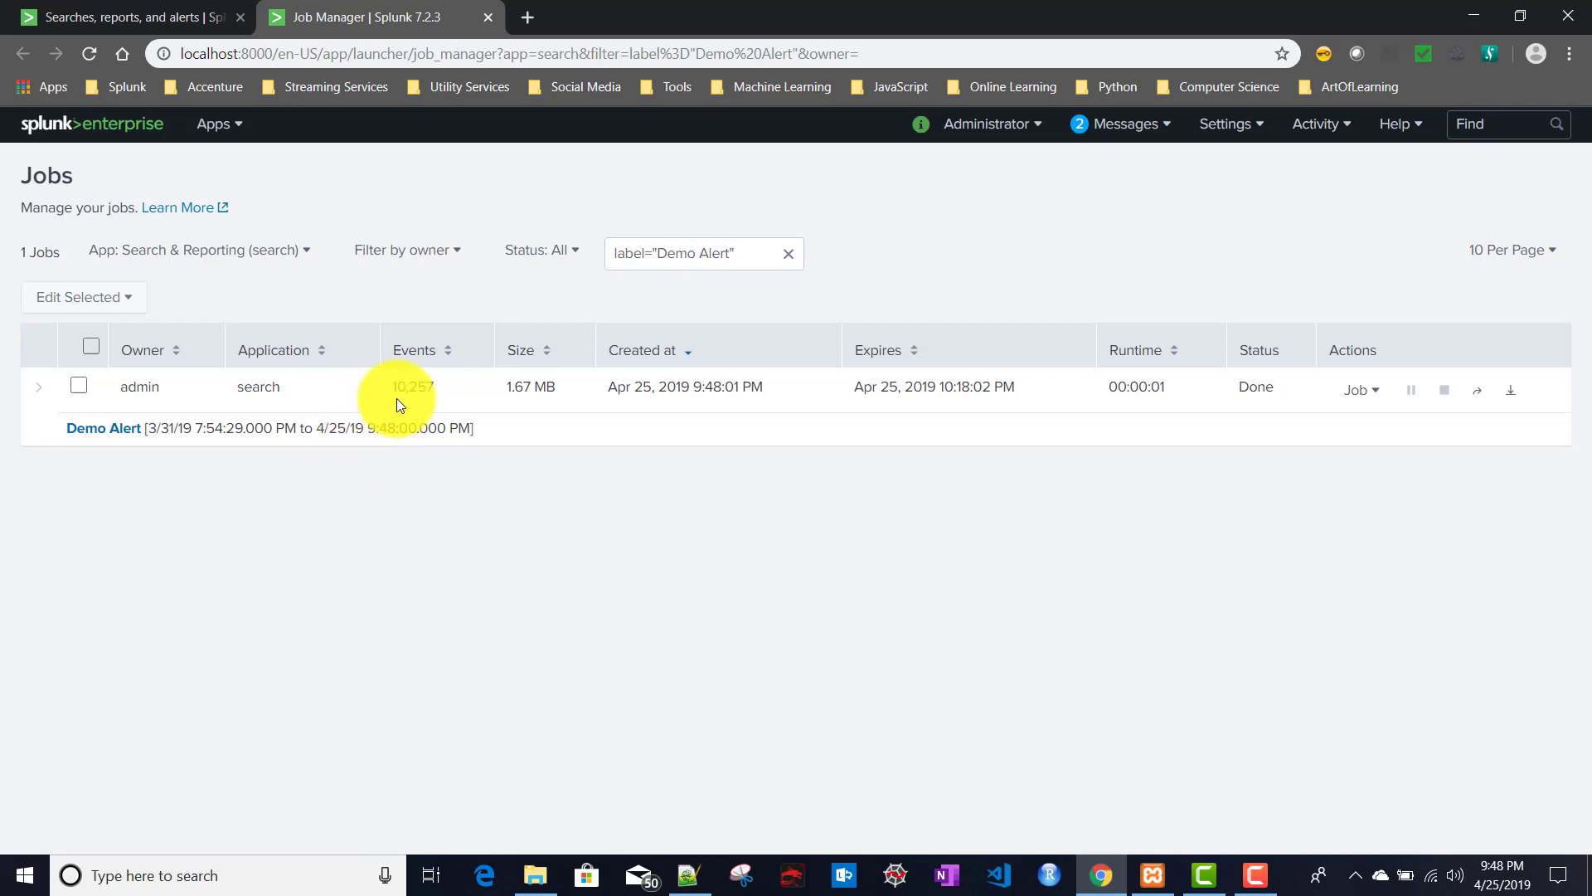
- Mark the job's 10,257 event count, then return to the Searches, reports, and alerts tab
{"action": "left_click_drag", "start_coordinate": [383, 386], "coordinate": [443, 391]}
{"action": "left_click", "coordinate": [114, 17]}
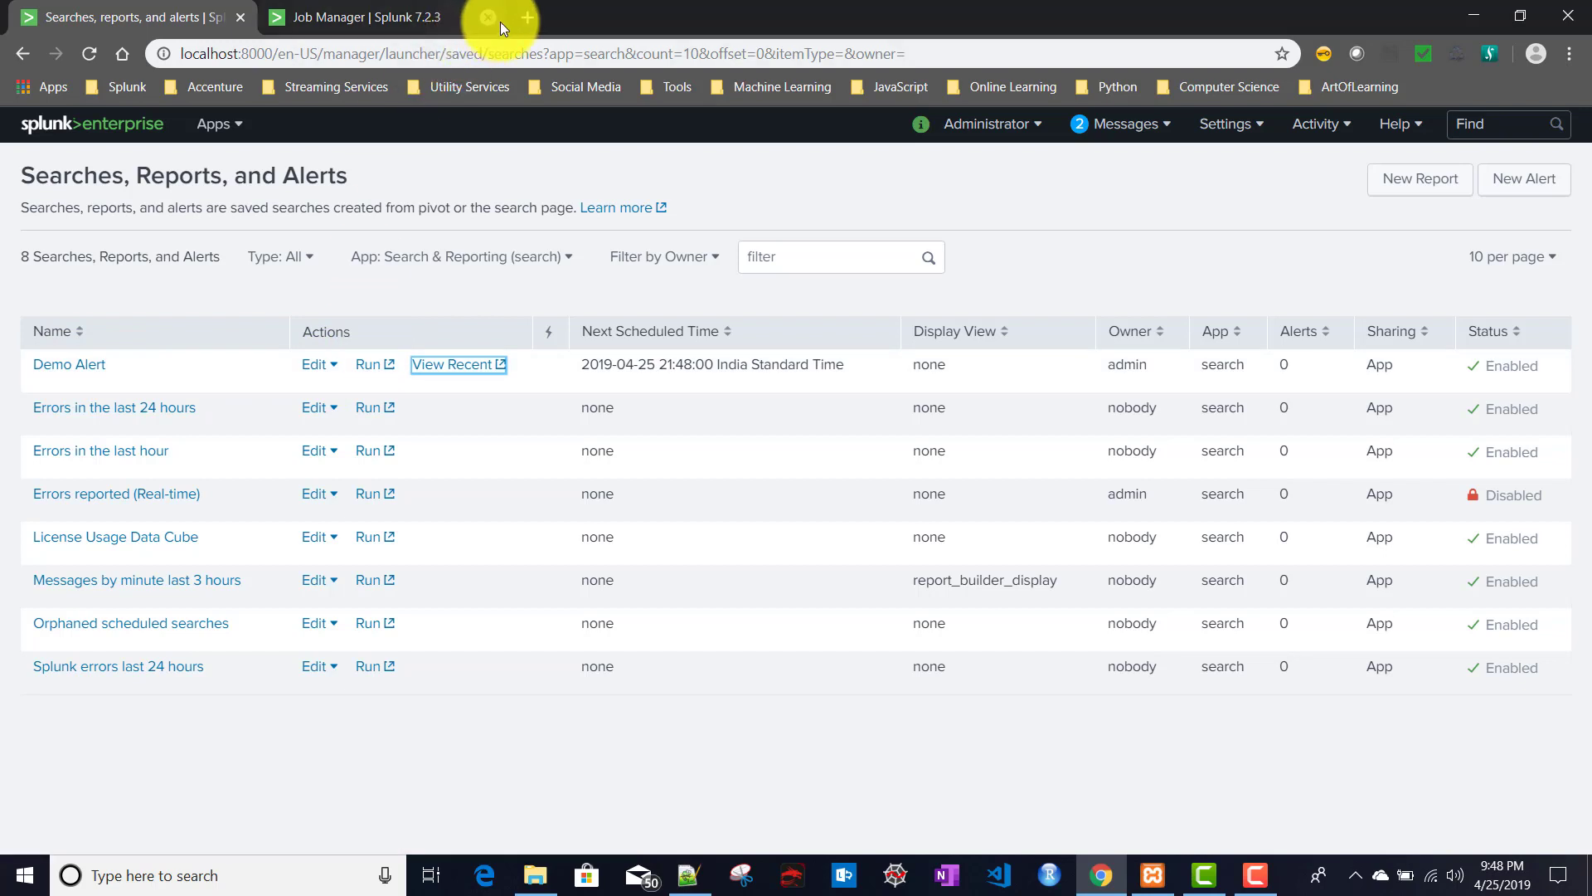
- Open Search & Reporting in a new tab and enter the search | inputlookup demo_alert_lookup.csv
{"action": "left_click", "coordinate": [222, 131]}
{"action": "right_click", "coordinate": [204, 172]}
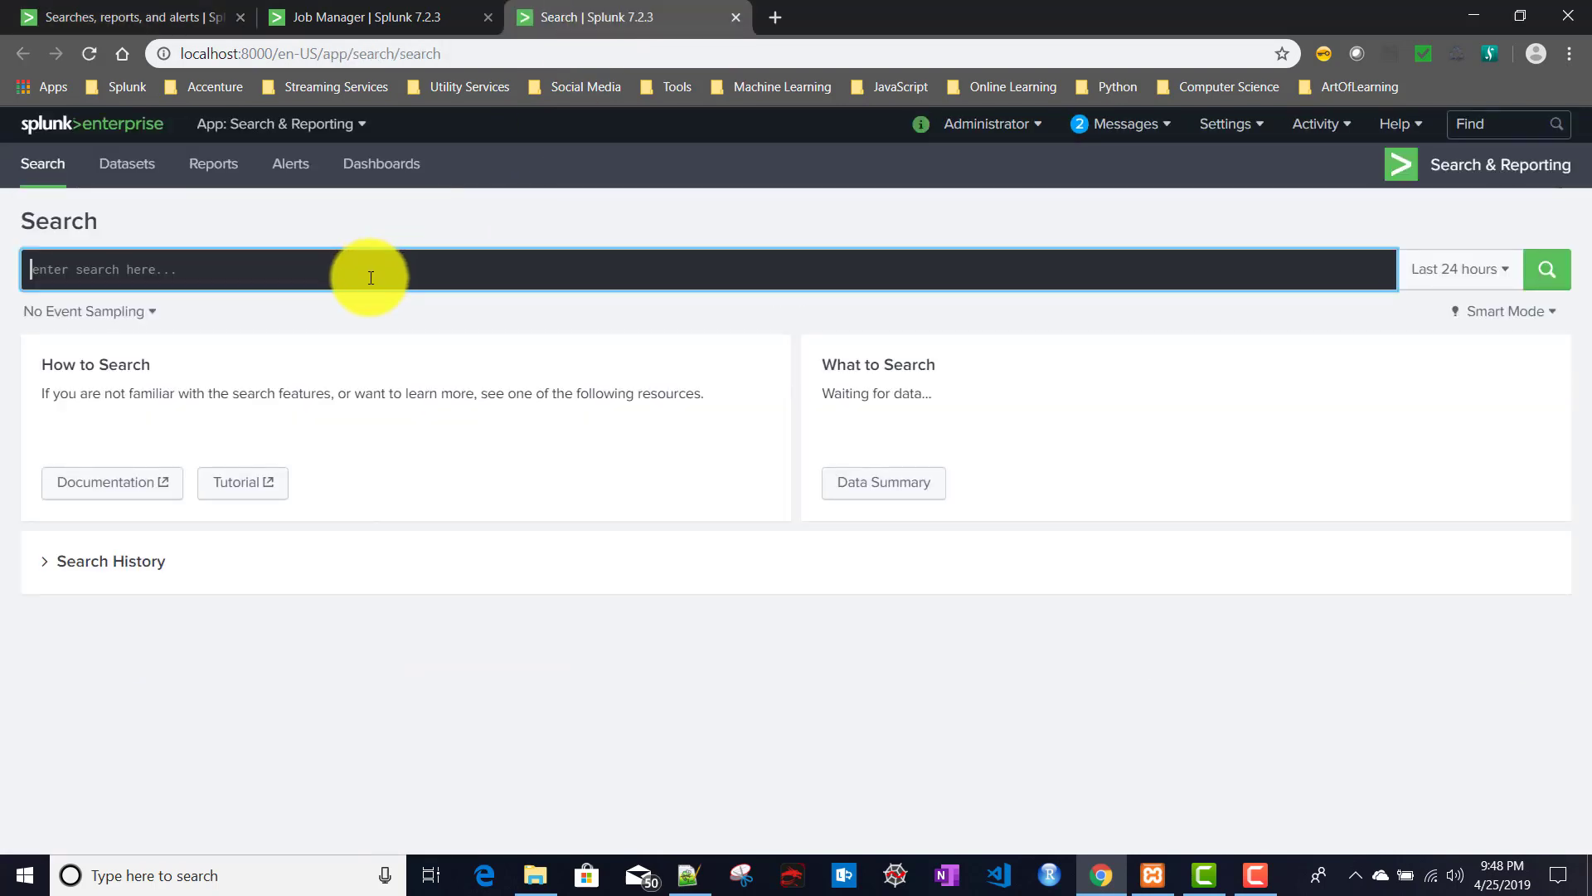
{"action": "left_click", "coordinate": [324, 269]}
{"action": "type", "text": "| "}
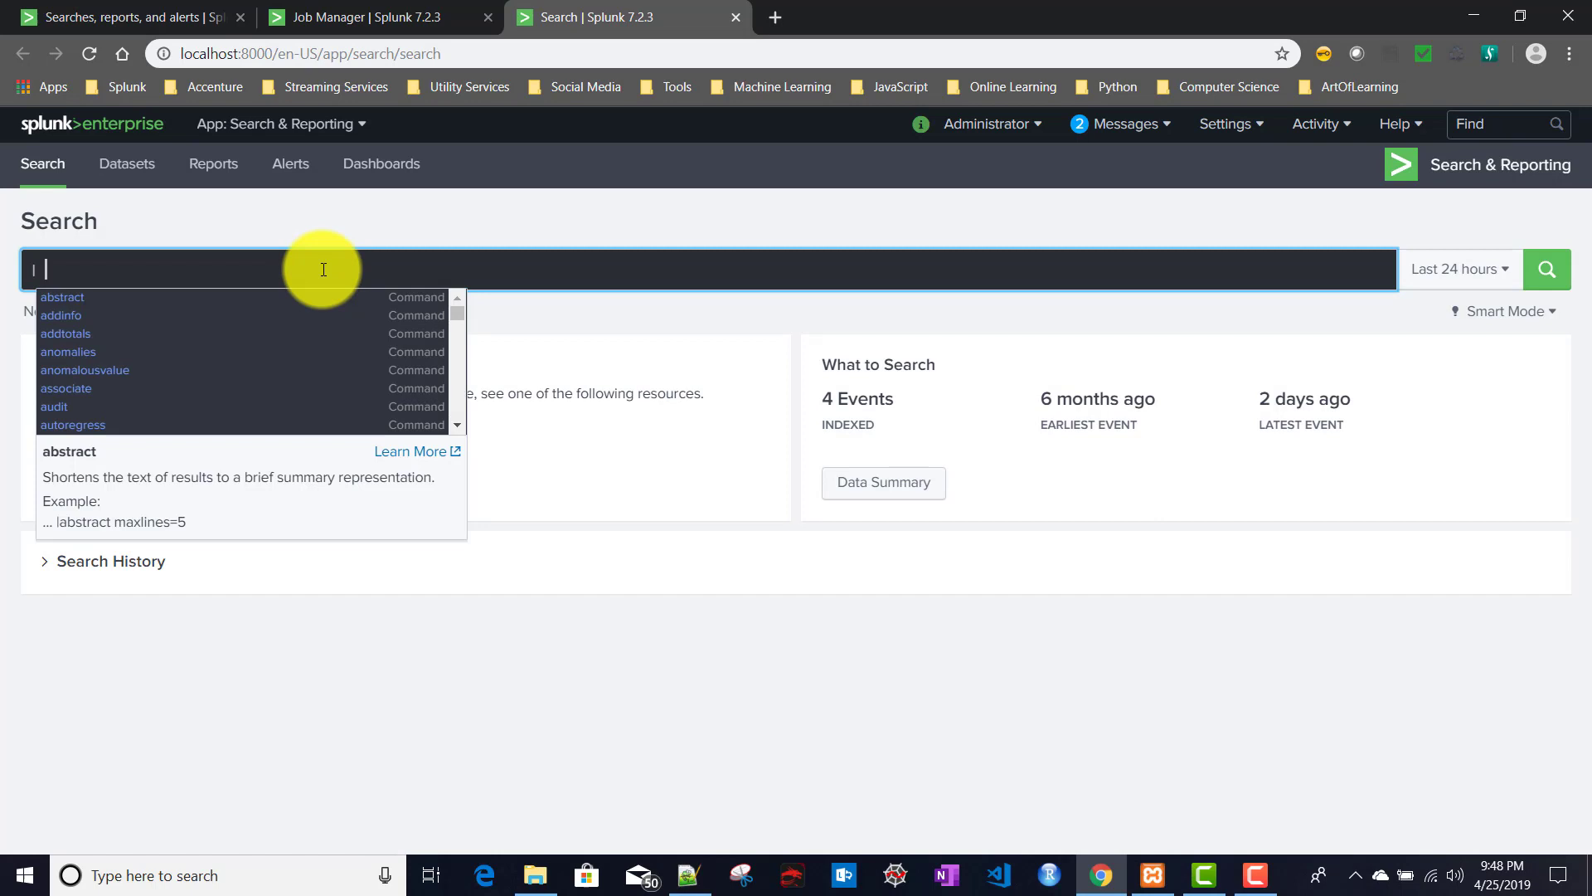
{"action": "type", "text": "inputlookup"}
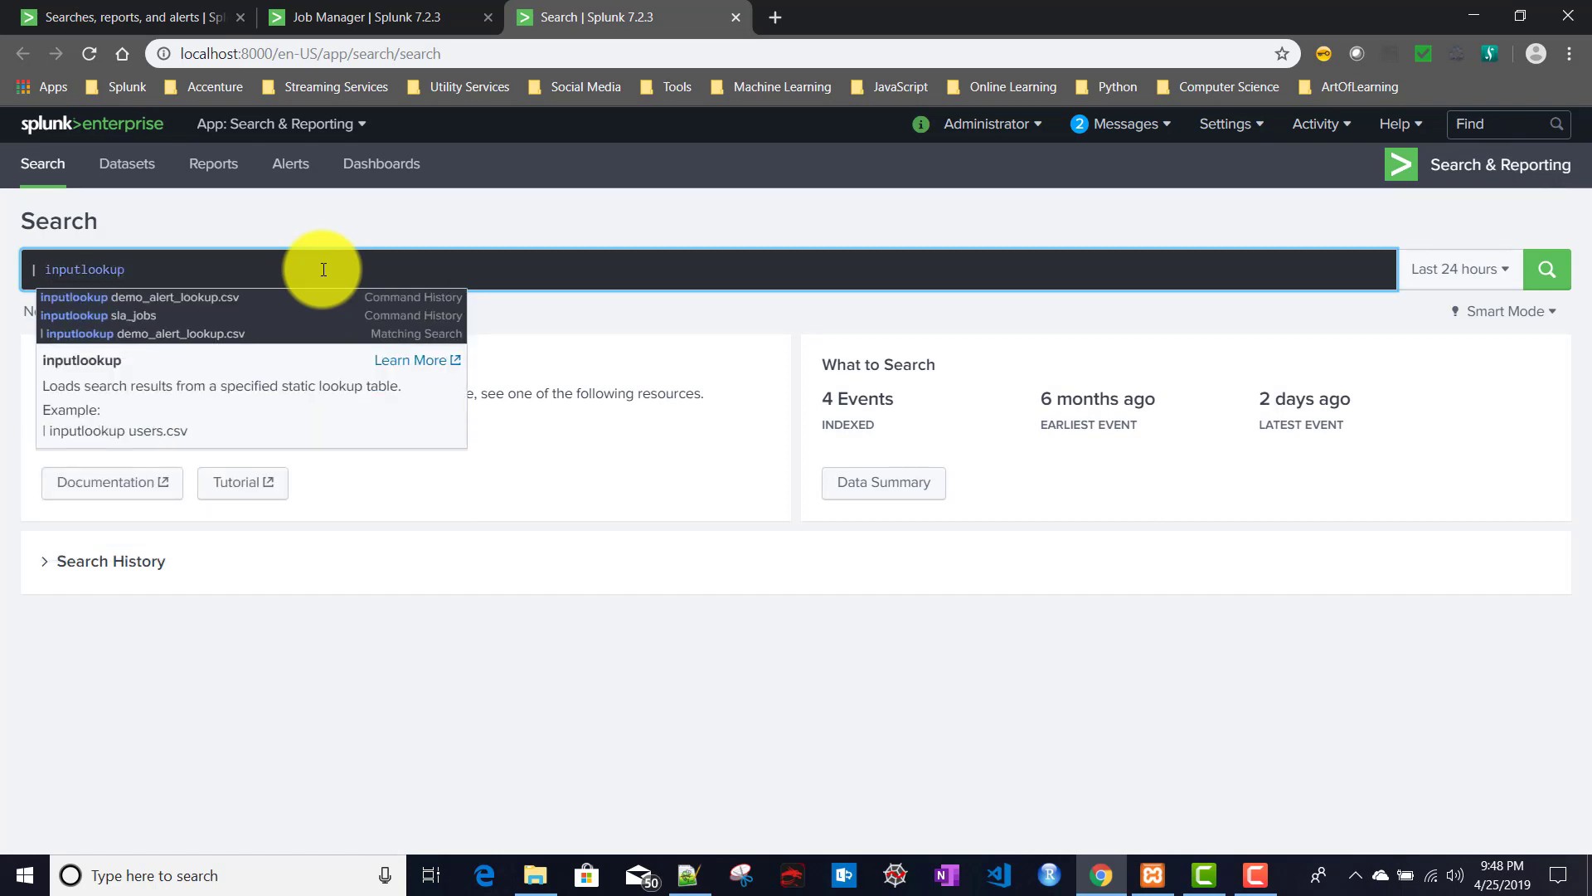
{"action": "key", "text": "Down"}
{"action": "key", "text": "Return"}
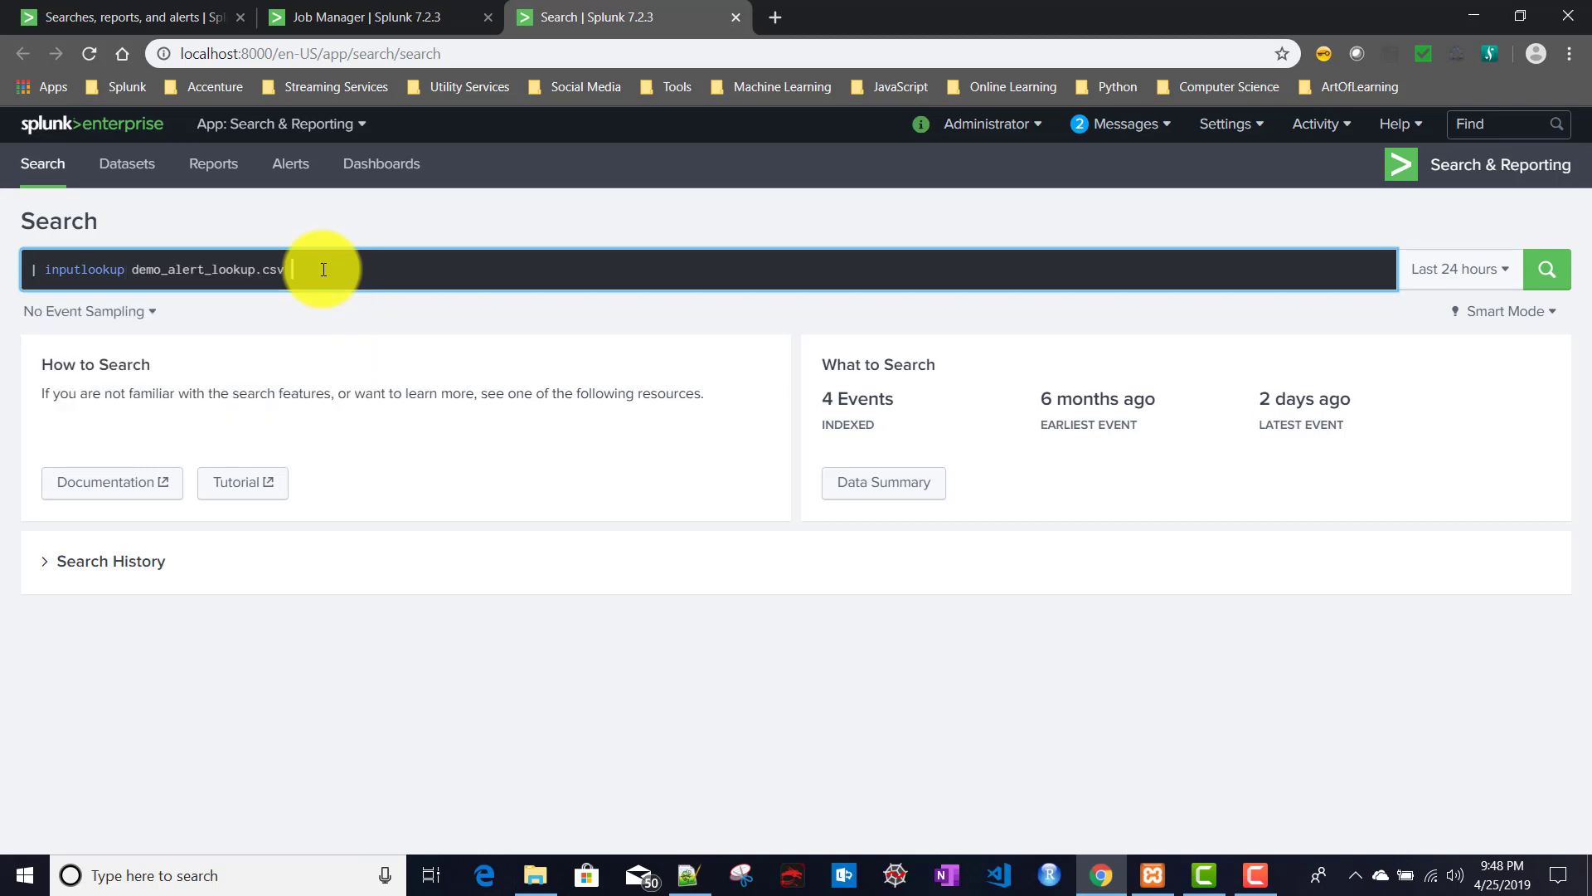
- Run the lookup search over All time and check its 10,257 results count
{"action": "left_click", "coordinate": [1453, 268]}
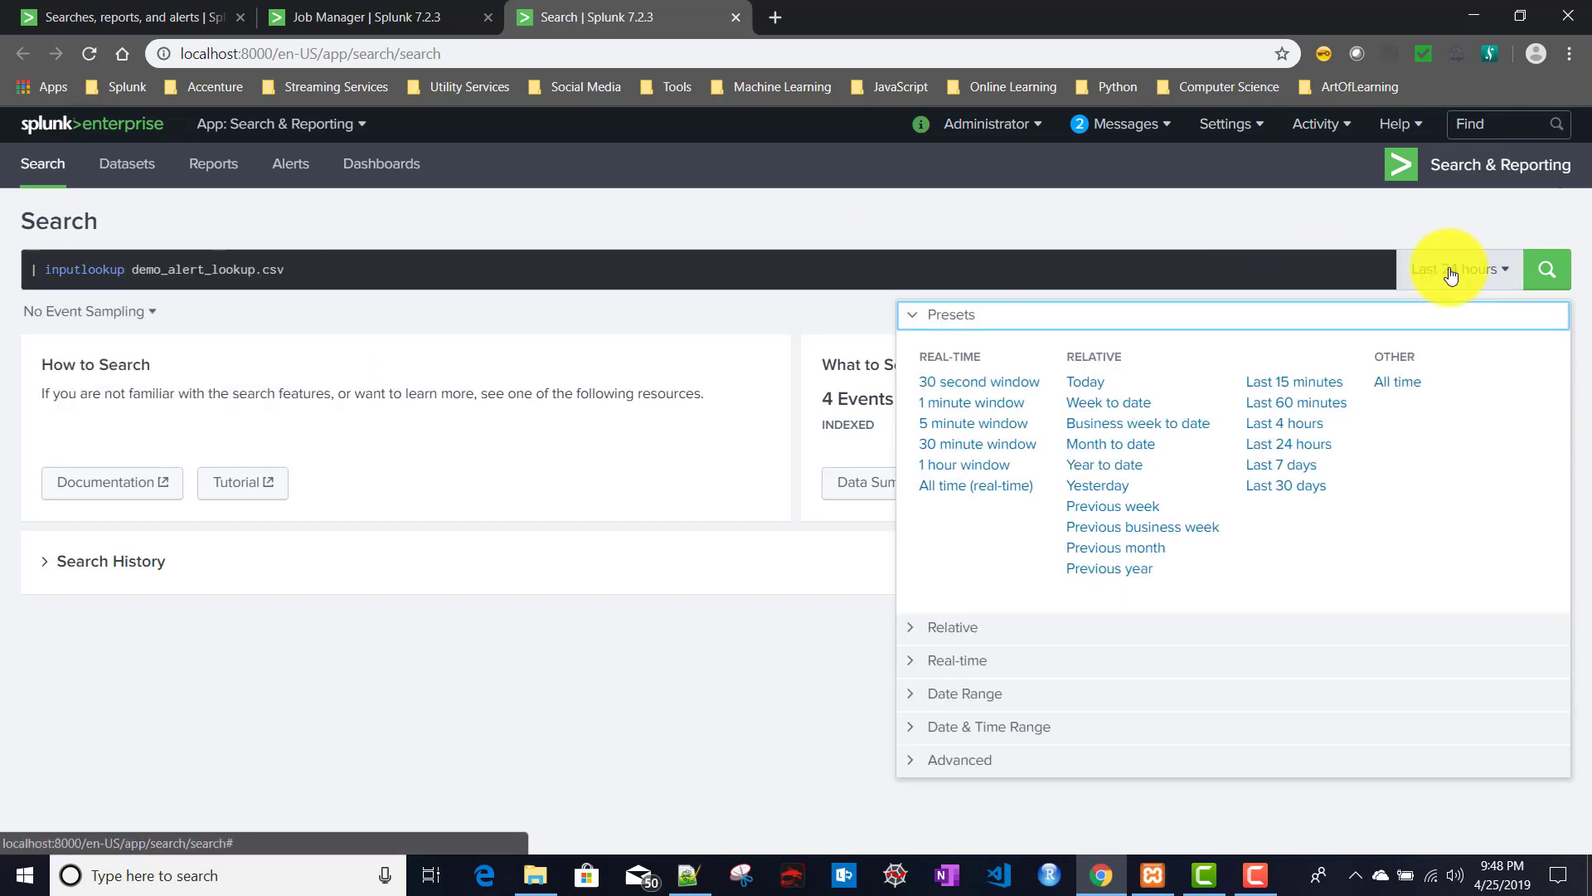
{"action": "left_click", "coordinate": [1396, 380]}
{"action": "left_click", "coordinate": [1548, 278]}
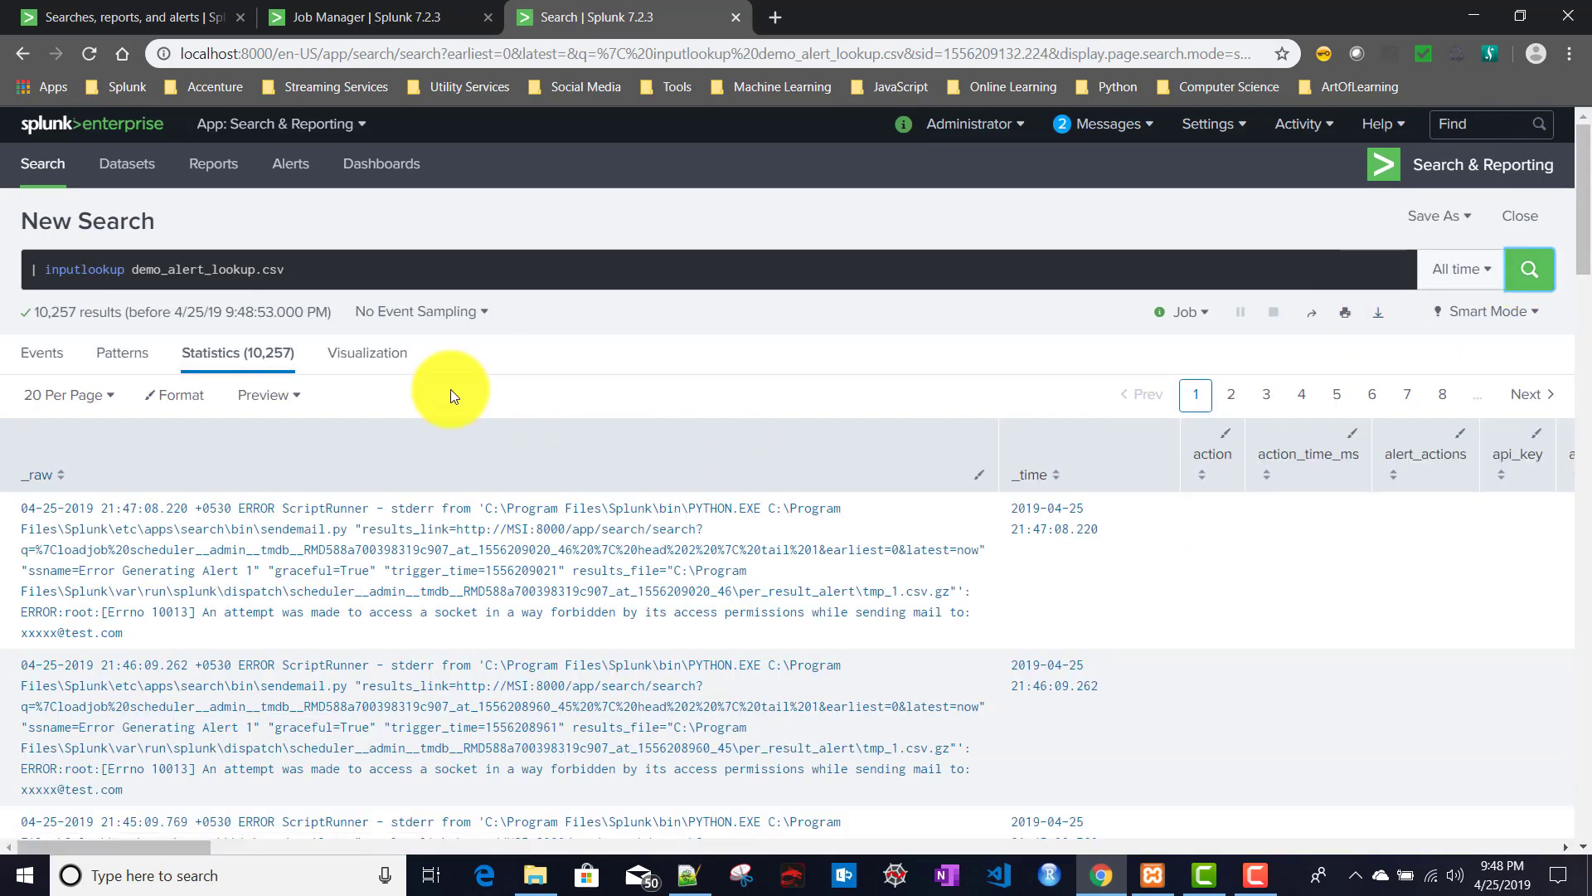
{"action": "triple_click", "coordinate": [43, 312]}
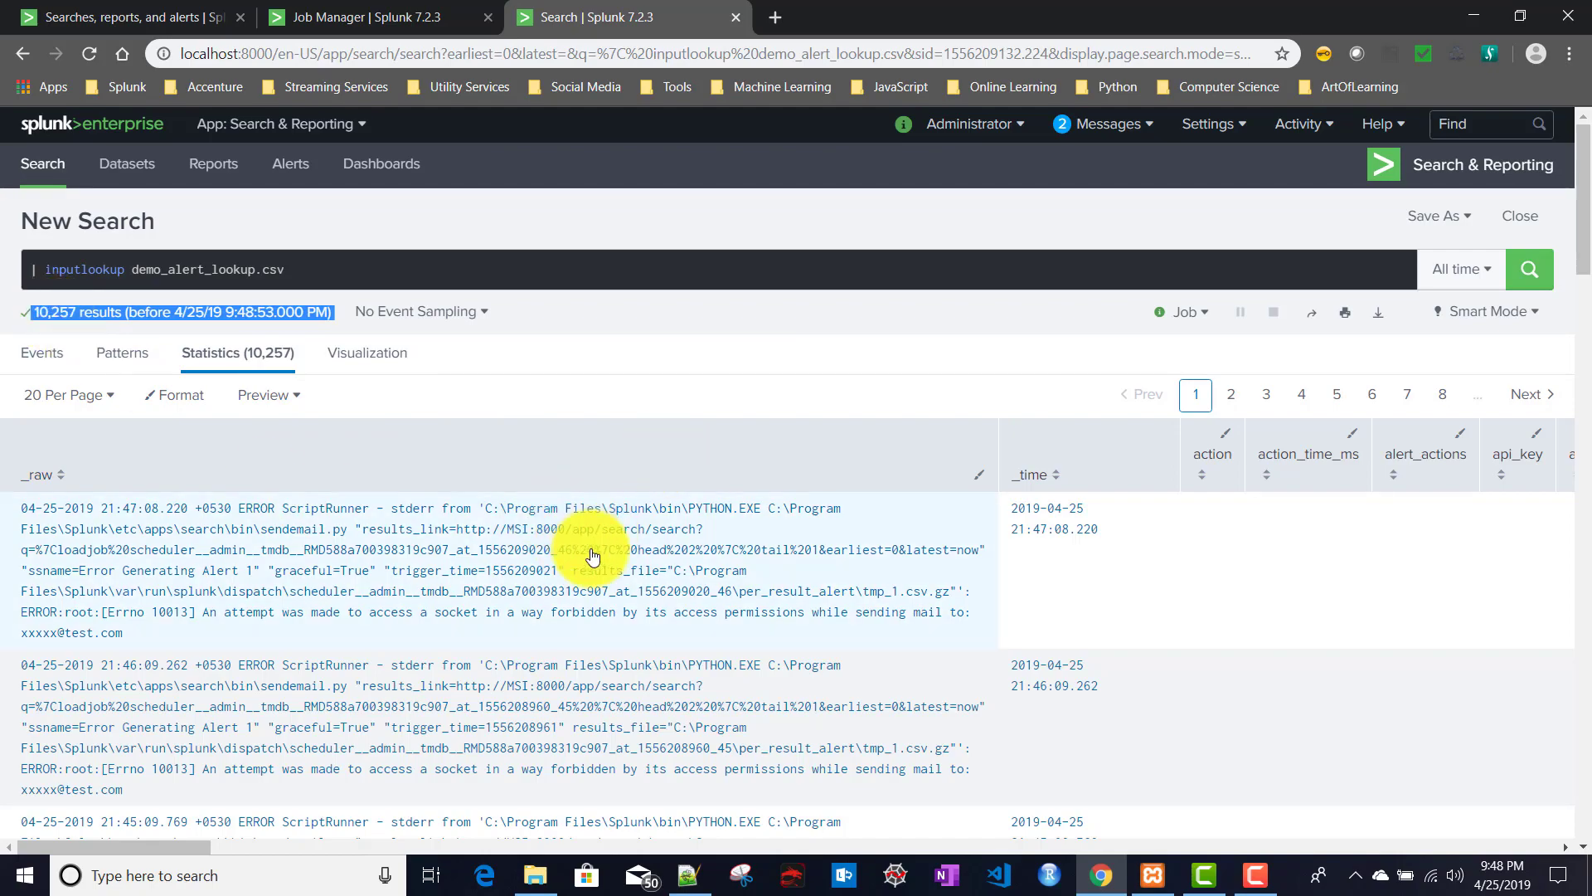
{"action": "scroll", "coordinate": [585, 548], "scroll_direction": "down", "scroll_amount": 10}
{"action": "scroll", "coordinate": [588, 554], "scroll_direction": "up", "scroll_amount": 10}
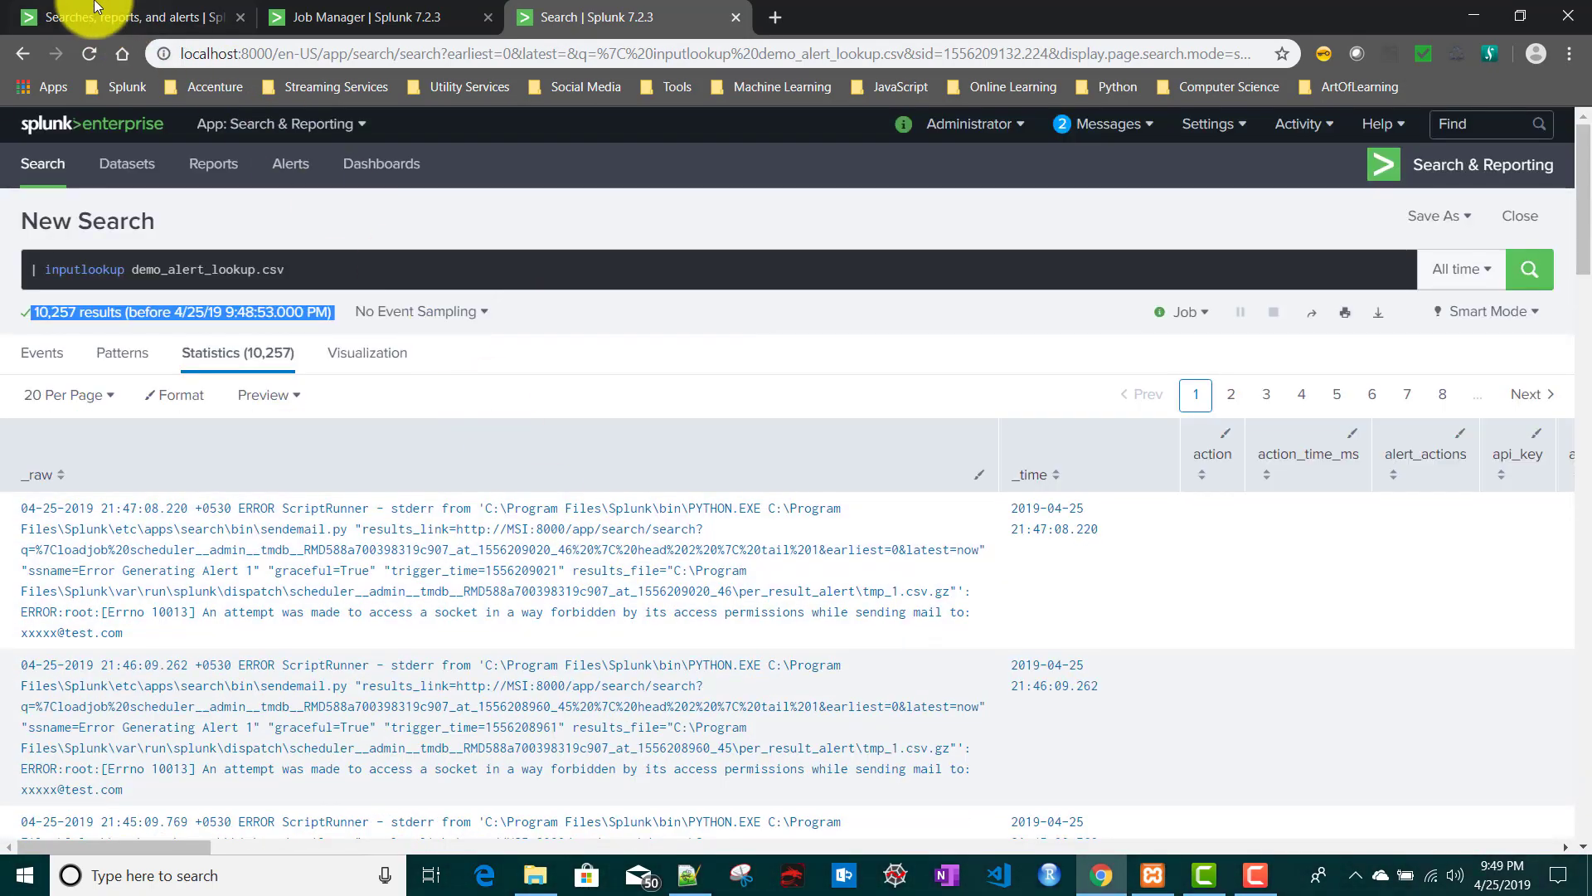
- Change Demo Alert's trigger from Once to For each result and save the alert
{"action": "left_click", "coordinate": [97, 25]}
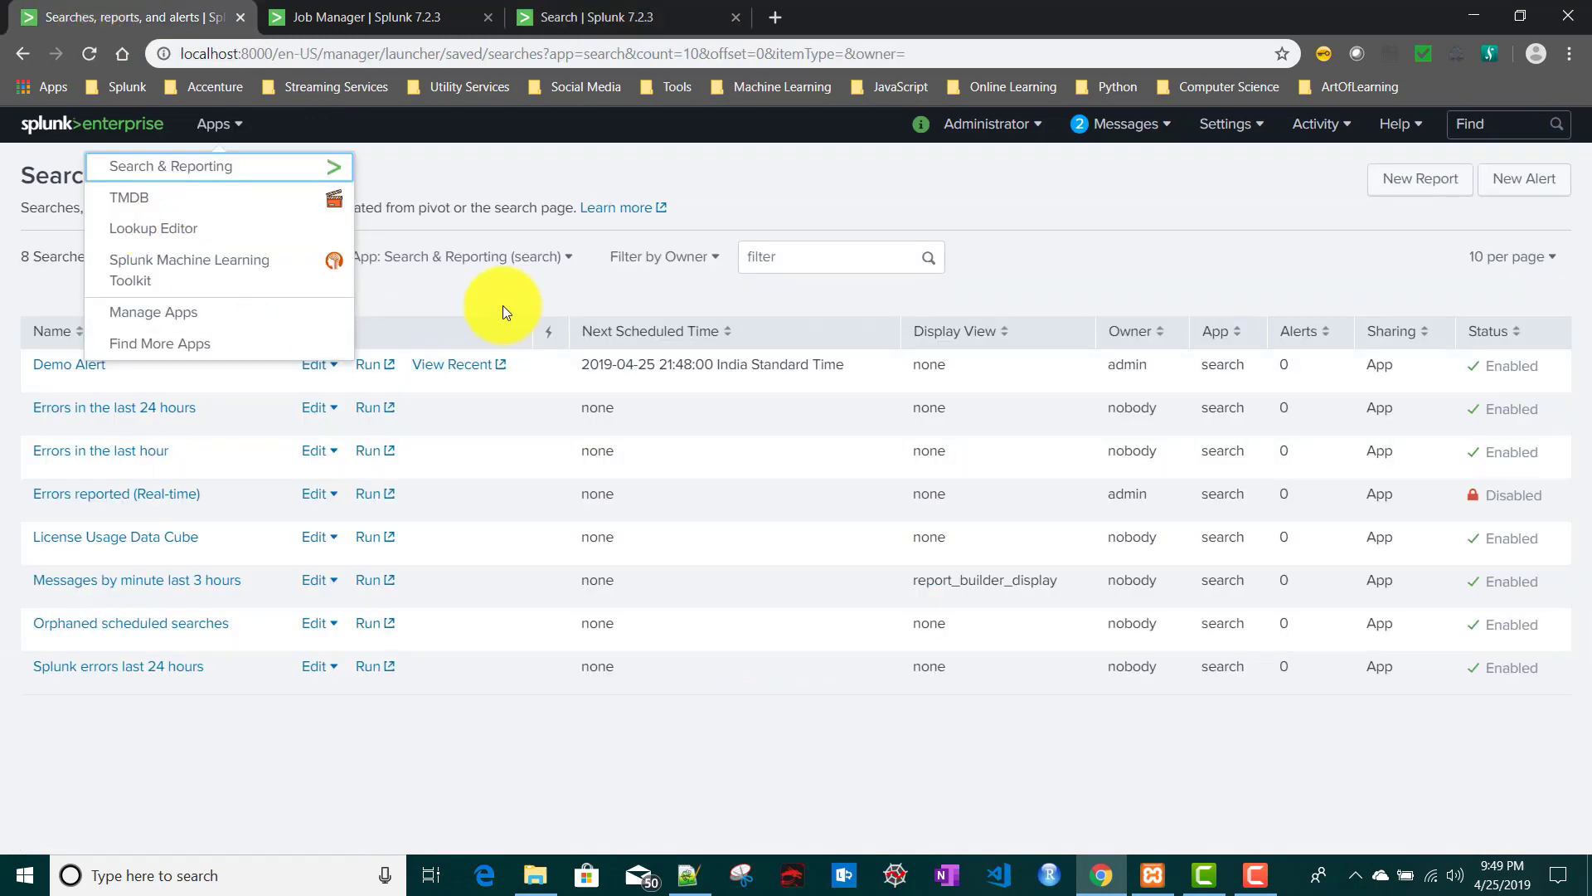
{"action": "left_click", "coordinate": [395, 323]}
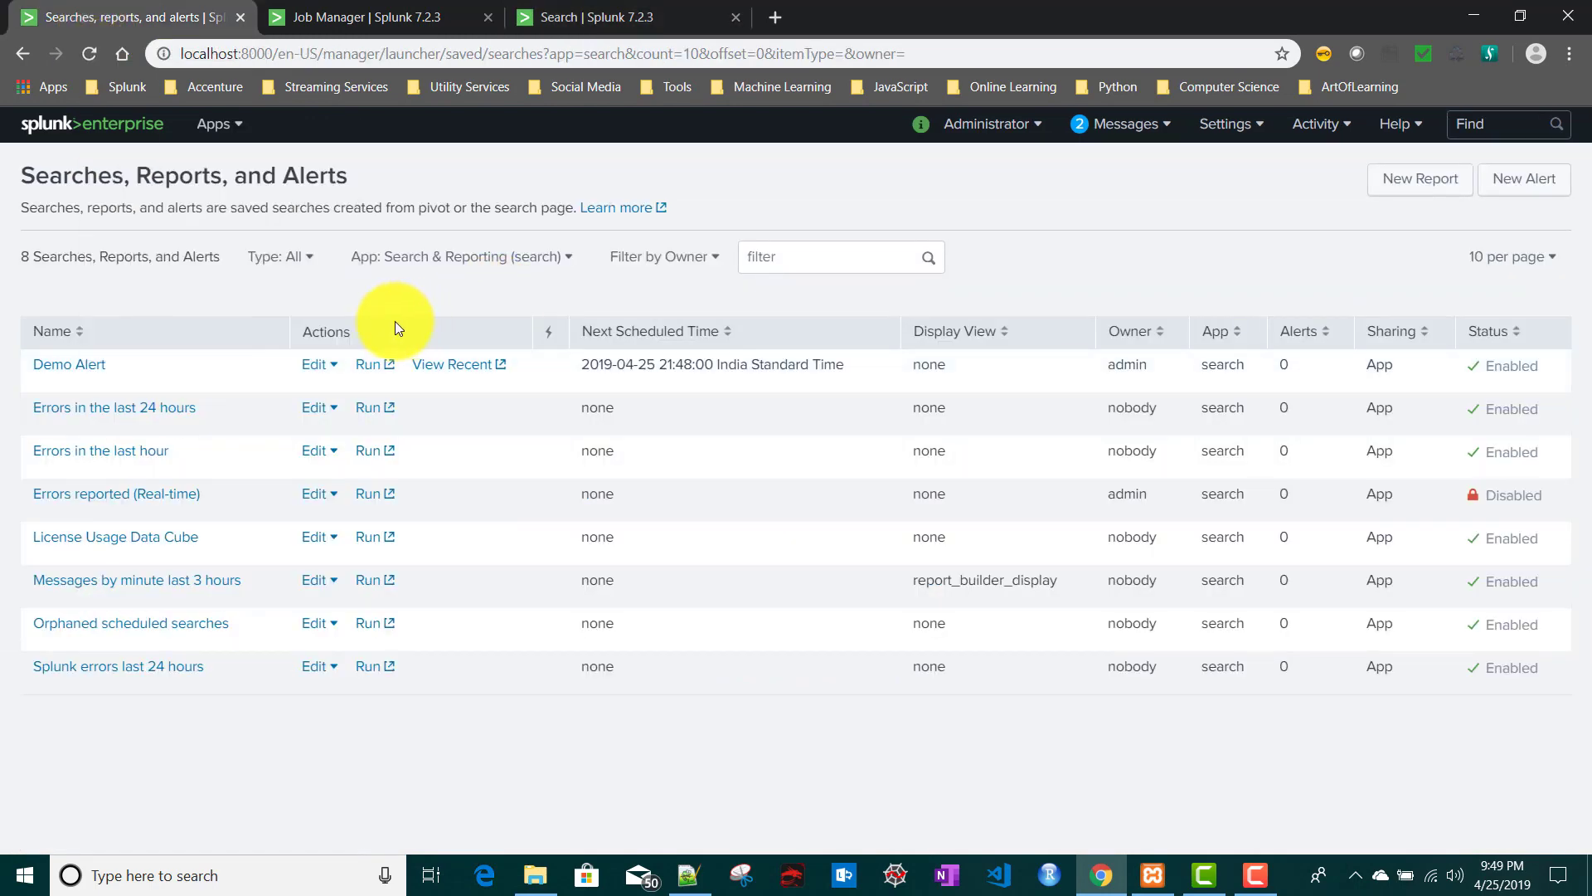
{"action": "left_click", "coordinate": [60, 365]}
{"action": "scroll", "coordinate": [534, 506], "scroll_direction": "down", "scroll_amount": 5}
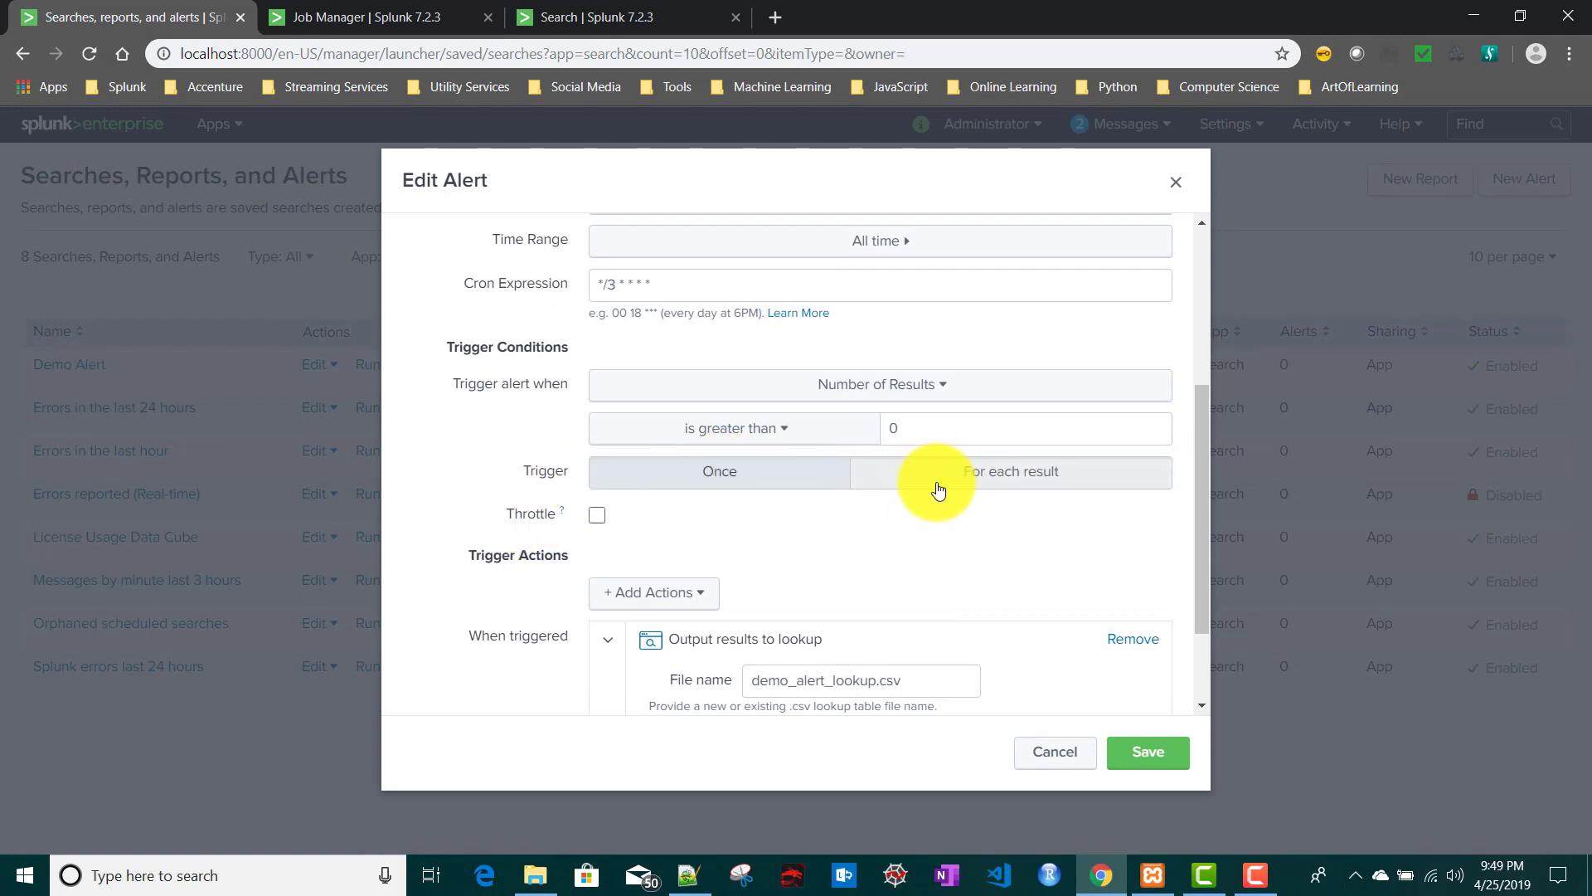
{"action": "left_click", "coordinate": [1001, 484]}
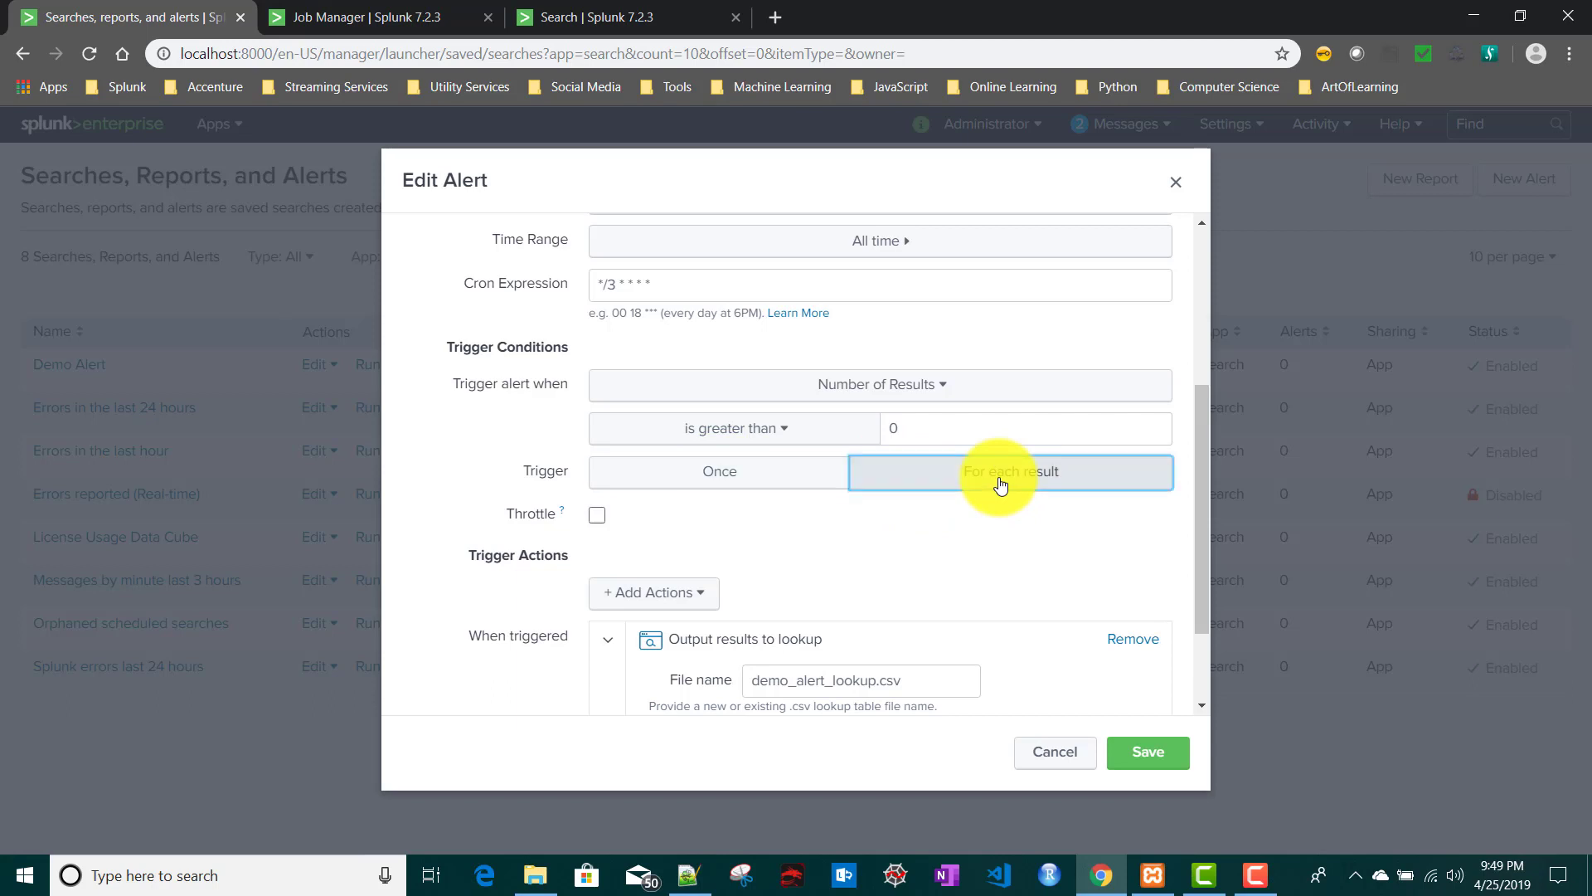
{"action": "left_click", "coordinate": [1178, 761]}
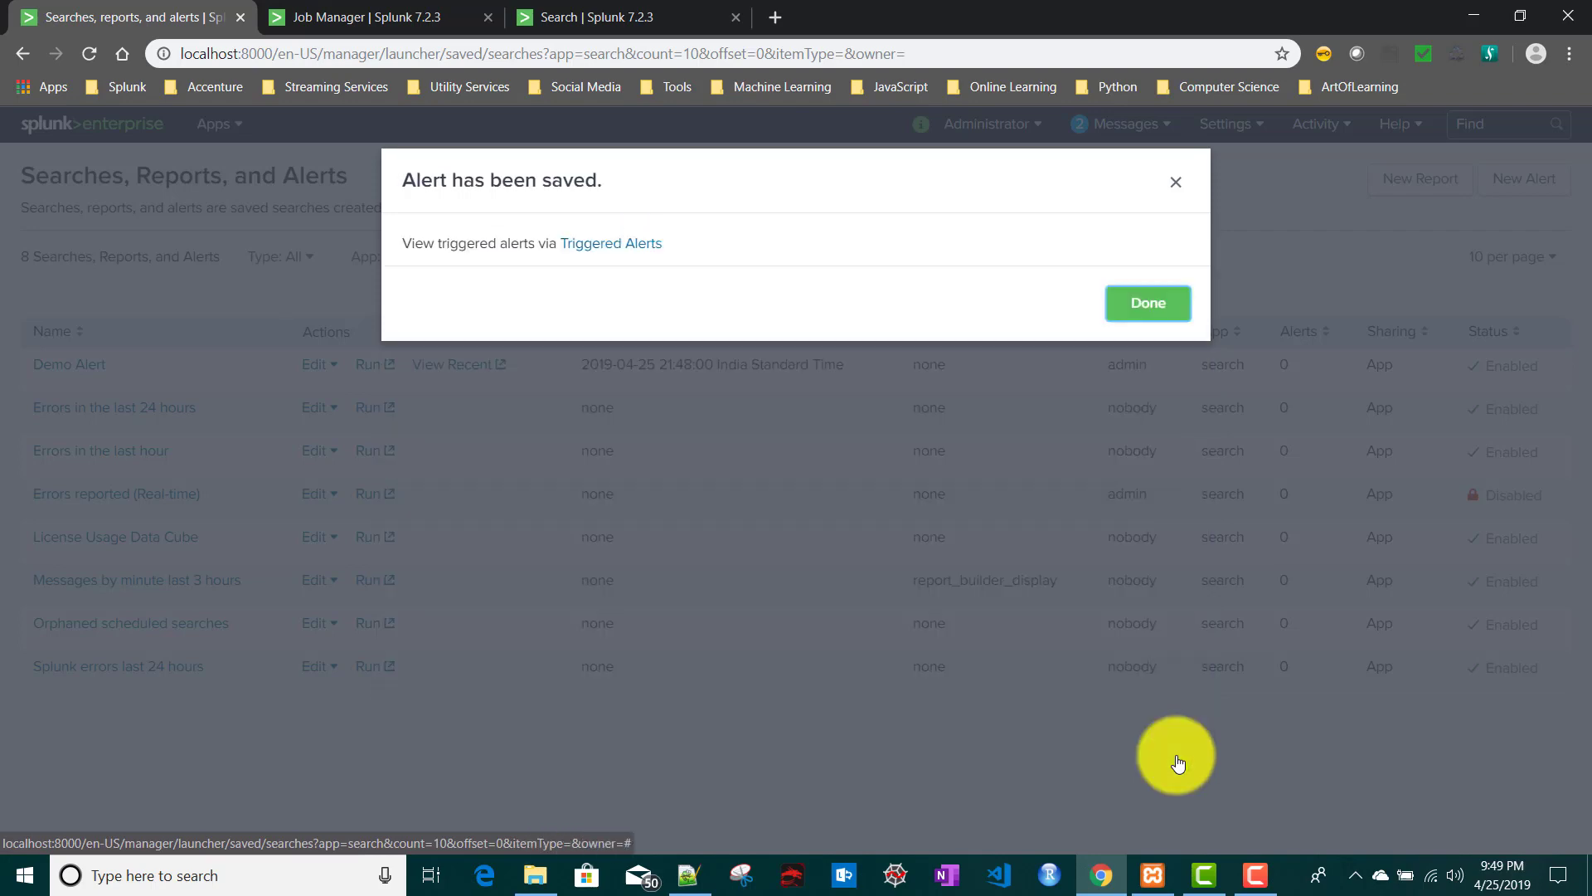
{"action": "left_click", "coordinate": [1146, 303]}
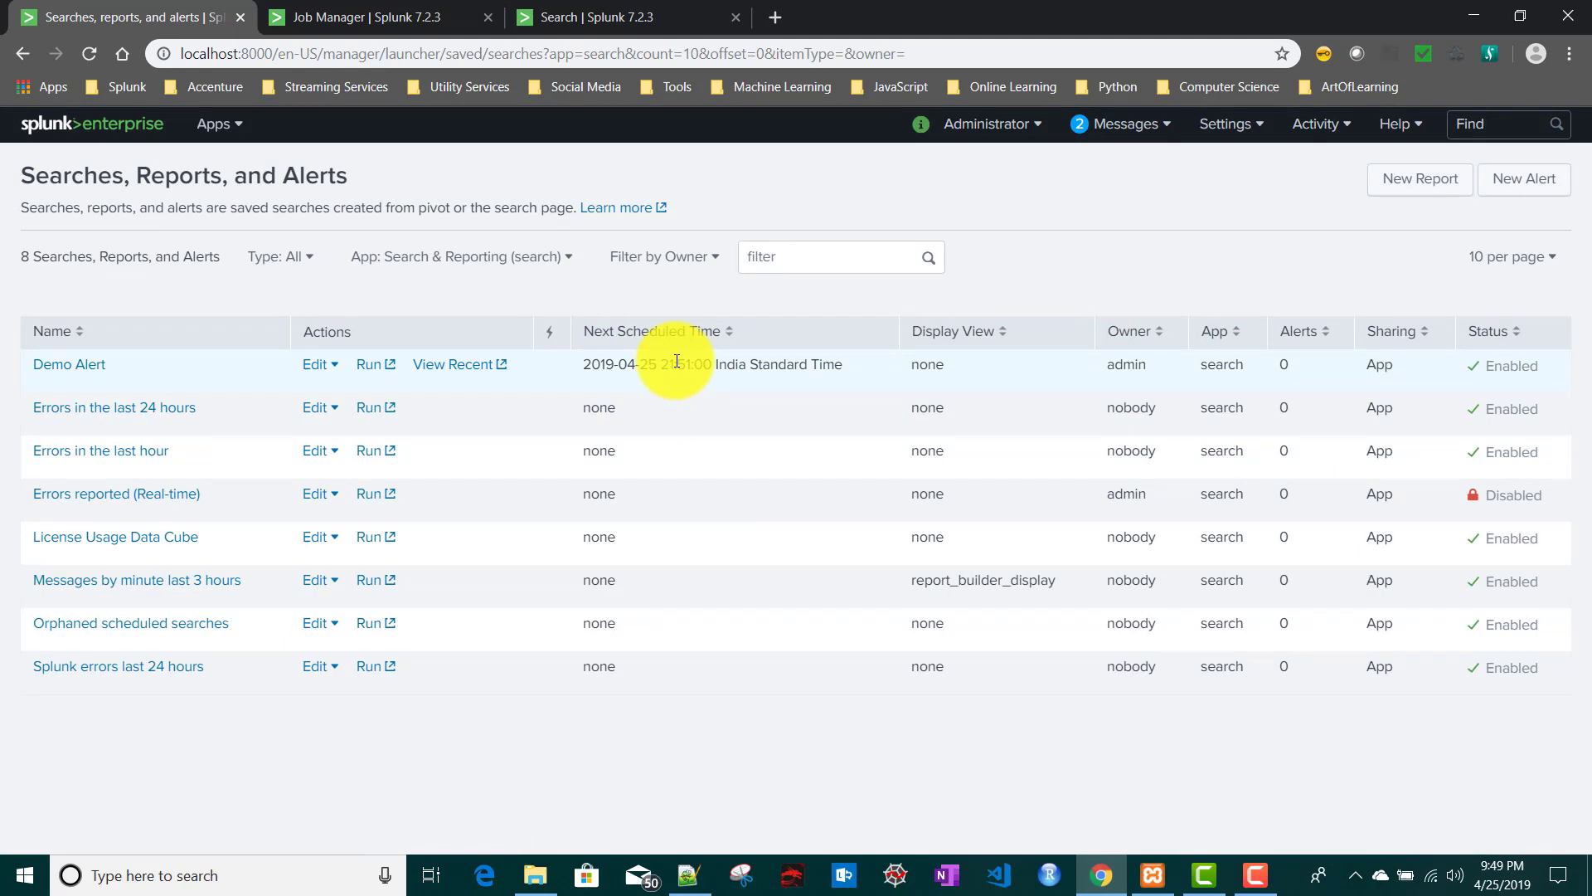
- Check Demo Alert's next scheduled run time and the latest job's event count
{"action": "left_click_drag", "start_coordinate": [677, 361], "coordinate": [704, 359]}
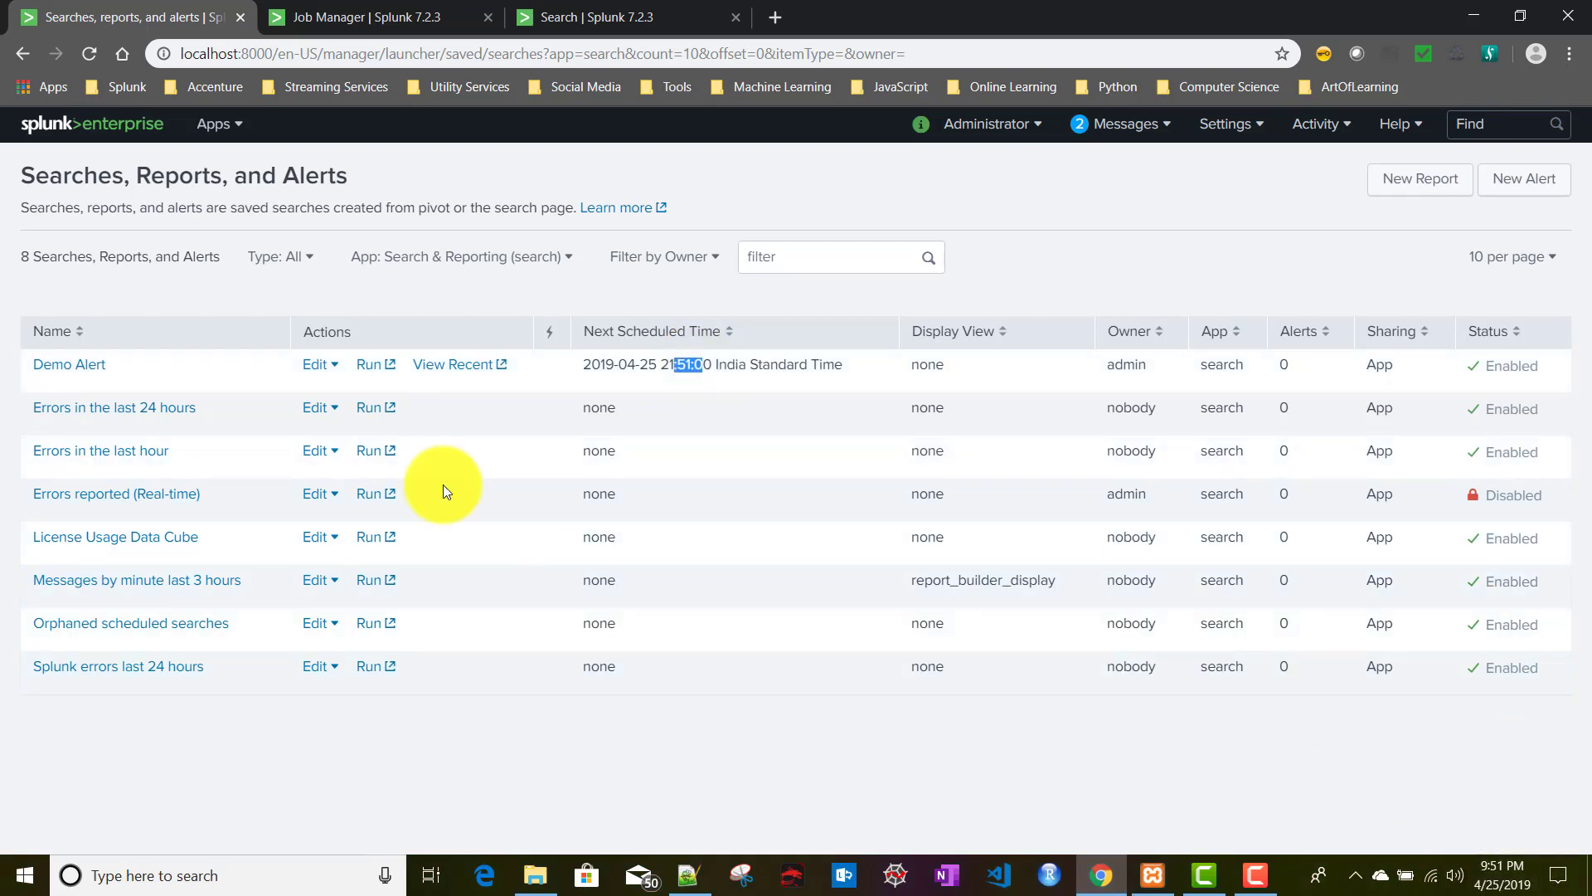
{"action": "left_click", "coordinate": [446, 369]}
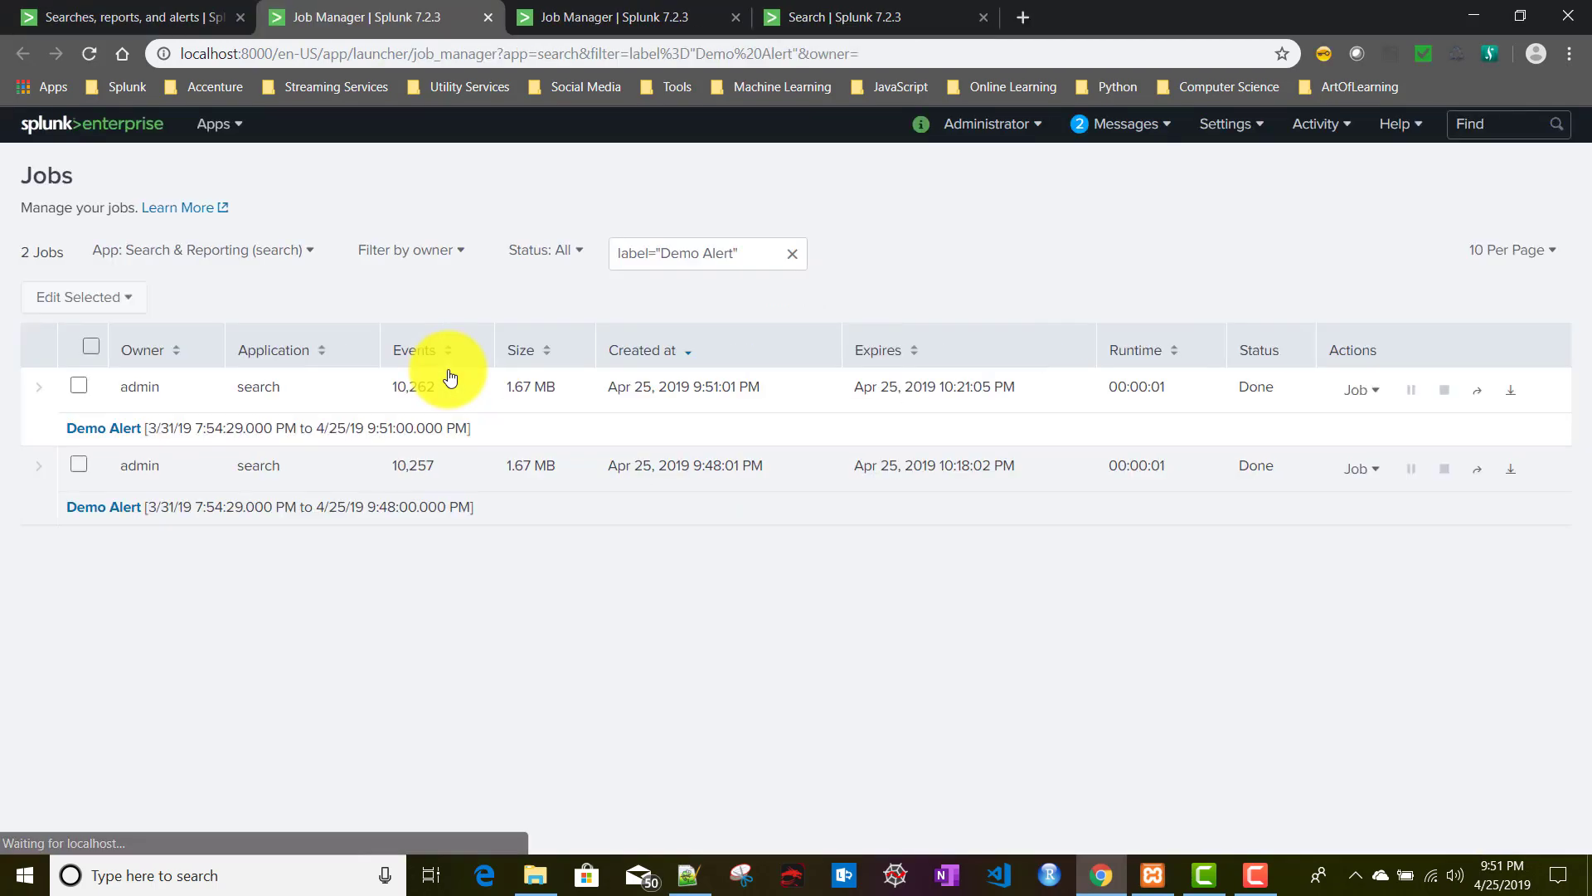
{"action": "mouse_move", "coordinate": [390, 388]}
{"action": "left_mouse_down"}
{"action": "mouse_move", "coordinate": [434, 384]}
{"action": "mouse_move", "coordinate": [411, 392]}
{"action": "left_mouse_up"}
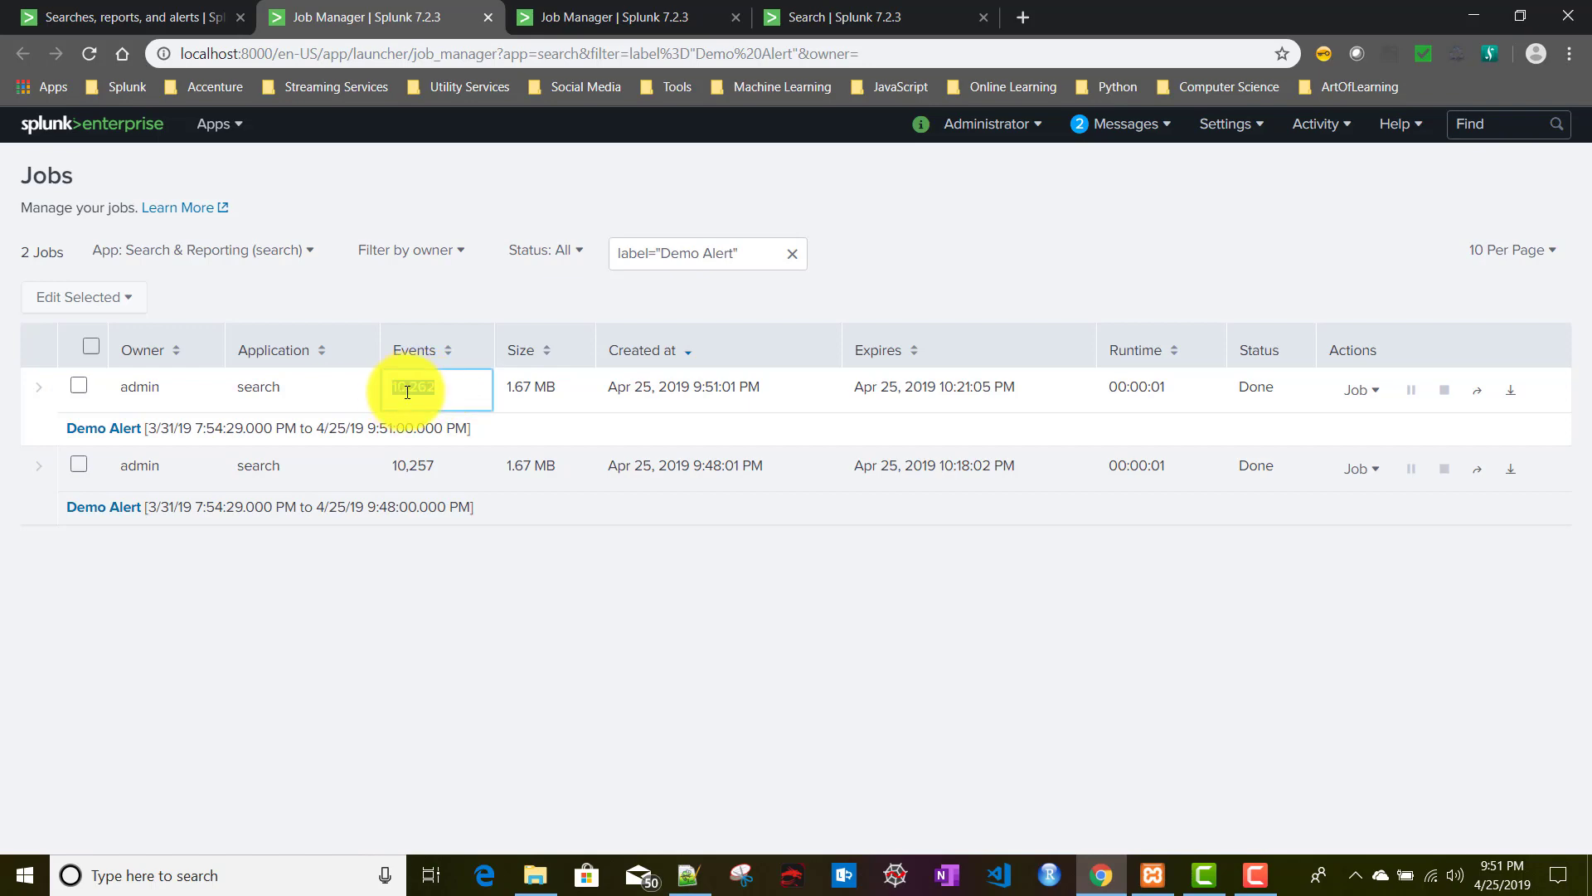
- Re-run the inputlookup demo_alert_lookup.csv search, which now returns 1 result instead of 10,257
{"action": "left_click", "coordinate": [832, 20]}
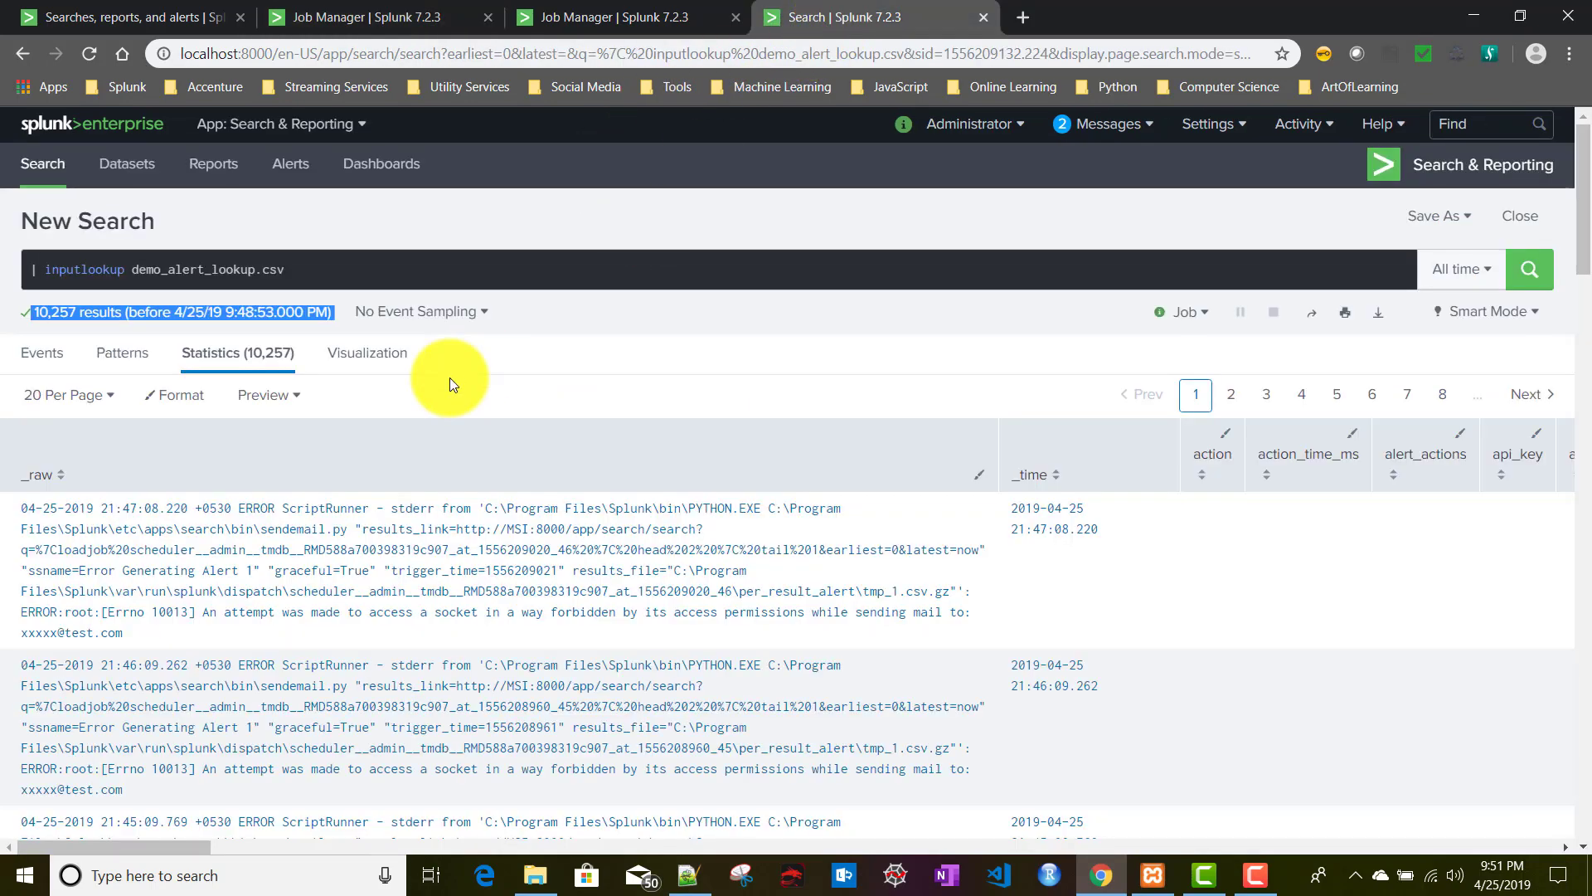
{"action": "left_click", "coordinate": [33, 320]}
{"action": "left_click_drag", "start_coordinate": [33, 320], "coordinate": [93, 313]}
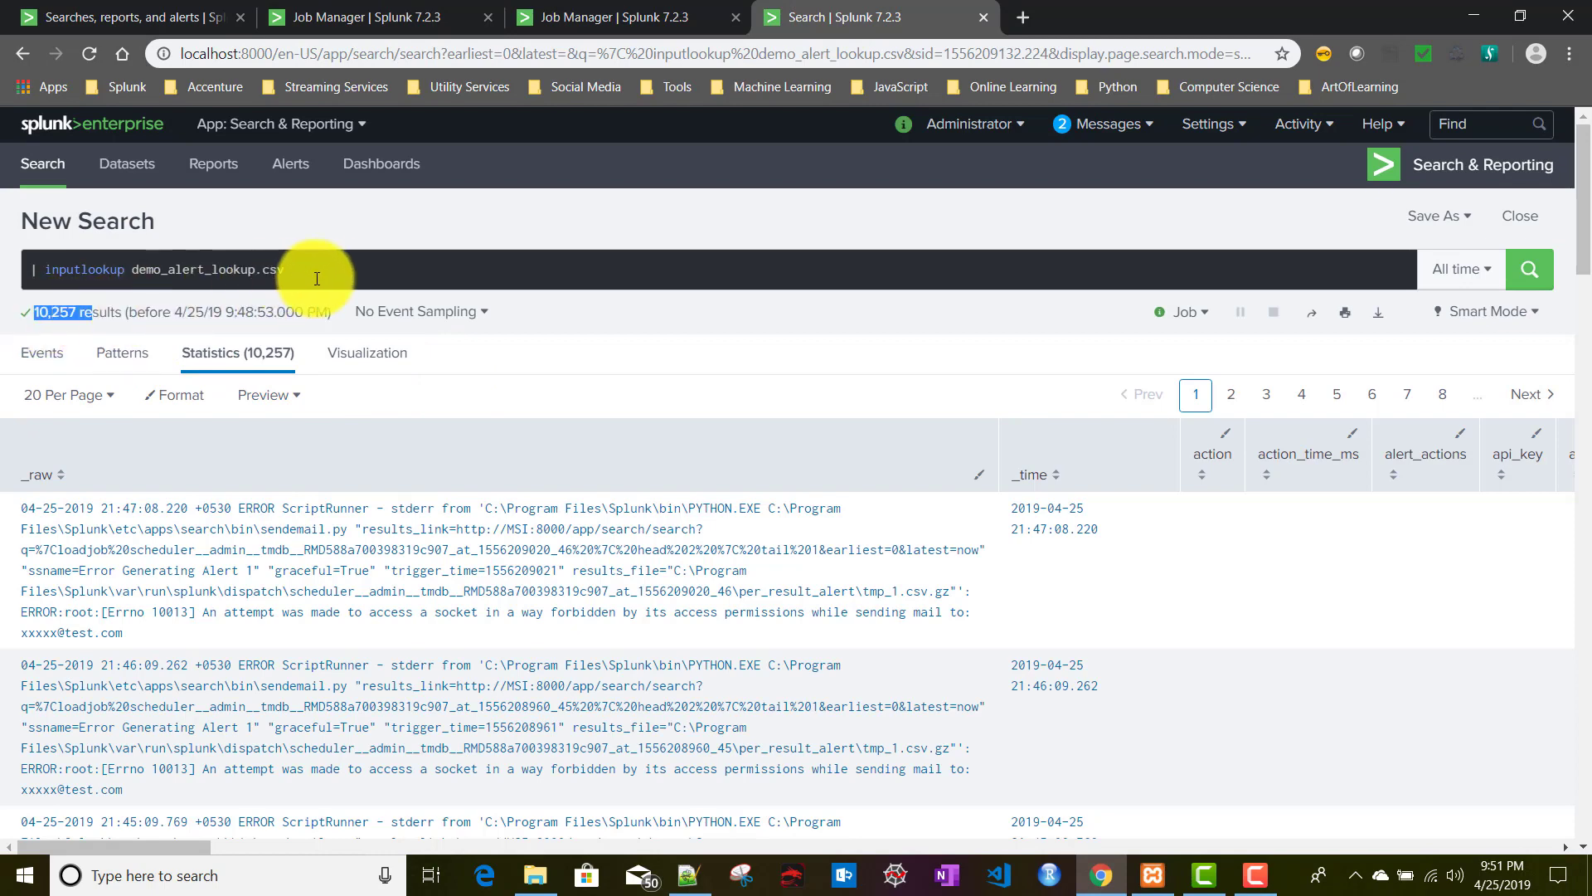
{"action": "left_click", "coordinate": [344, 272]}
{"action": "key", "text": "Return"}
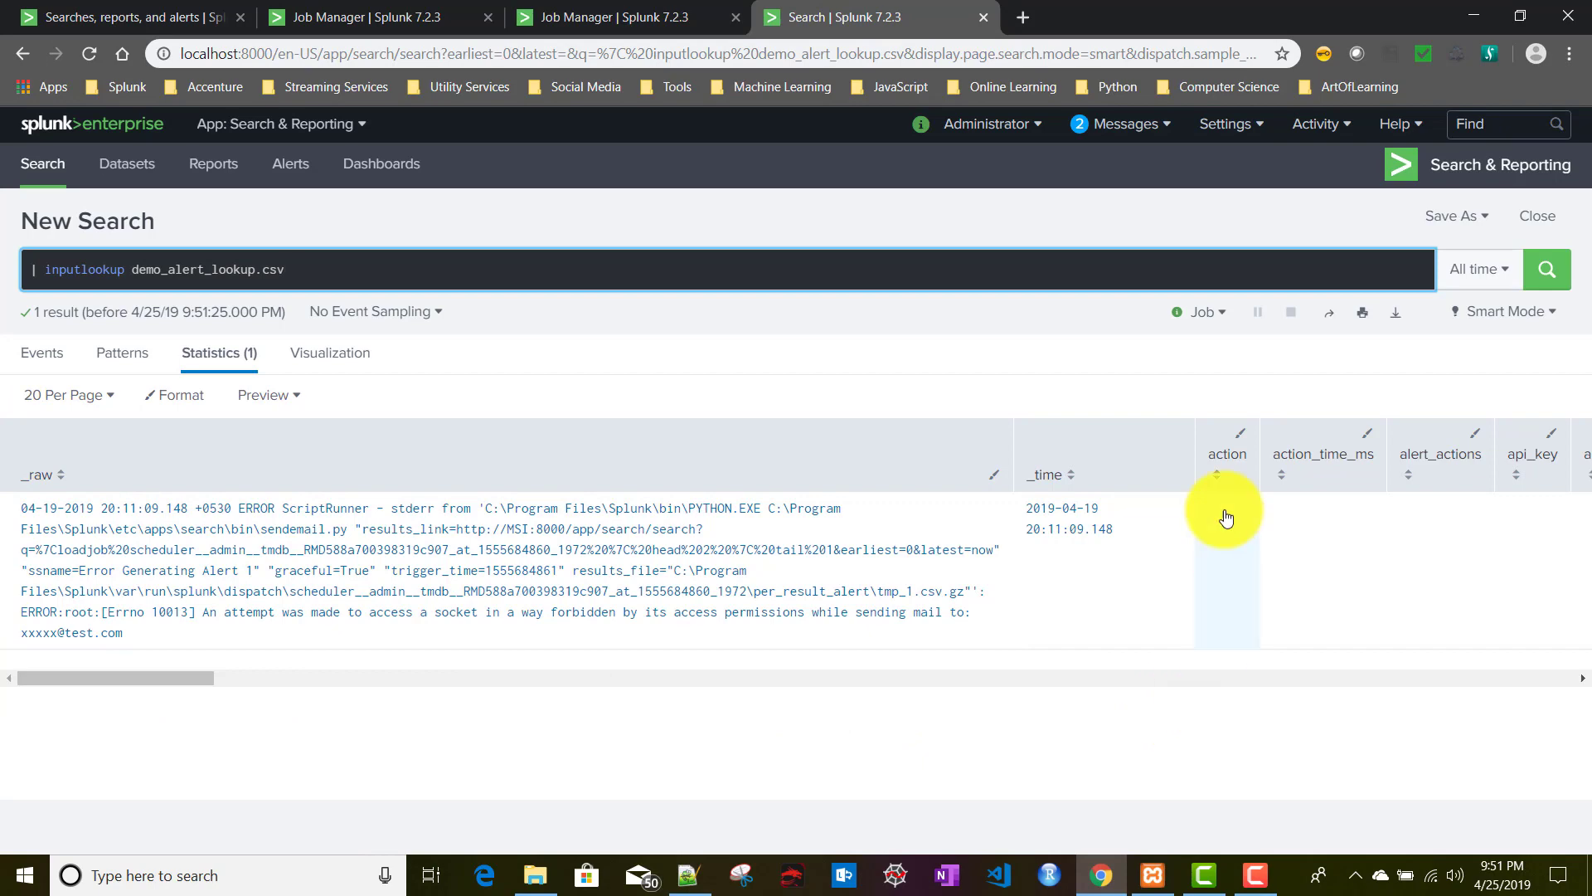
- Switch Demo Alert's lookup output Results option to Append and save the alert
{"action": "left_click", "coordinate": [106, 23]}
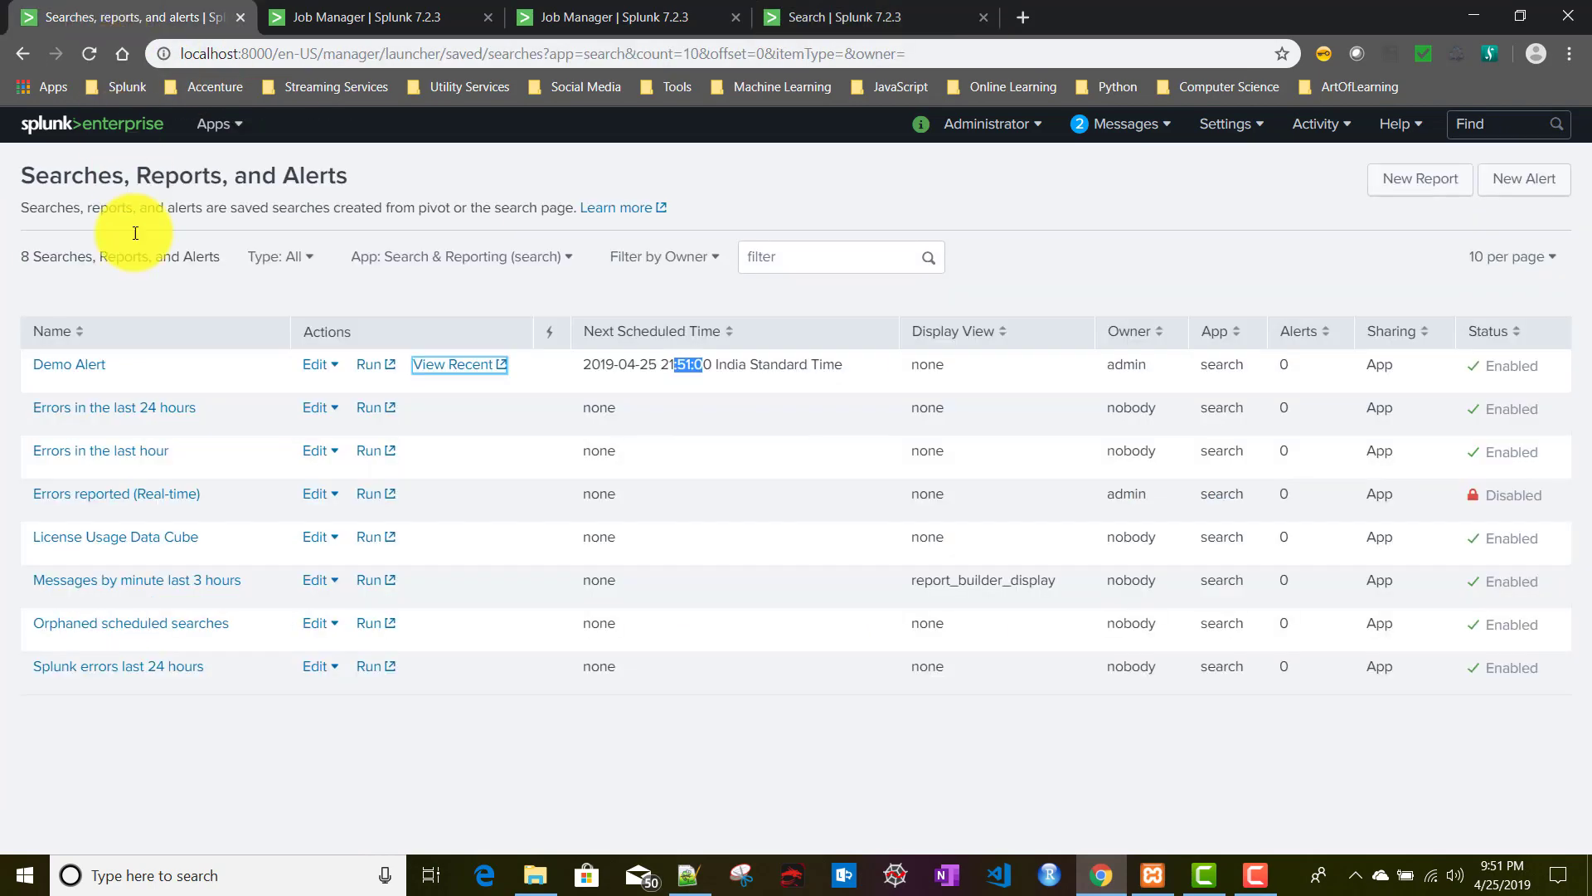
{"action": "left_click", "coordinate": [78, 369]}
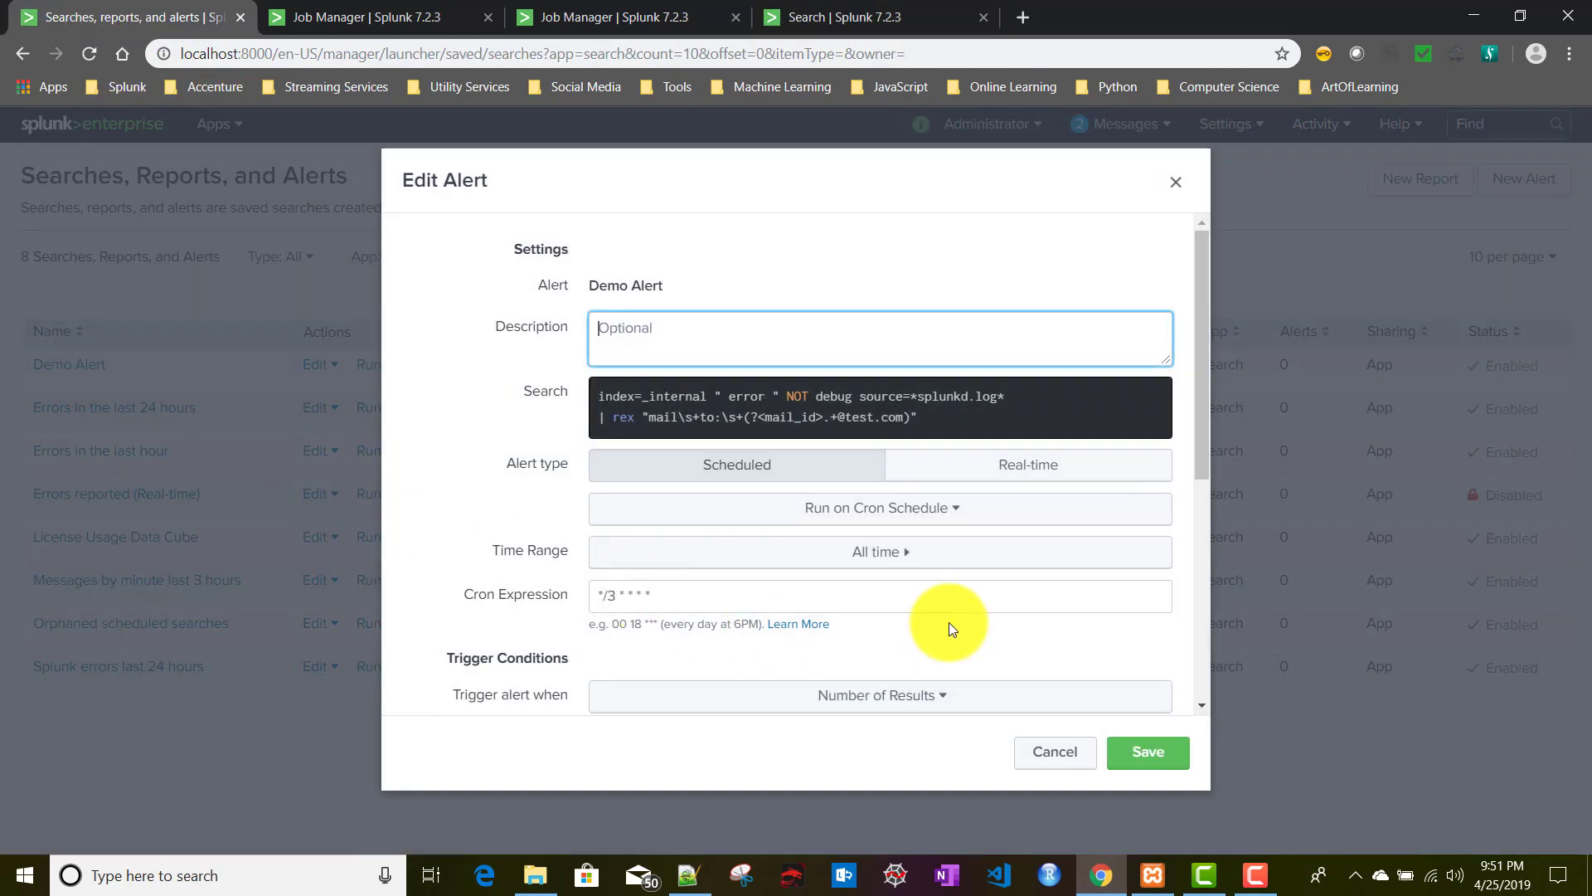
{"action": "scroll", "coordinate": [967, 609], "scroll_direction": "down", "scroll_amount": 5}
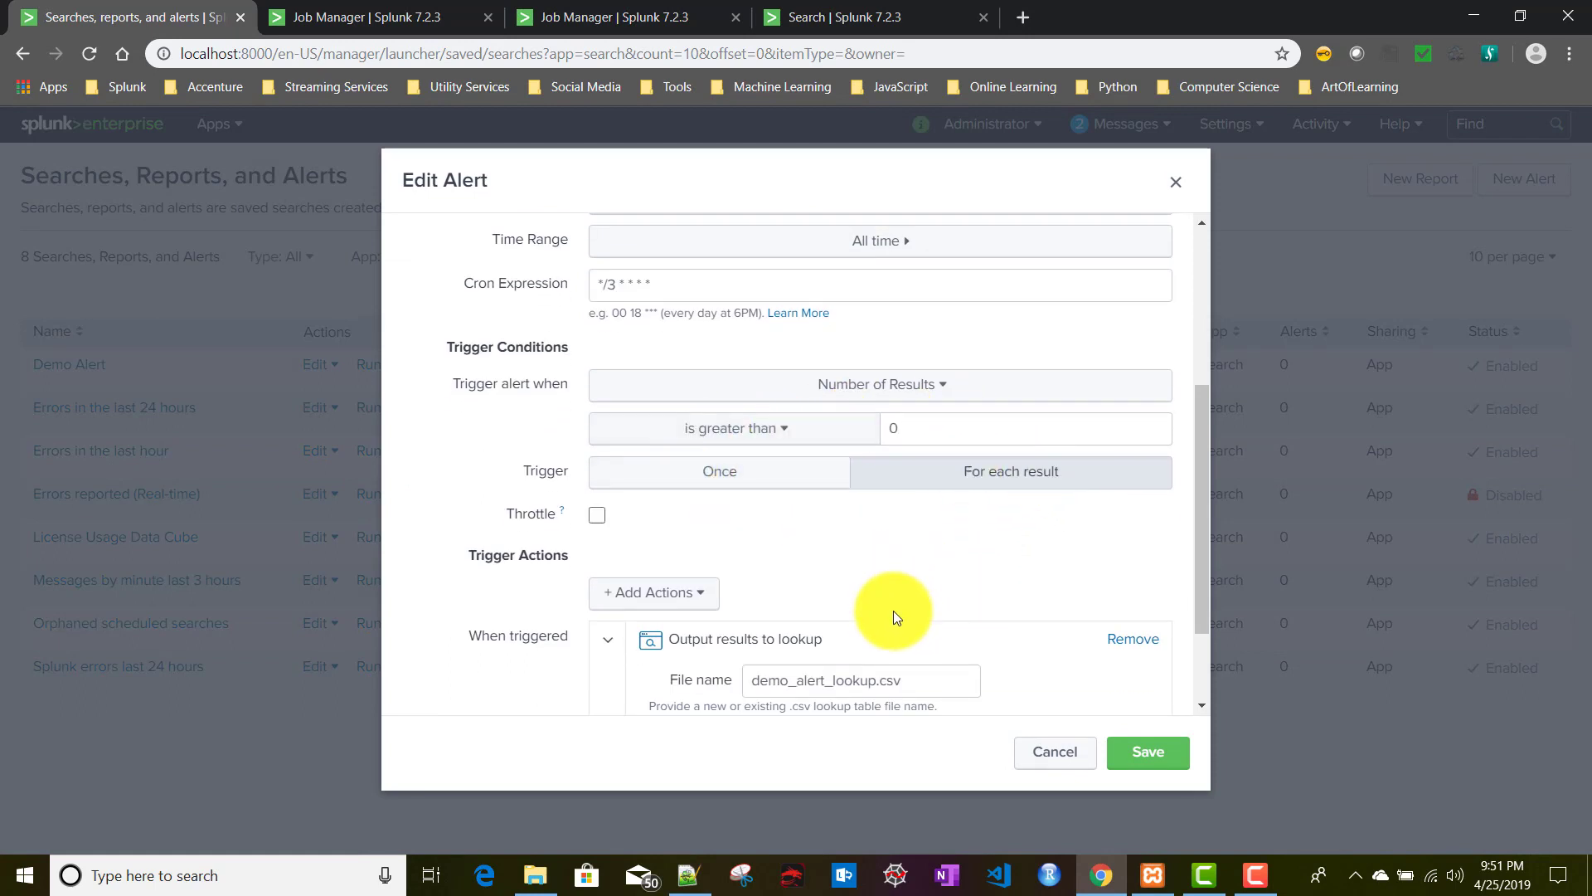
{"action": "scroll", "coordinate": [894, 614], "scroll_direction": "down", "scroll_amount": 3}
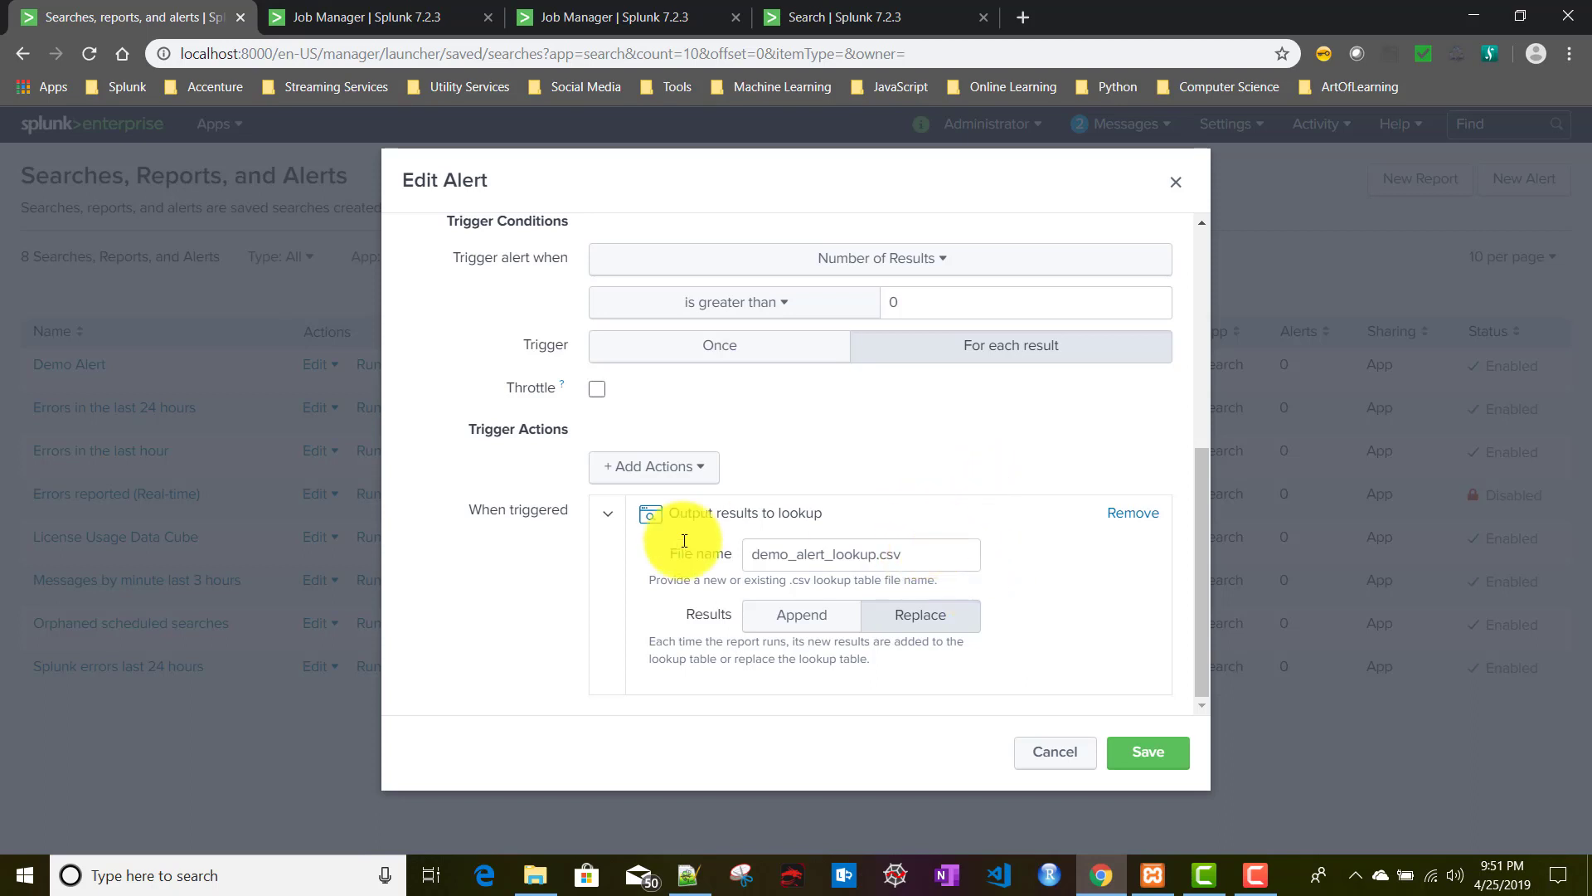
{"action": "left_click", "coordinate": [798, 631]}
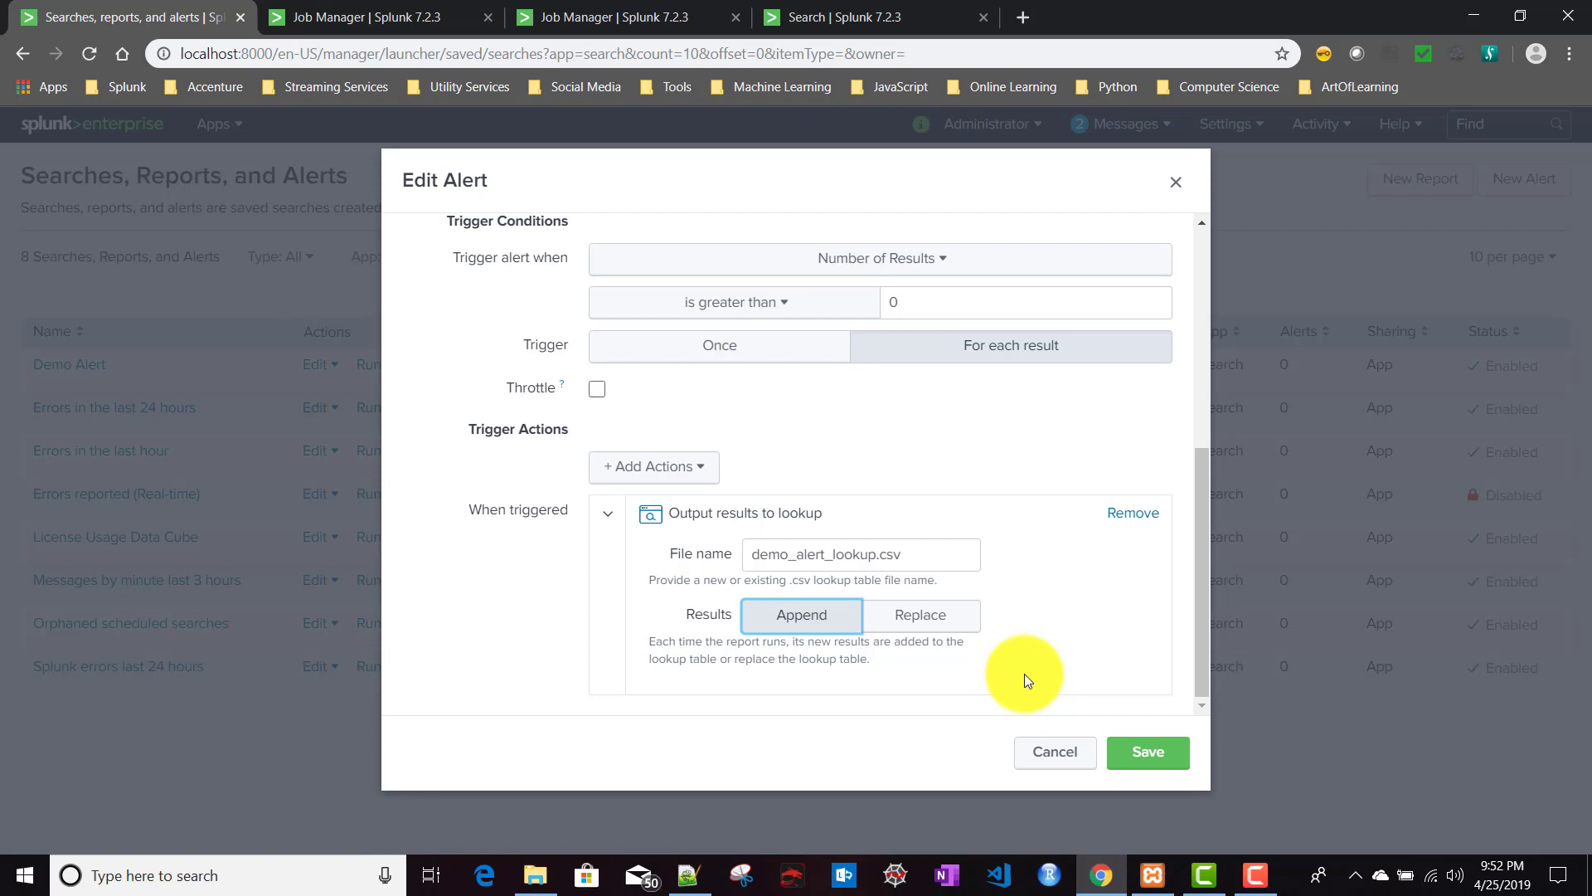
{"action": "left_click", "coordinate": [1152, 753]}
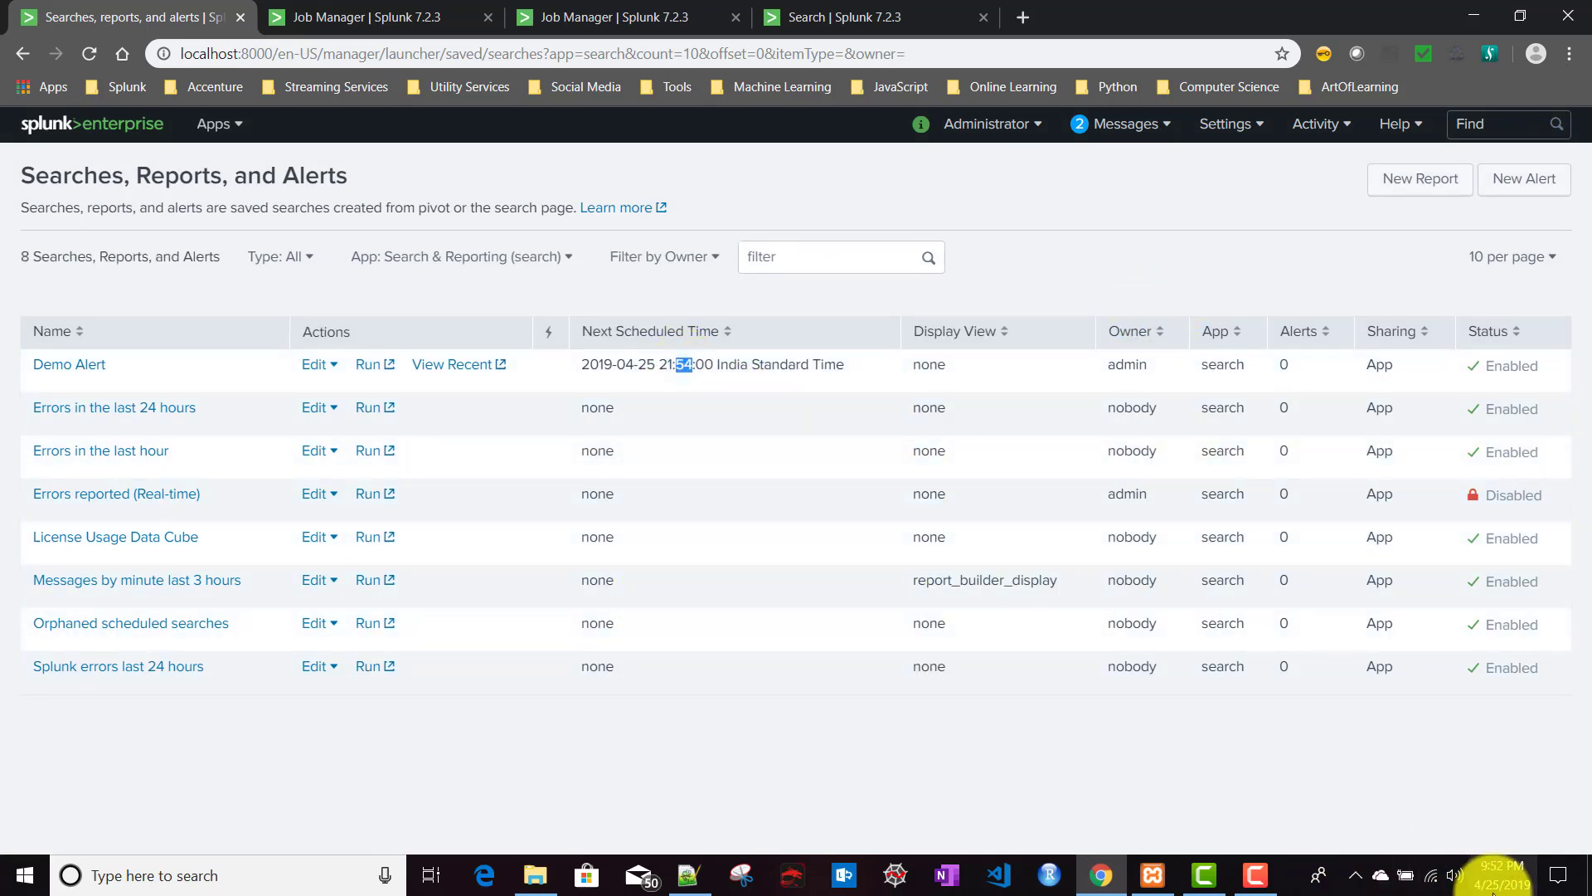
- View Demo Alert's recent jobs and copy the newest job's event count
{"action": "mouse_move", "coordinate": [1500, 881]}
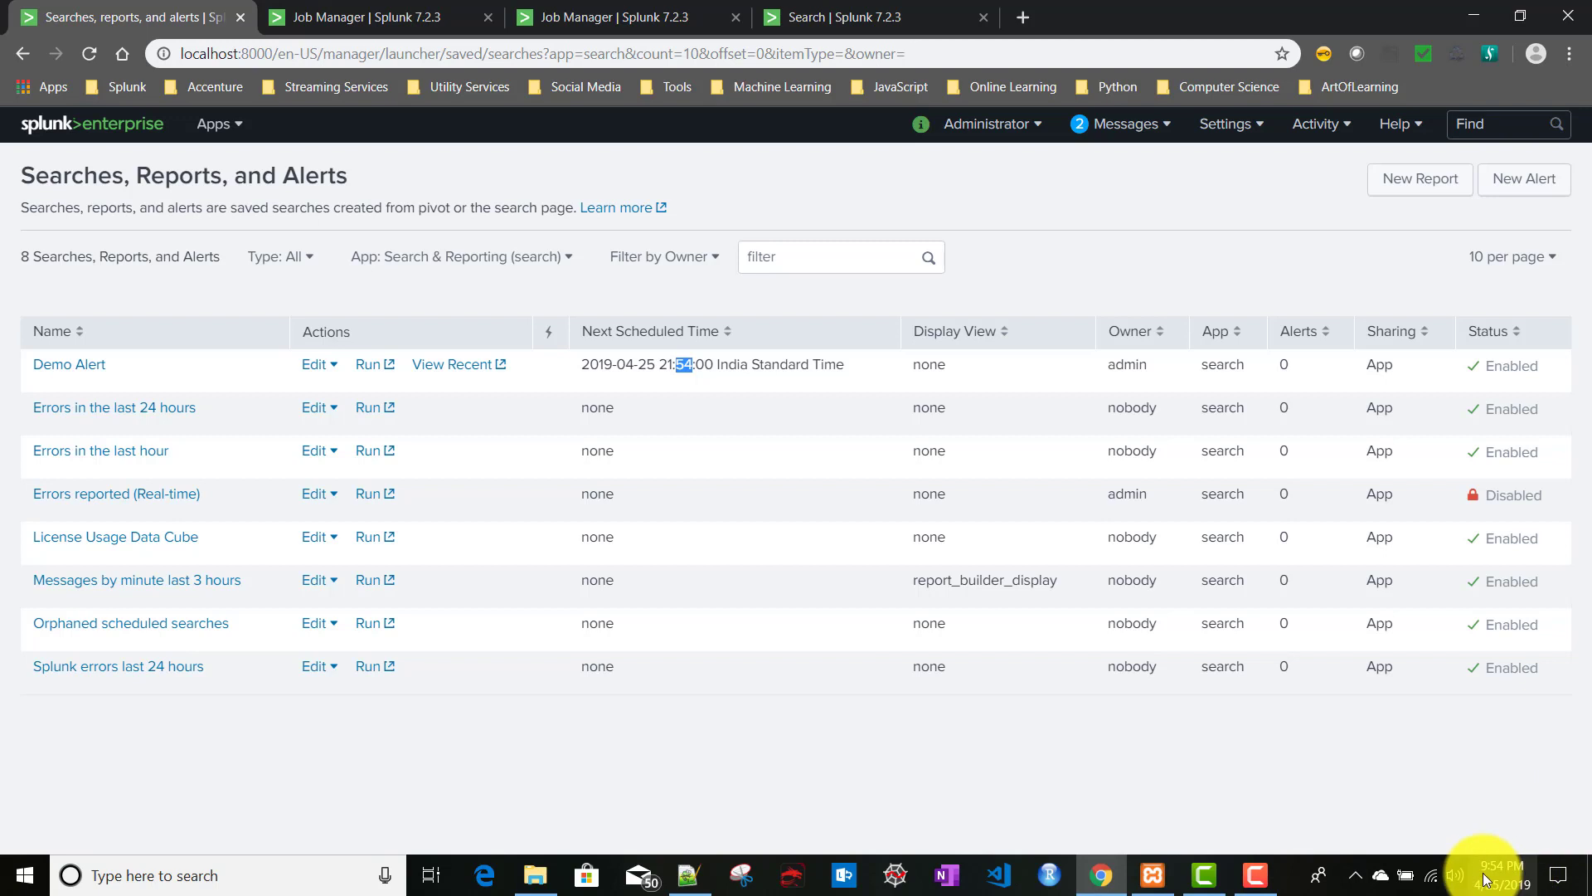
{"action": "left_click", "coordinate": [448, 375]}
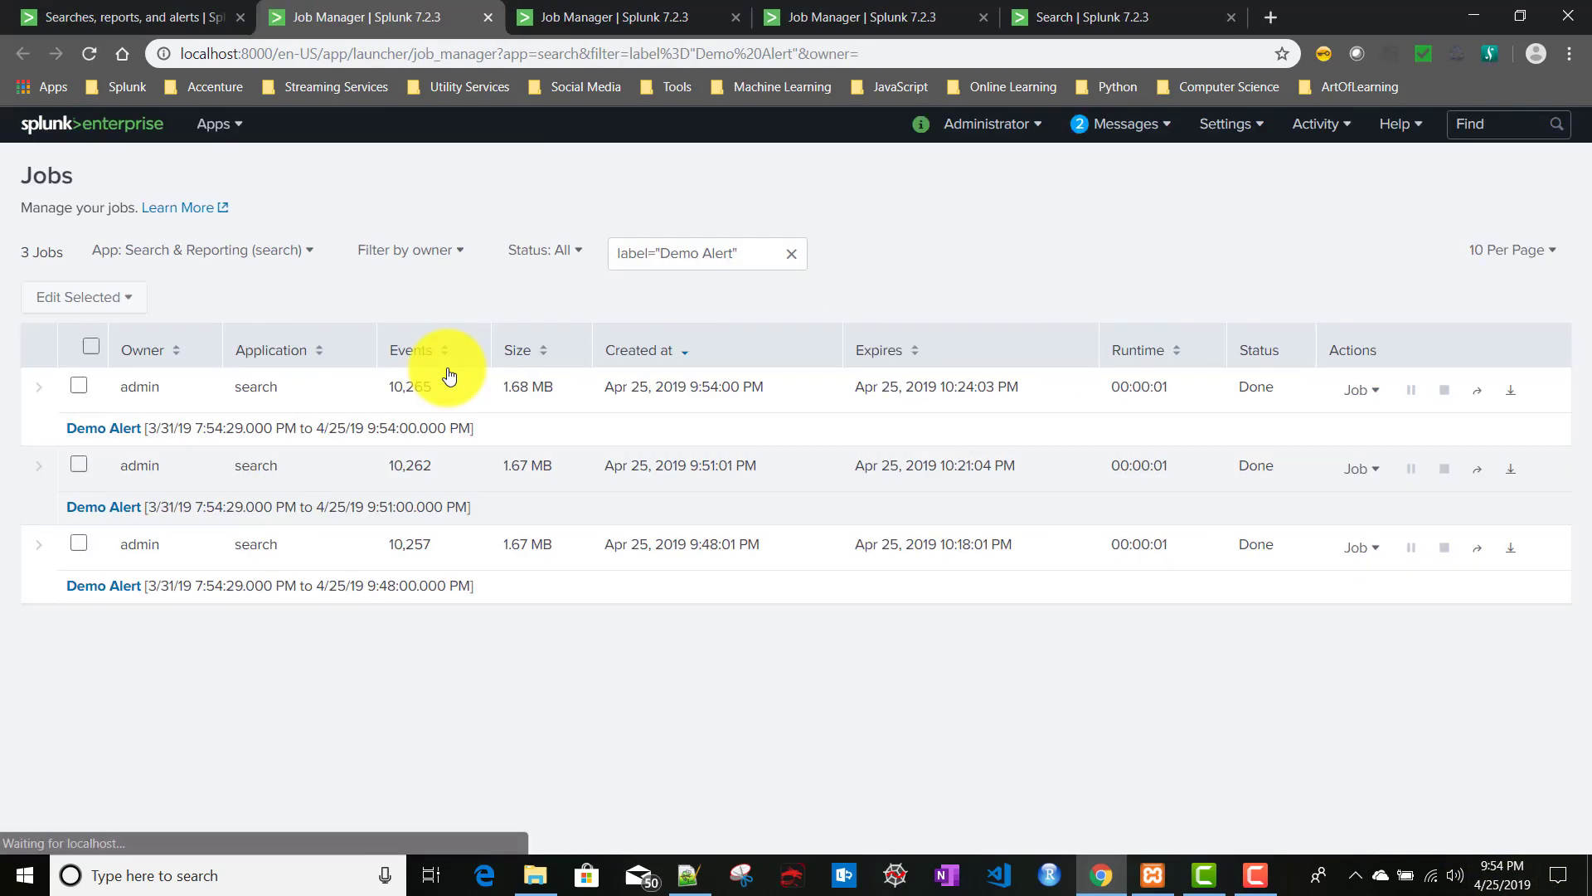
{"action": "left_click_drag", "start_coordinate": [388, 386], "coordinate": [427, 386]}
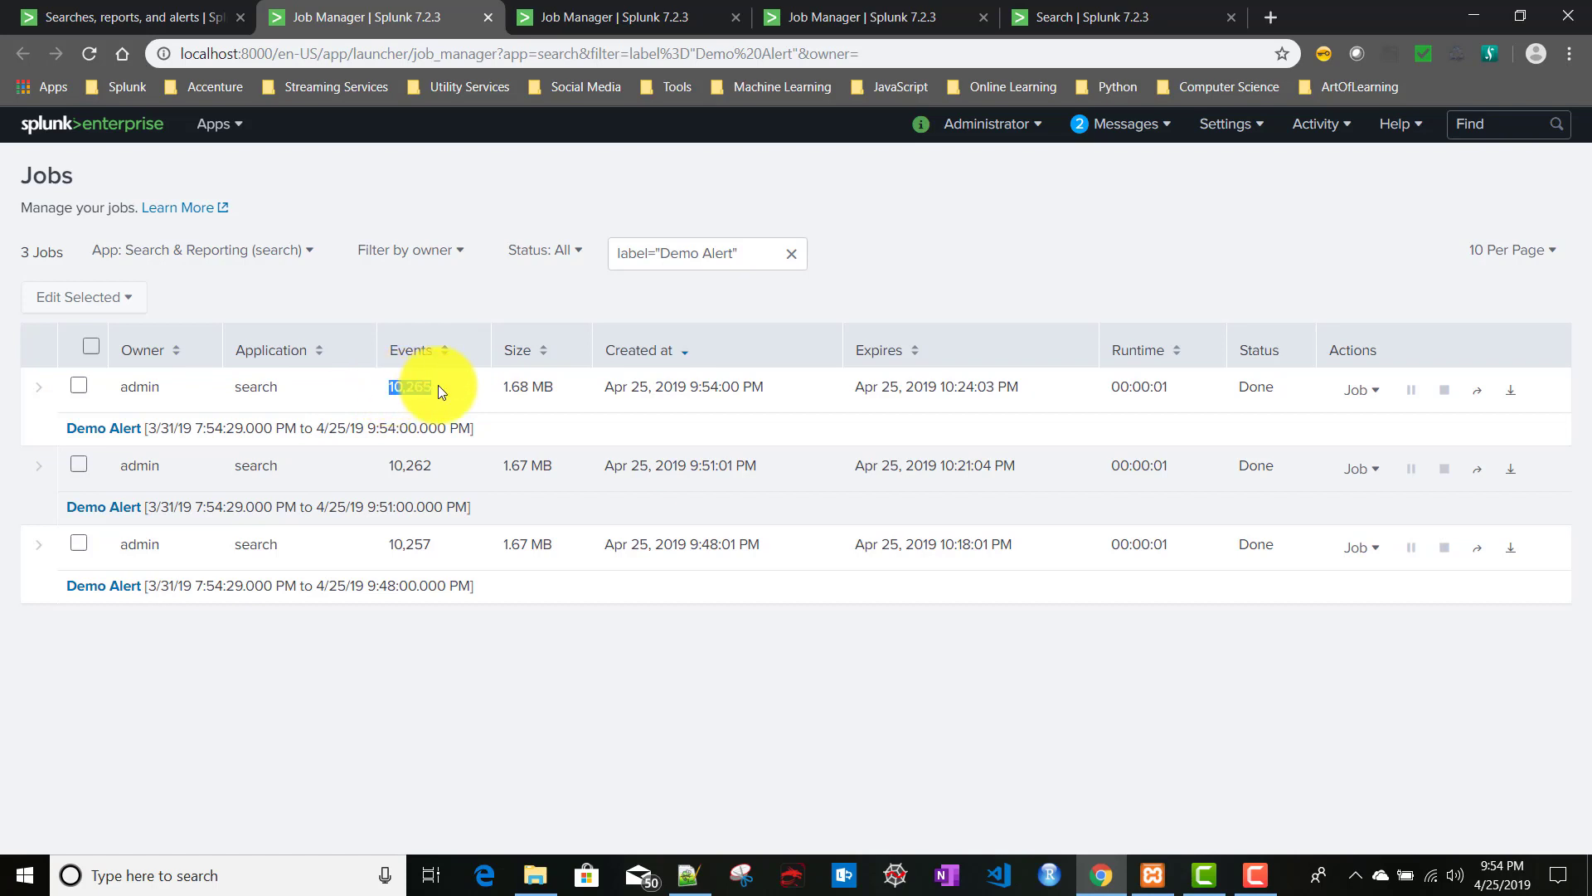
{"action": "key", "text": "ctrl+c"}
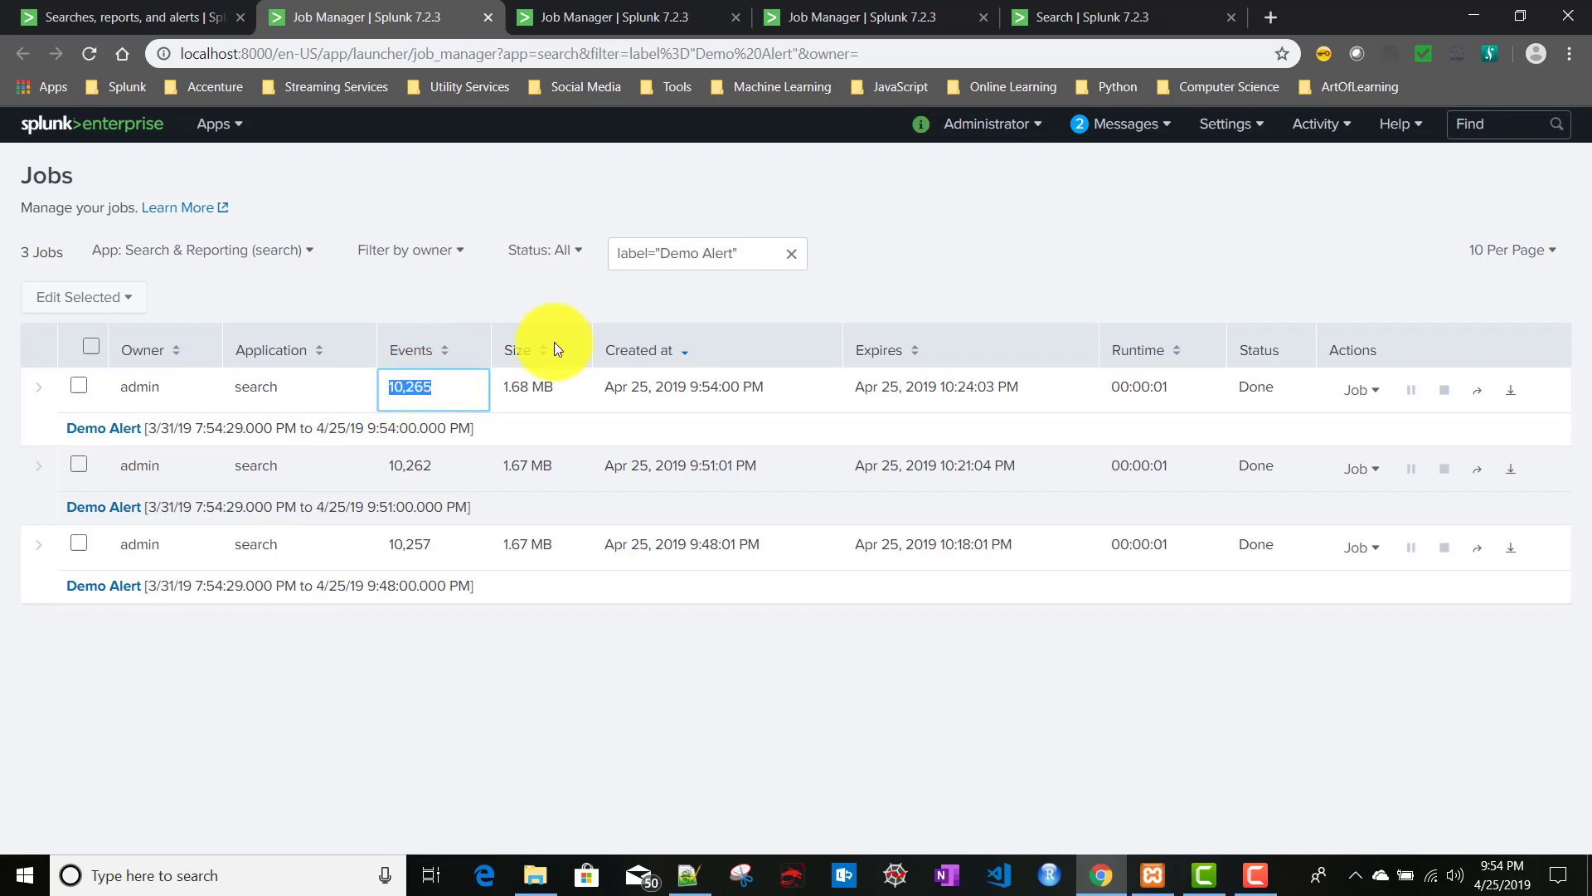
- Re-run the inputlookup demo_alert_lookup.csv search, now returning 501 results
{"action": "left_click", "coordinate": [1065, 17]}
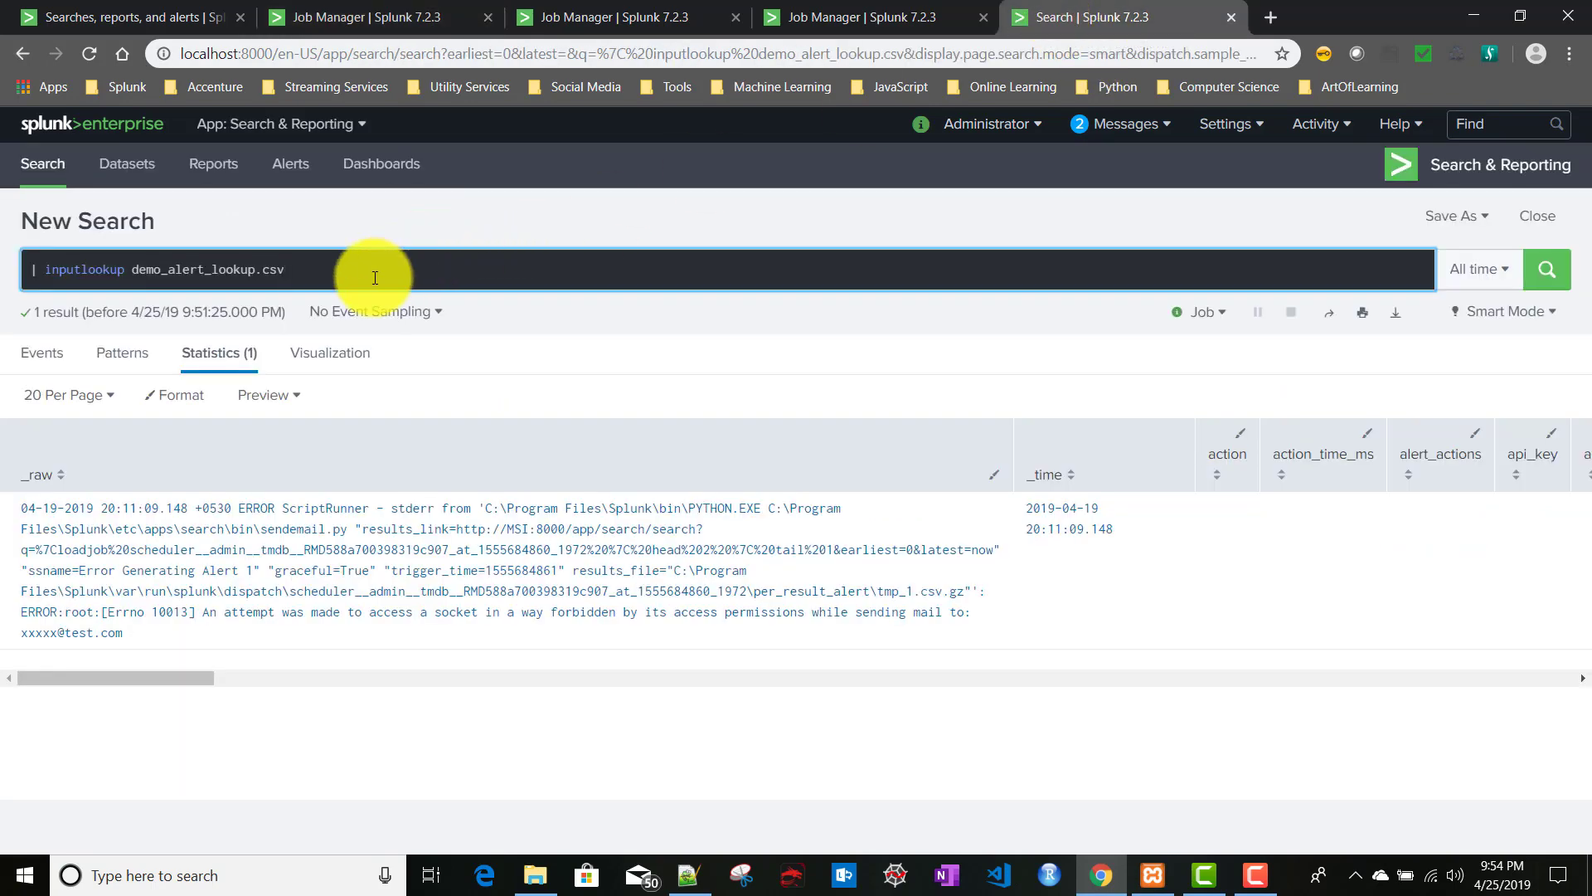
{"action": "key", "text": "Return"}
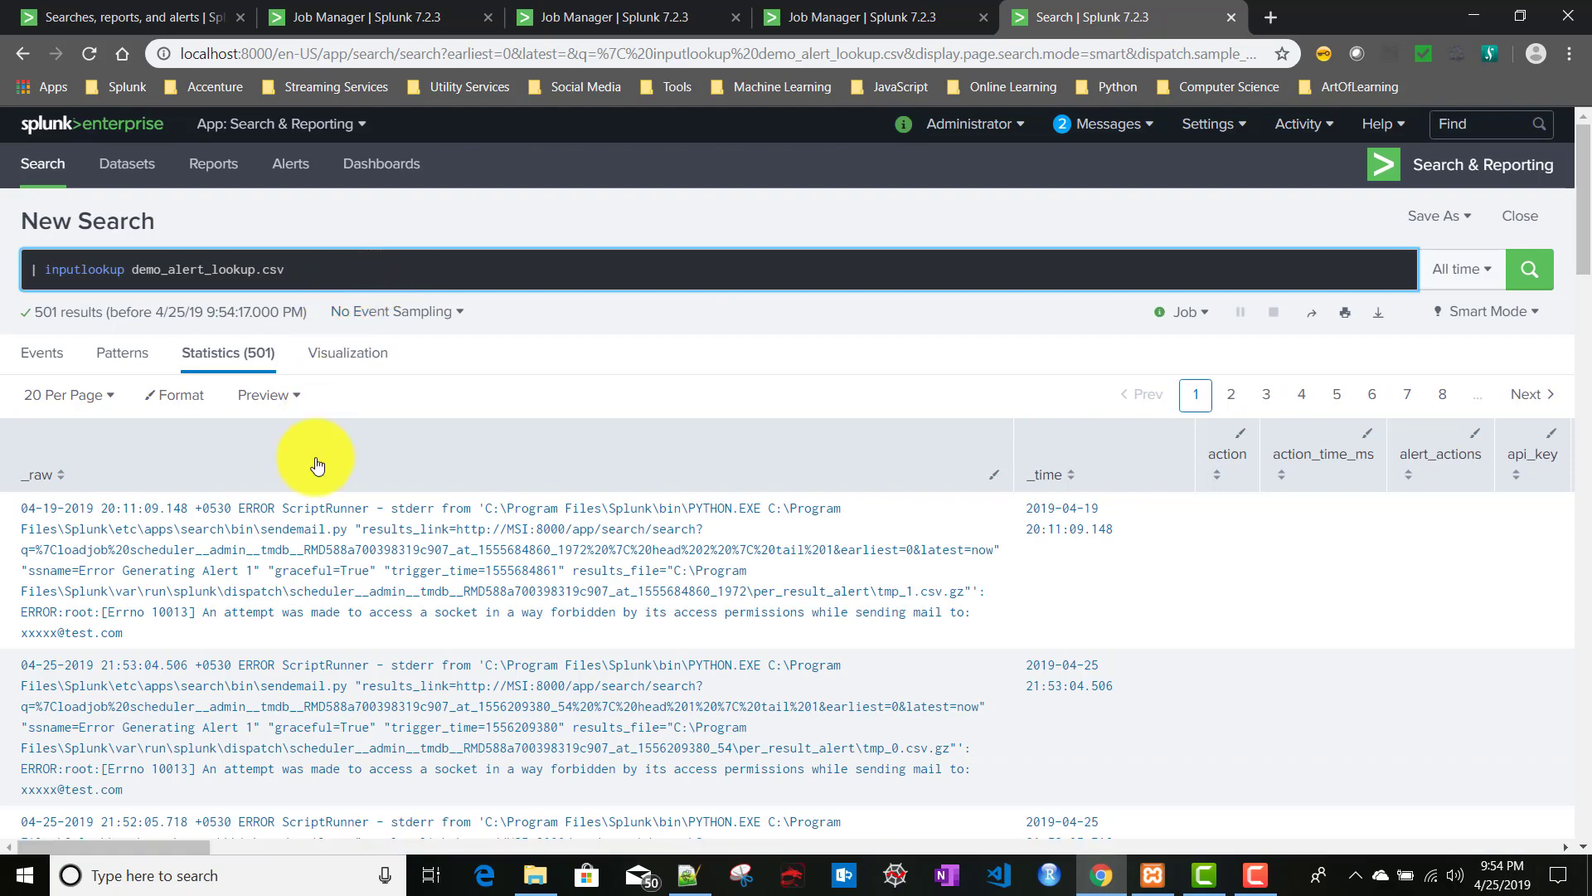
{"action": "scroll", "coordinate": [319, 540], "scroll_direction": "down", "scroll_amount": 10}
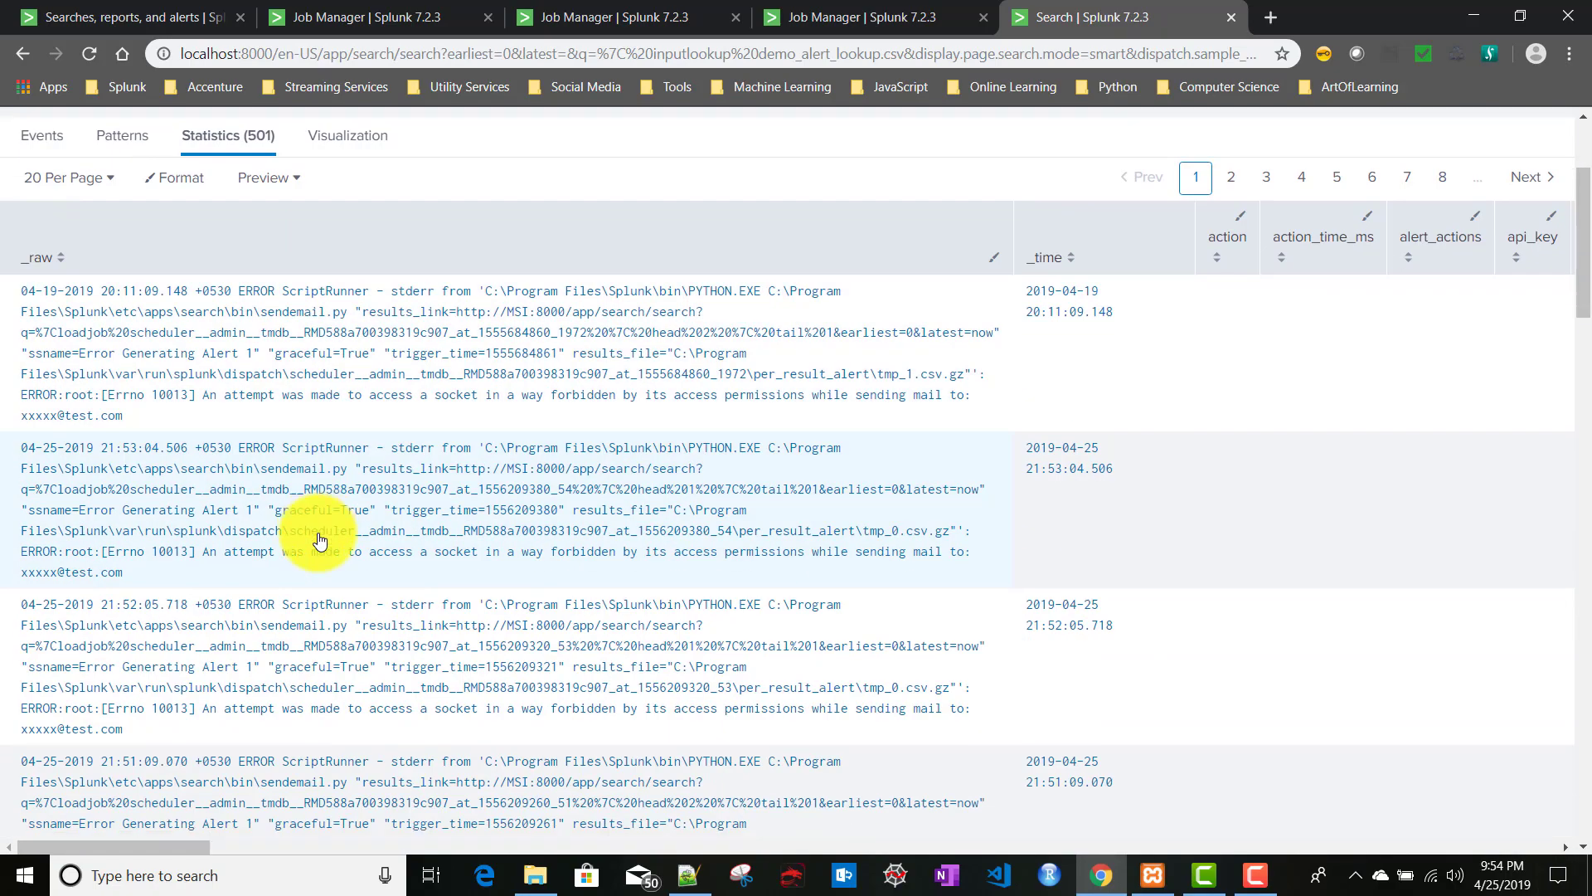
{"action": "scroll", "coordinate": [320, 540], "scroll_direction": "down", "scroll_amount": 20}
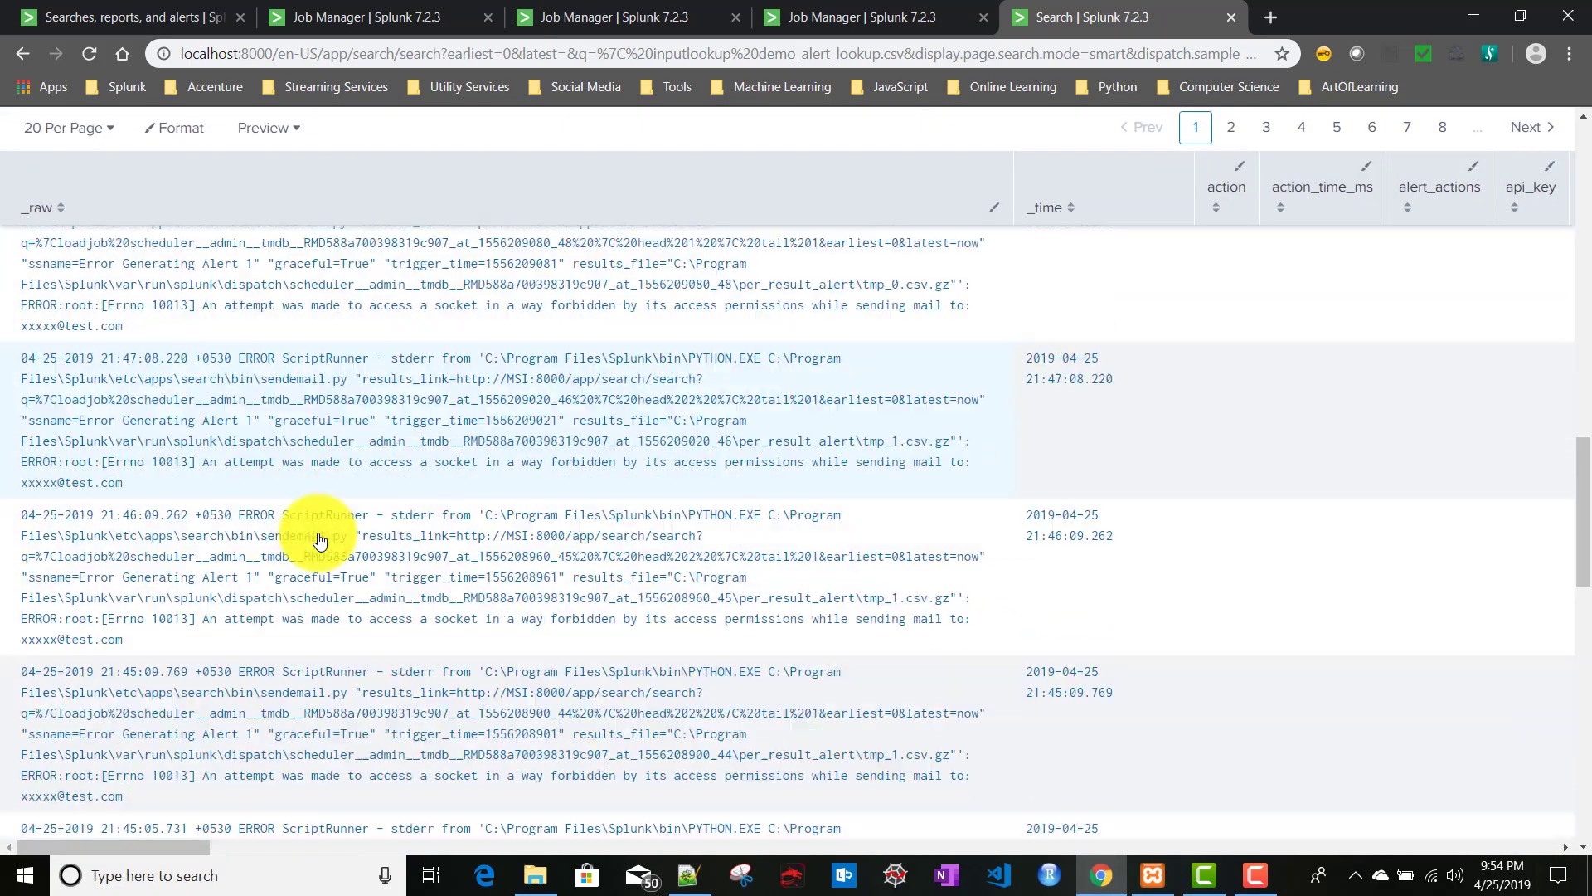
{"action": "scroll", "coordinate": [319, 540], "scroll_direction": "up", "scroll_amount": 10}
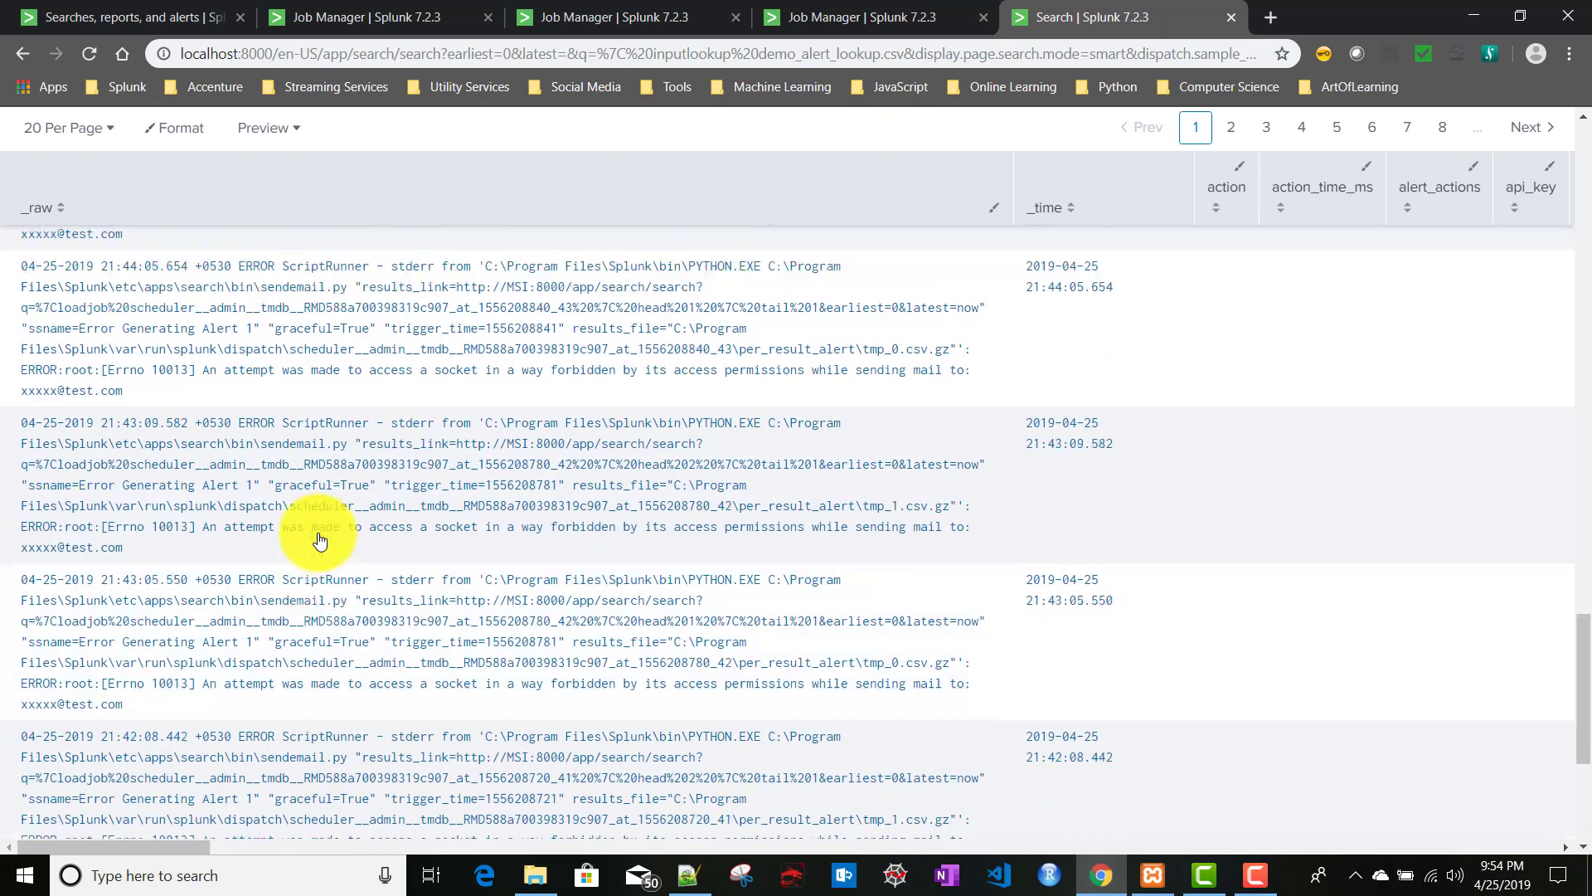
{"action": "scroll", "coordinate": [319, 540], "scroll_direction": "up", "scroll_amount": 12}
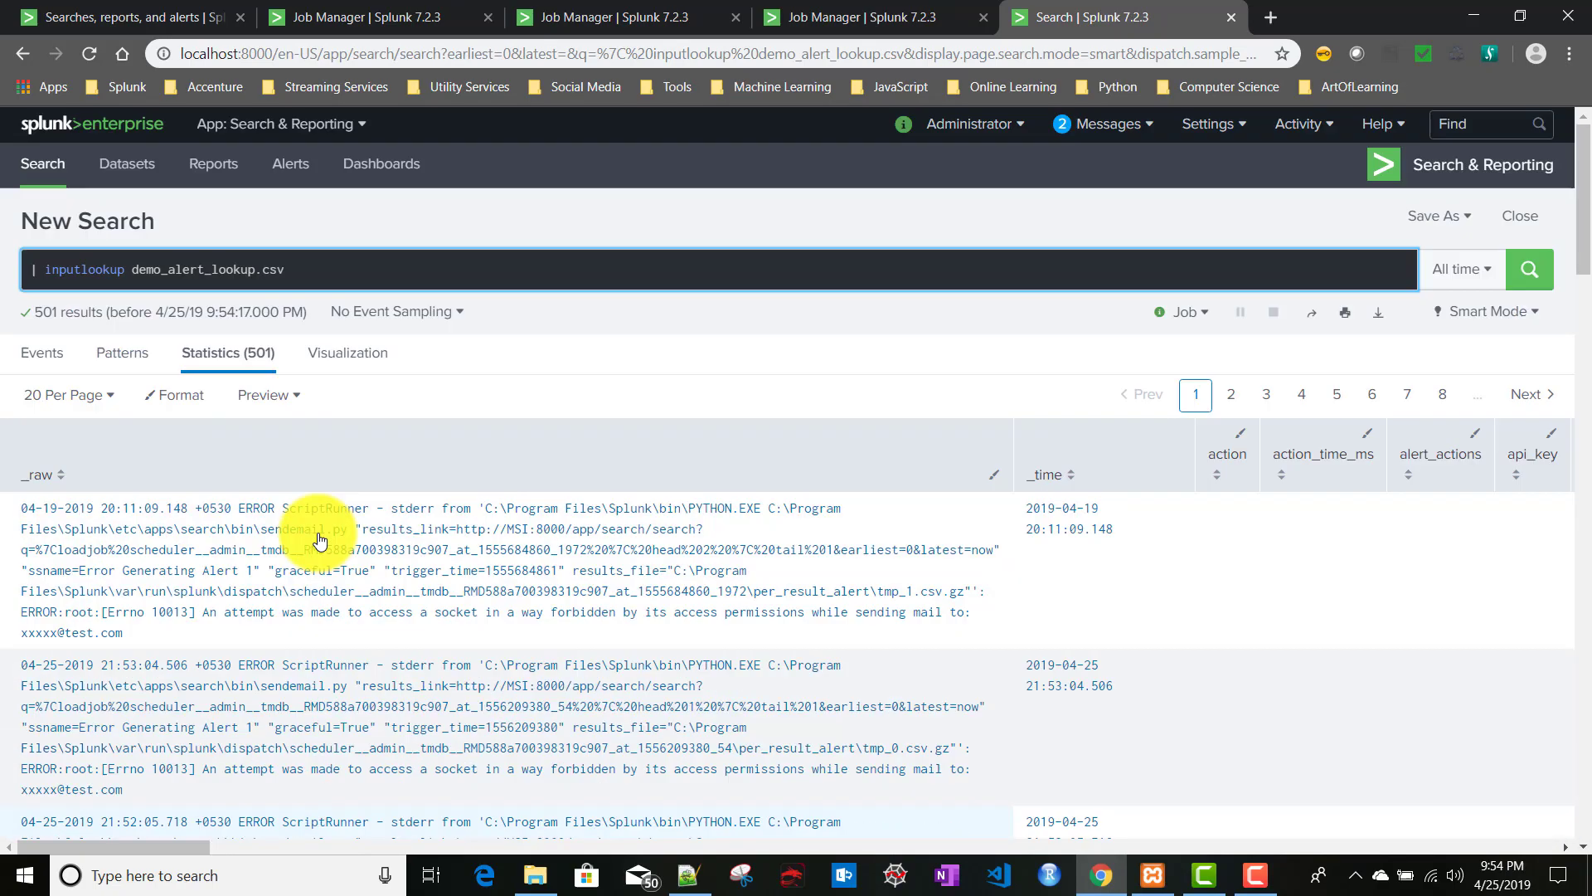
- Go back to the Job Manager listing Demo Alert's 9:48, 9:51 and 9:54 PM jobs
{"action": "left_click", "coordinate": [346, 28]}
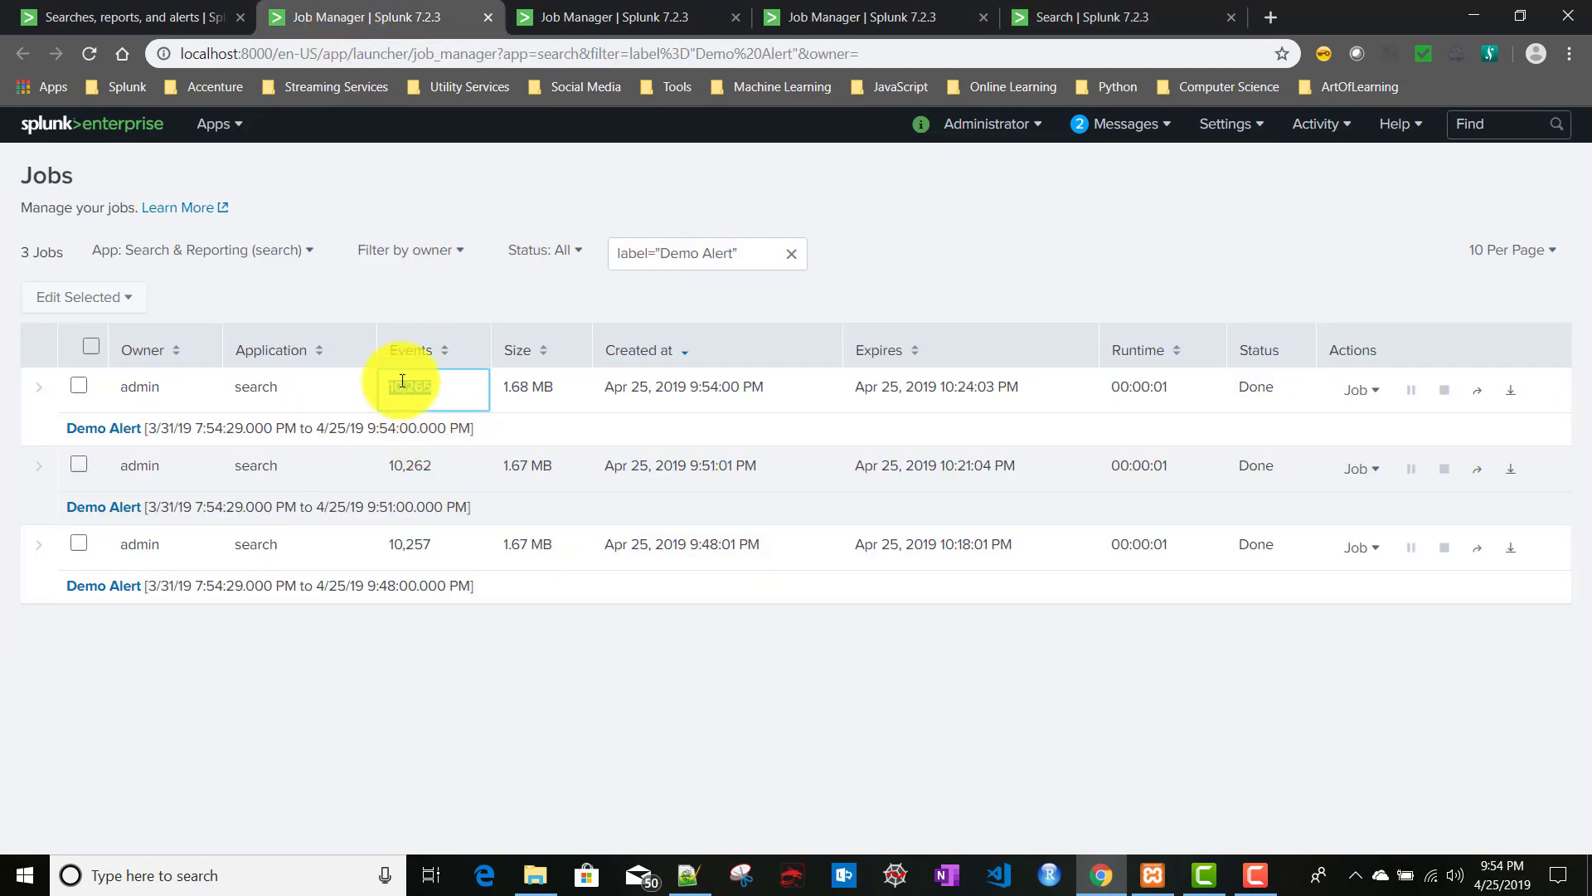